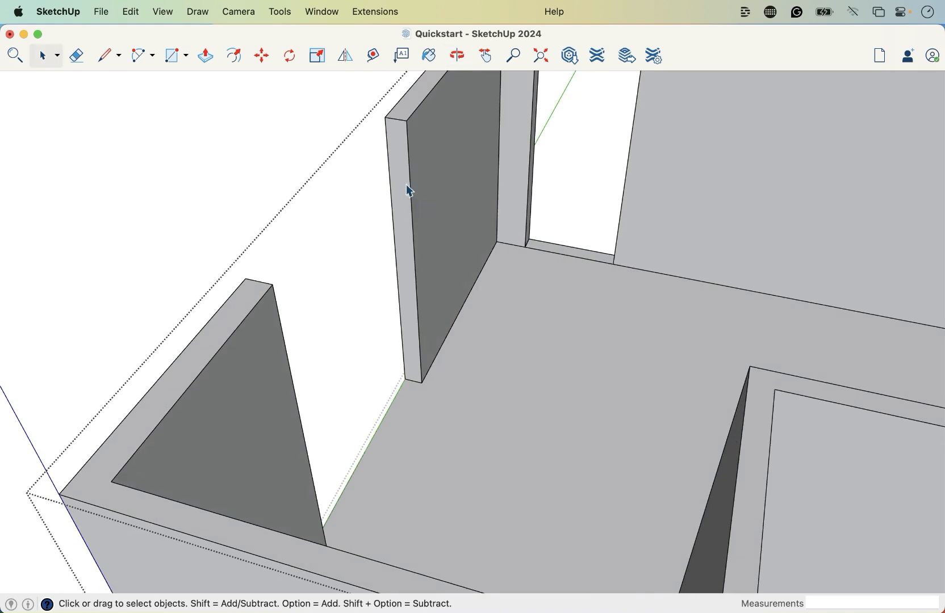
Step: Examine the wall opening and the exposed wall ends near the corner from several angles and distances
scroll(403, 238, down, 3)
middle_drag(570, 233, 658, 213)
key(space)
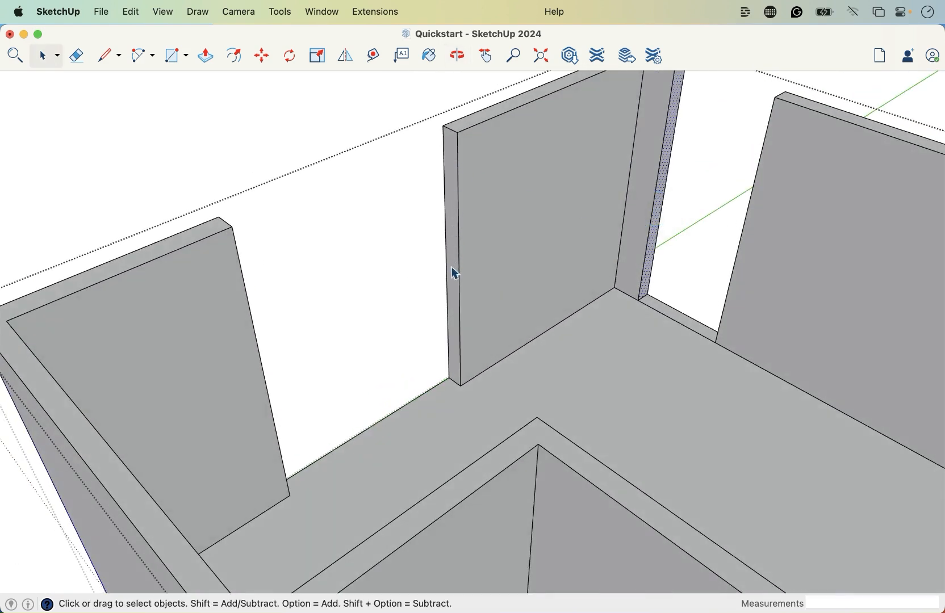
middle_drag(533, 295, 675, 270)
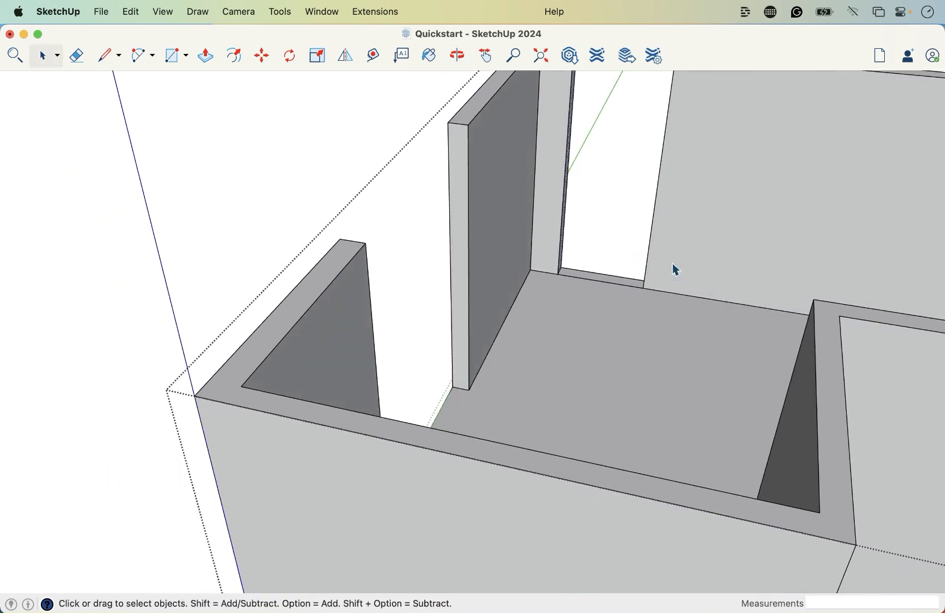
scroll(455, 282, down, 5)
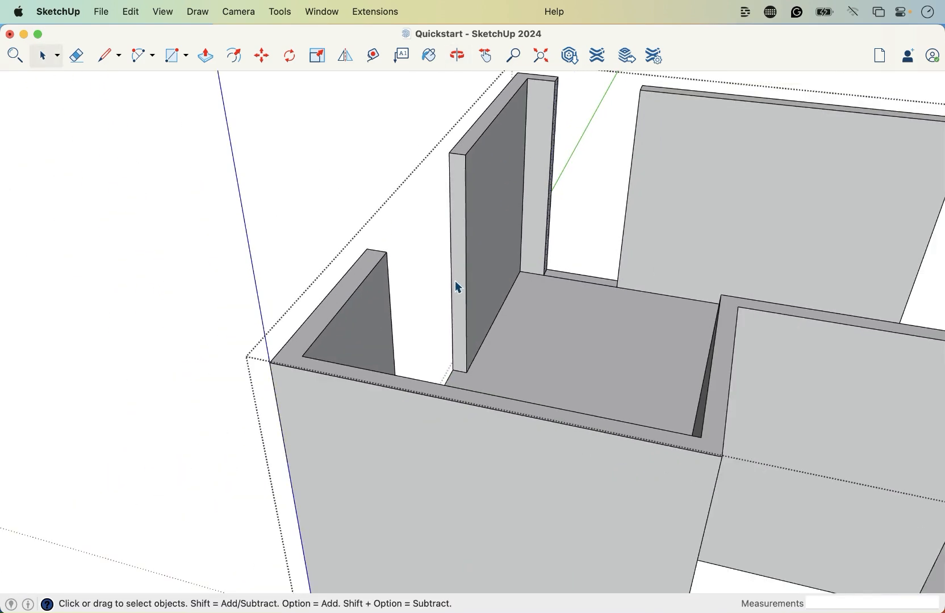
scroll(454, 238, up, 5)
middle_drag(457, 243, 447, 275)
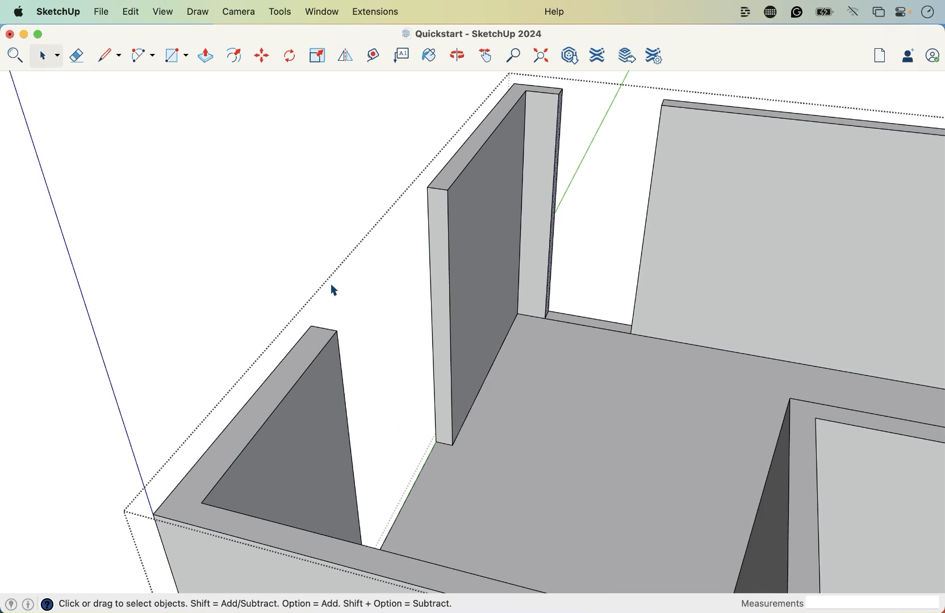
middle_drag(446, 233, 274, 185)
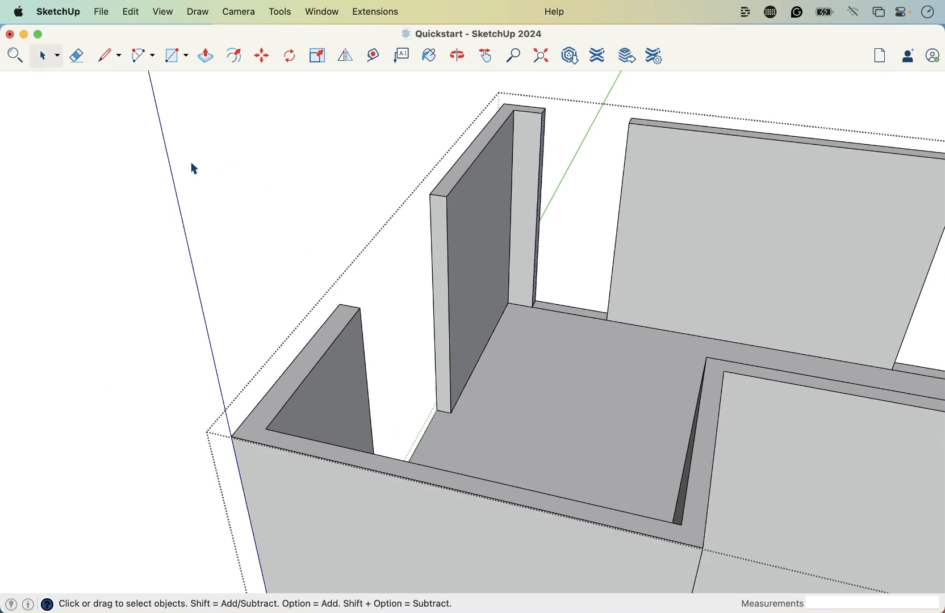
Step: Close the walls group and select it as a whole
click(135, 159)
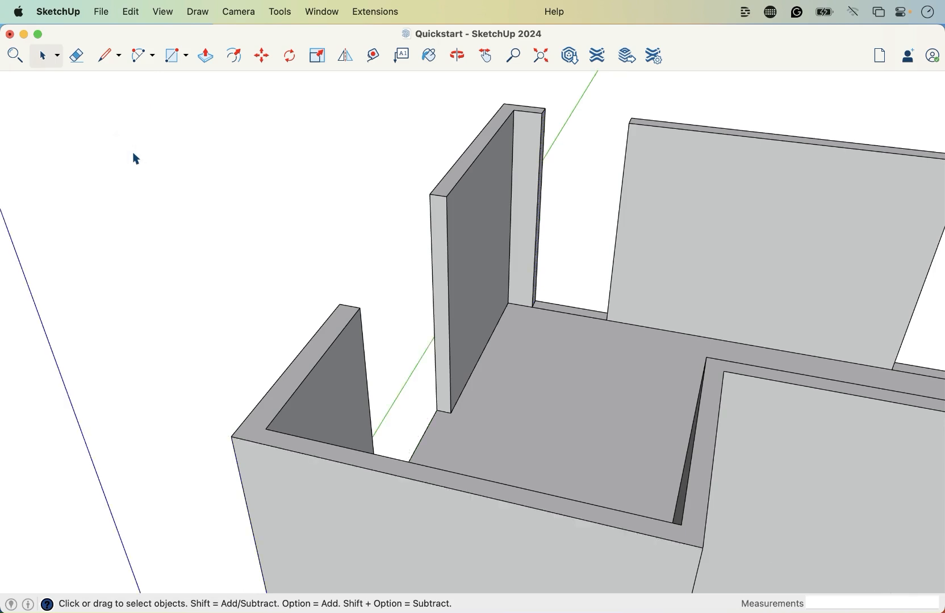
click(438, 228)
scroll(443, 233, down, 2)
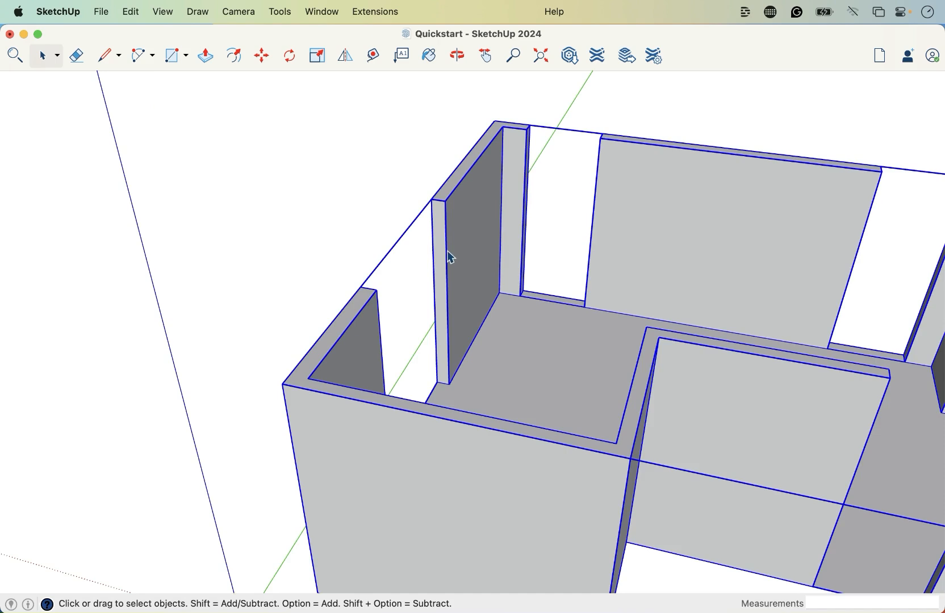
scroll(446, 250, up, 3)
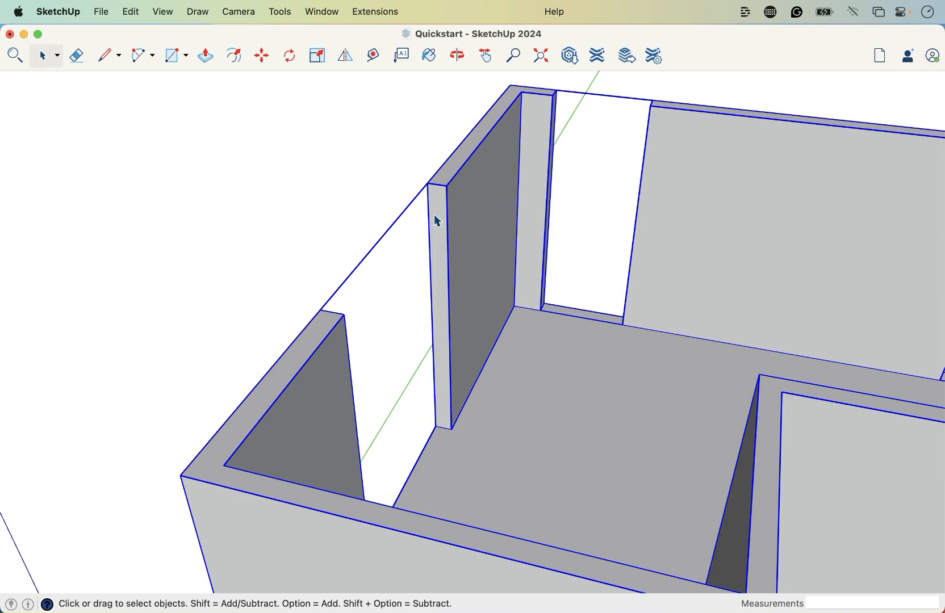
scroll(411, 255, down, 2)
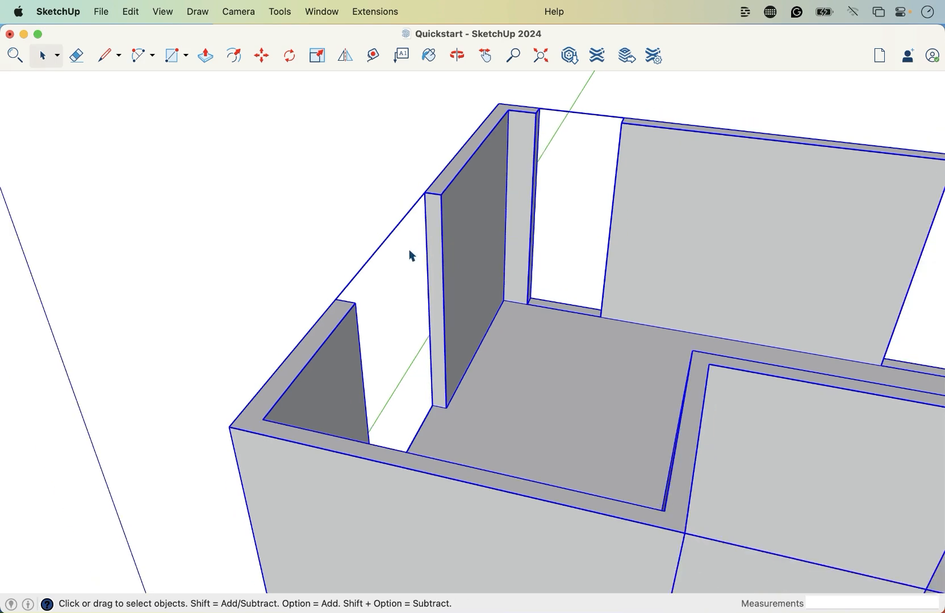
Step: Open the walls group for editing and select the narrow end face of the wall beside the opening
double_click(449, 226)
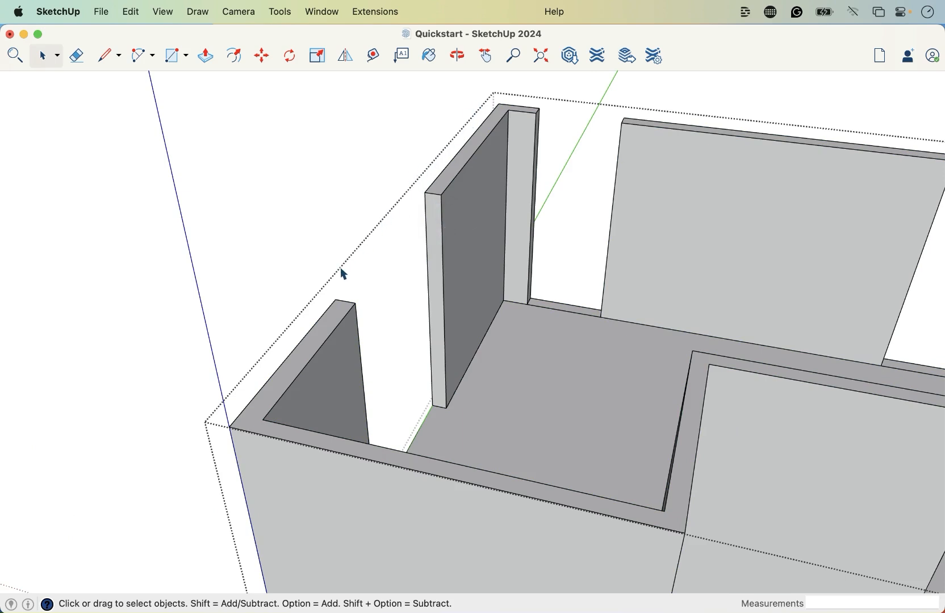
scroll(438, 204, up, 3)
click(435, 243)
scroll(438, 279, down, 3)
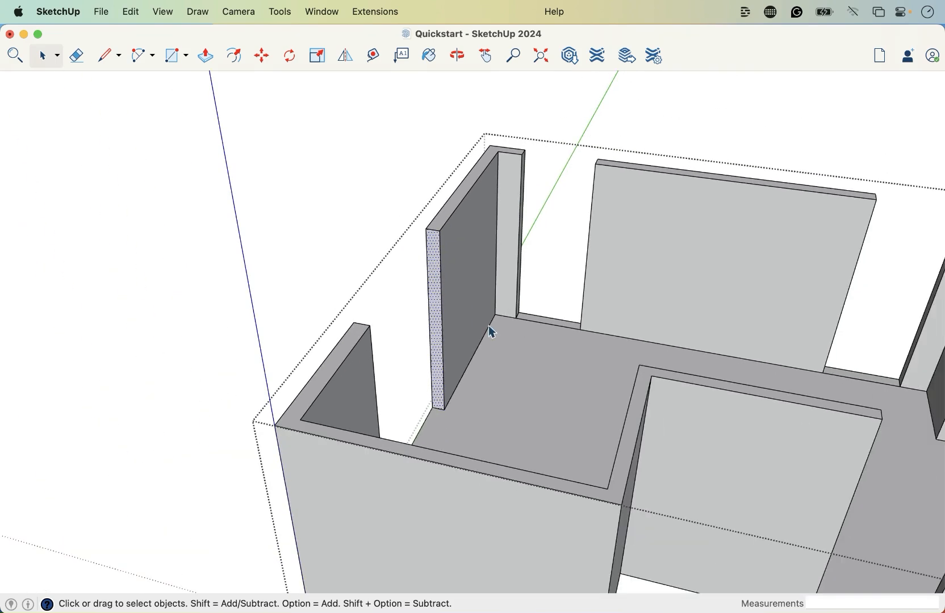
scroll(405, 281, down, 2)
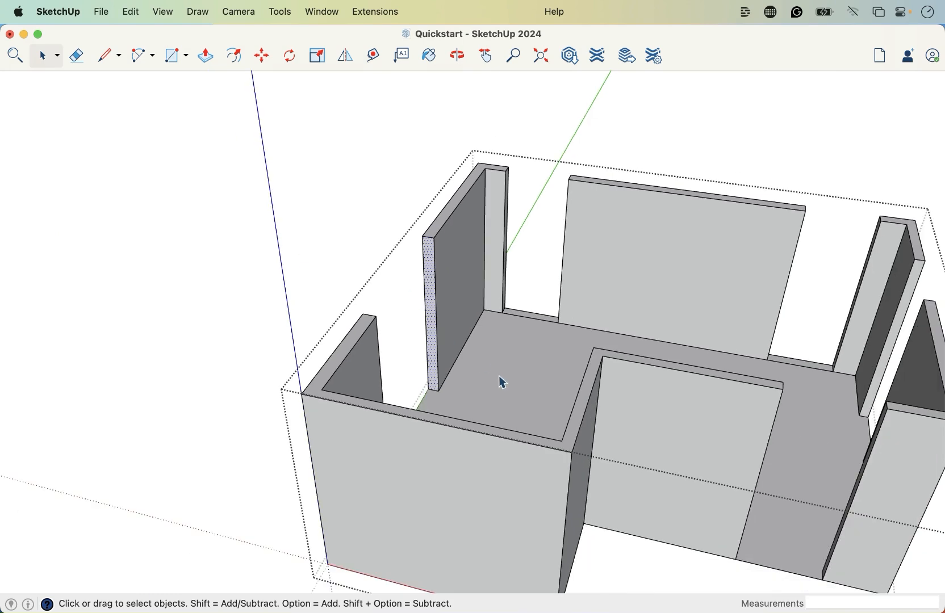
Step: Make a nested group from all connected wall and floor geometry inside the open group
scroll(499, 381, up, 3)
triple_click(515, 343)
right_click(515, 342)
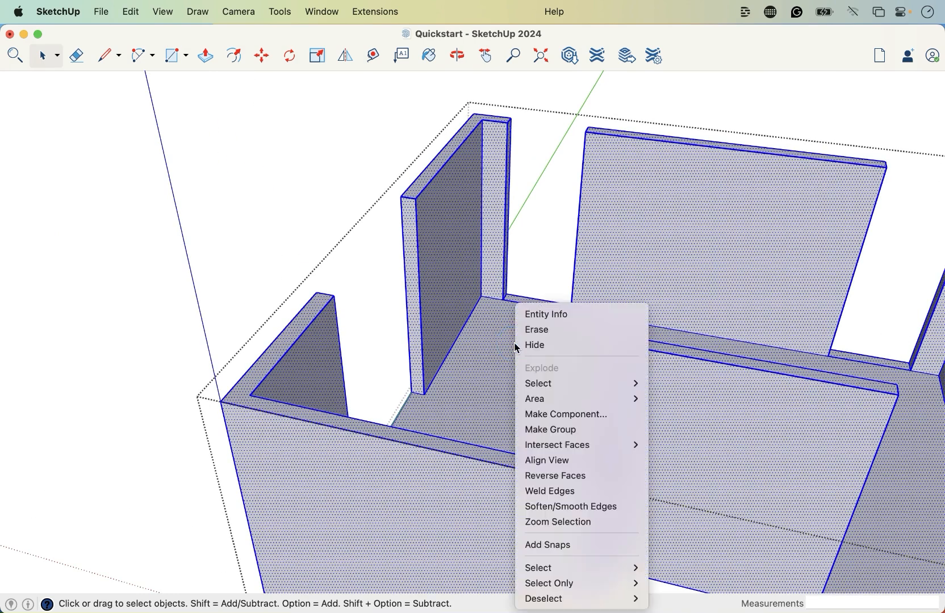
click(535, 430)
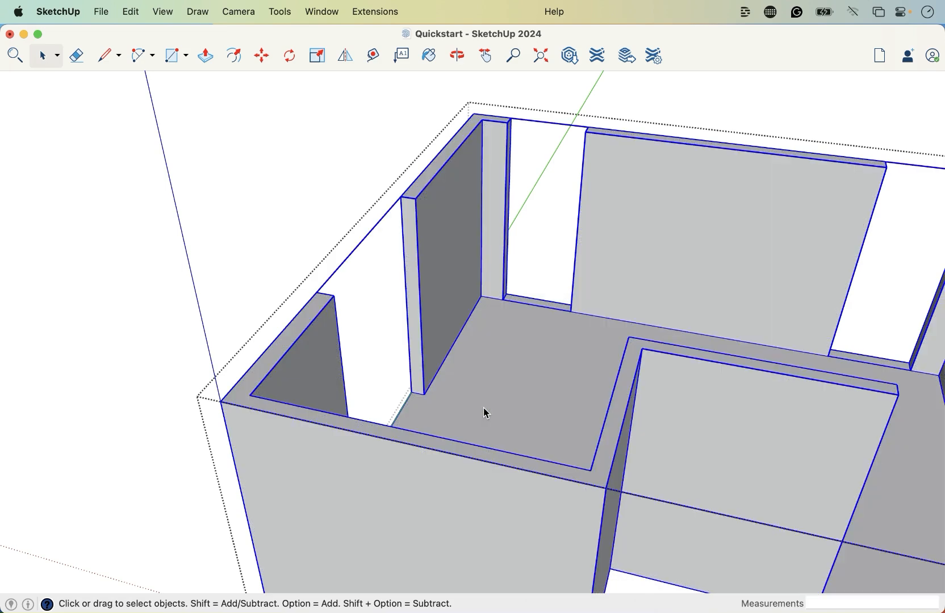
click(385, 227)
Step: Select the connected wall and floor geometry, group it again, and explode that nested group
scroll(418, 198, up, 4)
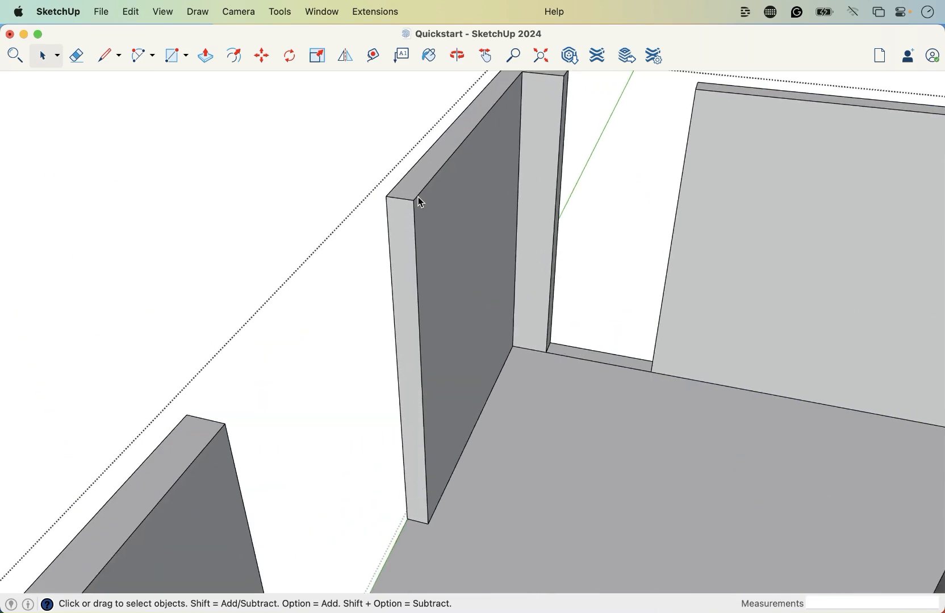
scroll(423, 236, down, 3)
click(422, 234)
right_click(422, 234)
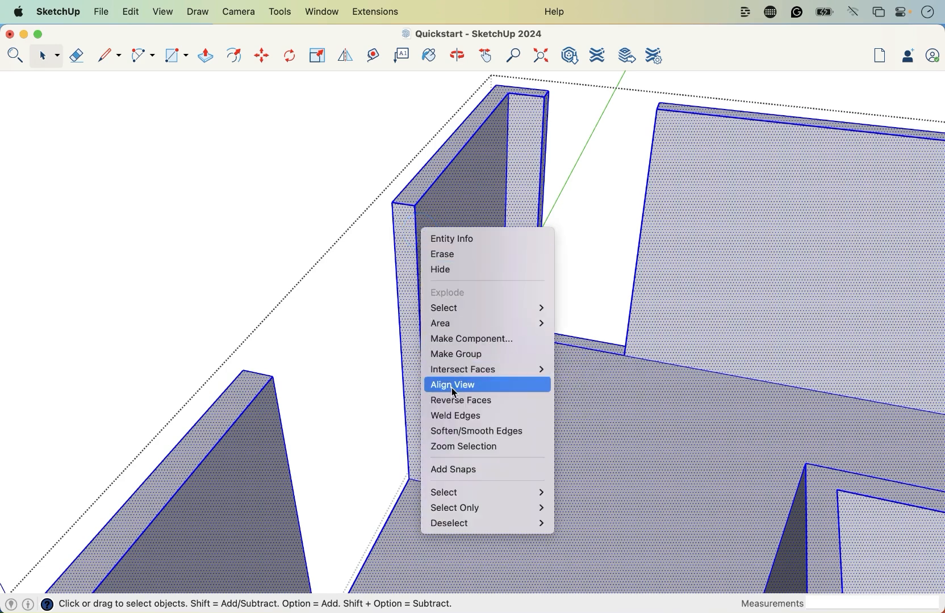
click(462, 354)
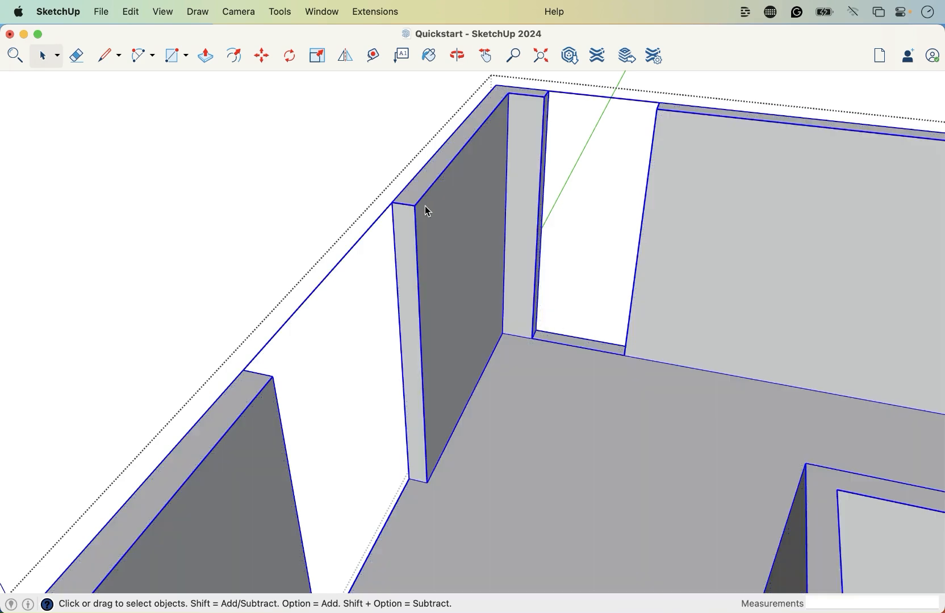
right_click(428, 215)
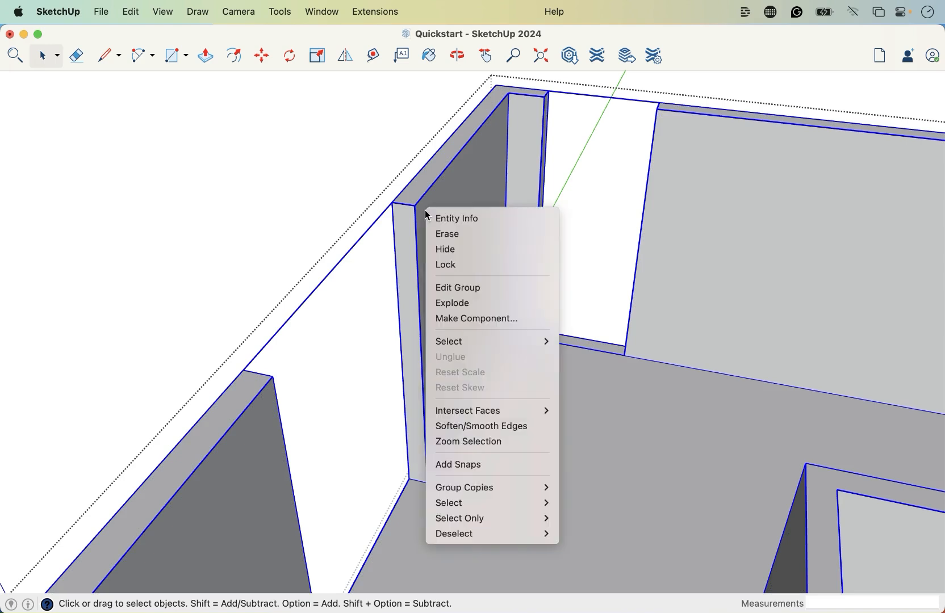
click(464, 306)
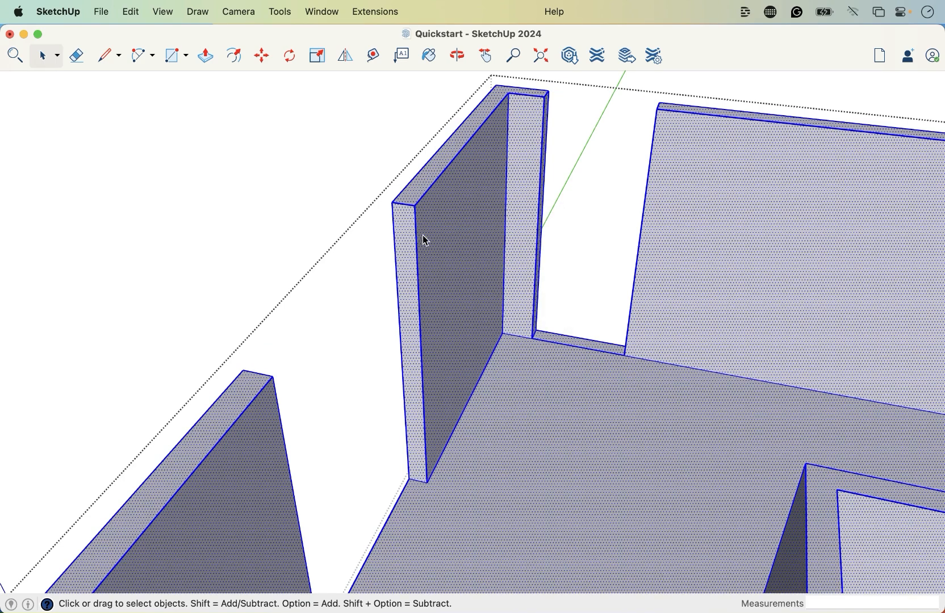
Step: Leave the walls group and select the whole group from outside
scroll(424, 241, down, 3)
click(346, 185)
scroll(290, 239, down, 3)
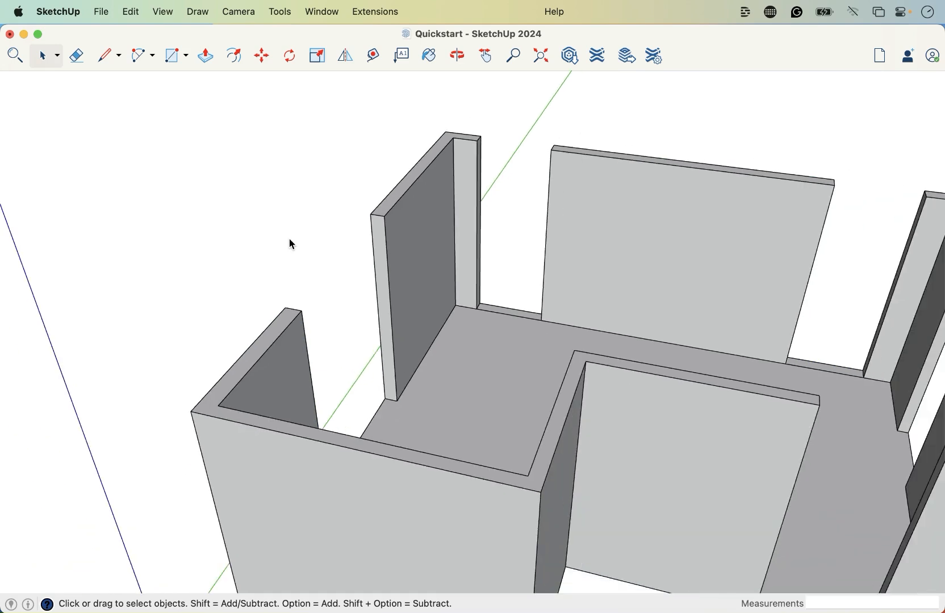
triple_click(414, 241)
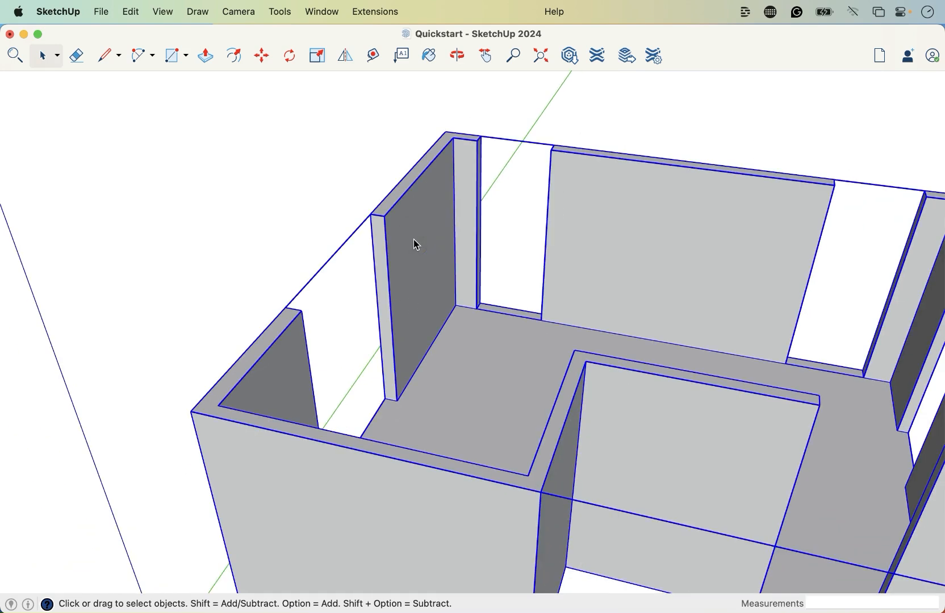
Step: Reopen the walls group and select the narrow wall end face bordering the opening
click(407, 221)
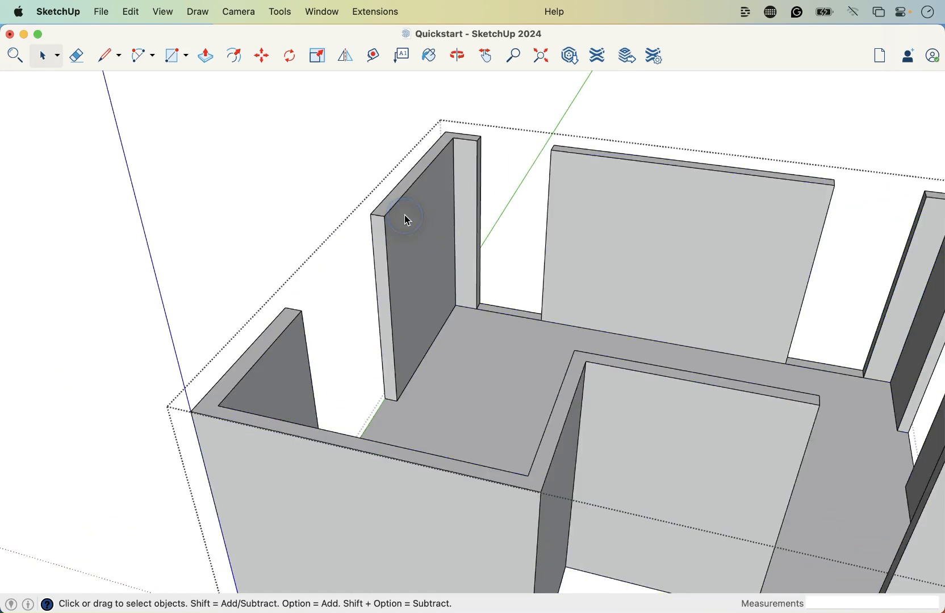
scroll(405, 218, up, 5)
click(330, 235)
scroll(400, 338, down, 2)
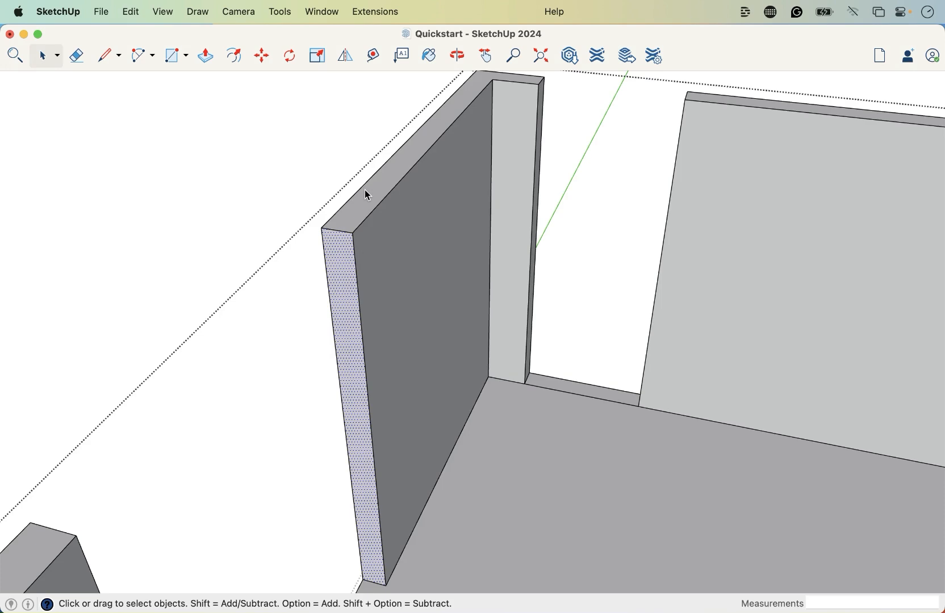
scroll(360, 279, down, 3)
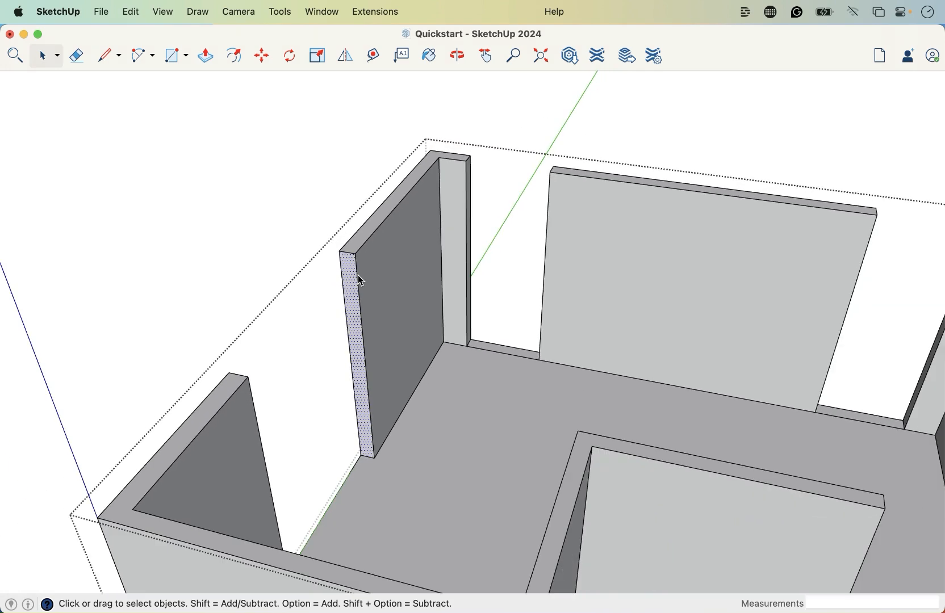
middle_drag(448, 327, 379, 312)
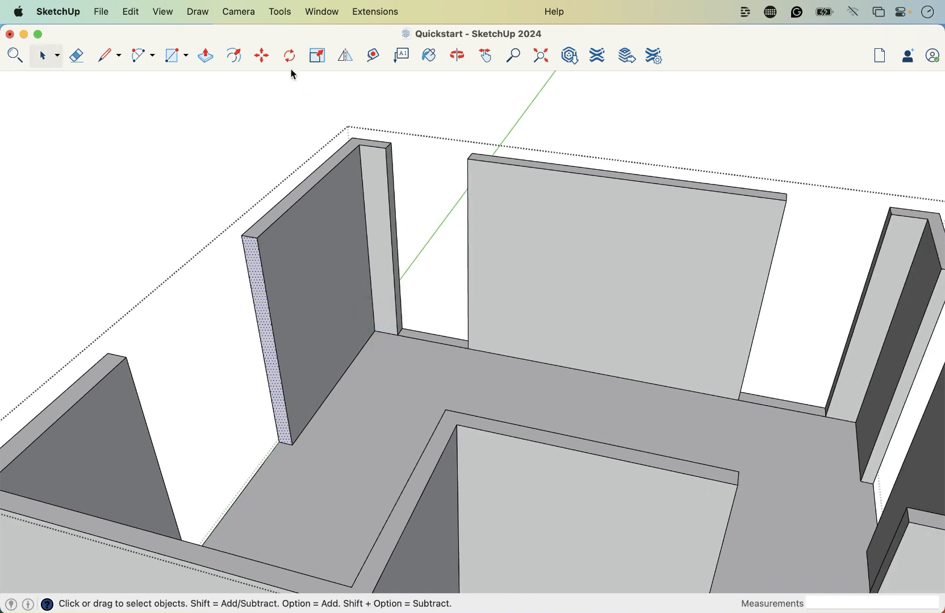
Step: Switch the camera to Parallel Projection and inspect the walls from the front and from an elevated corner angle
click(239, 12)
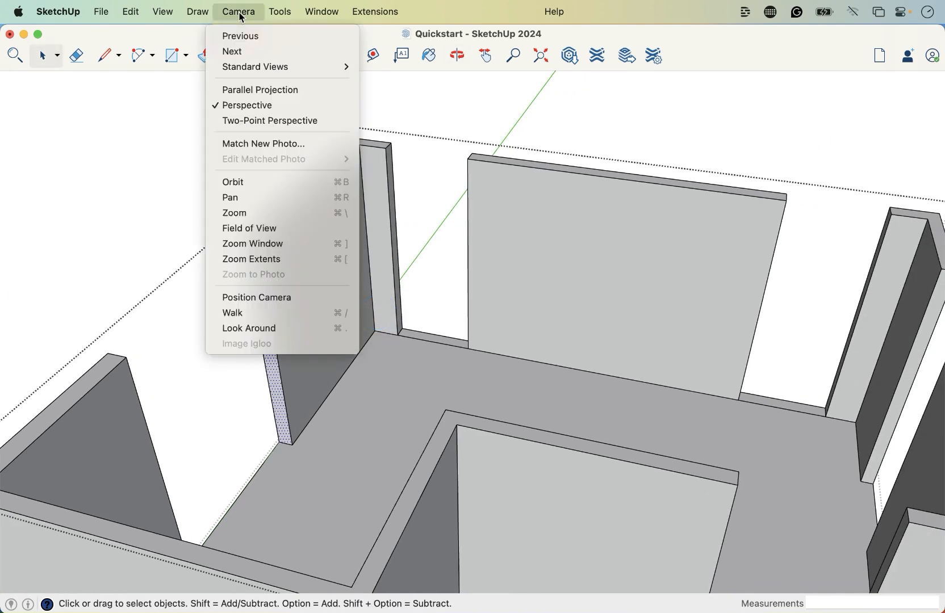
click(245, 88)
middle_drag(359, 258, 455, 228)
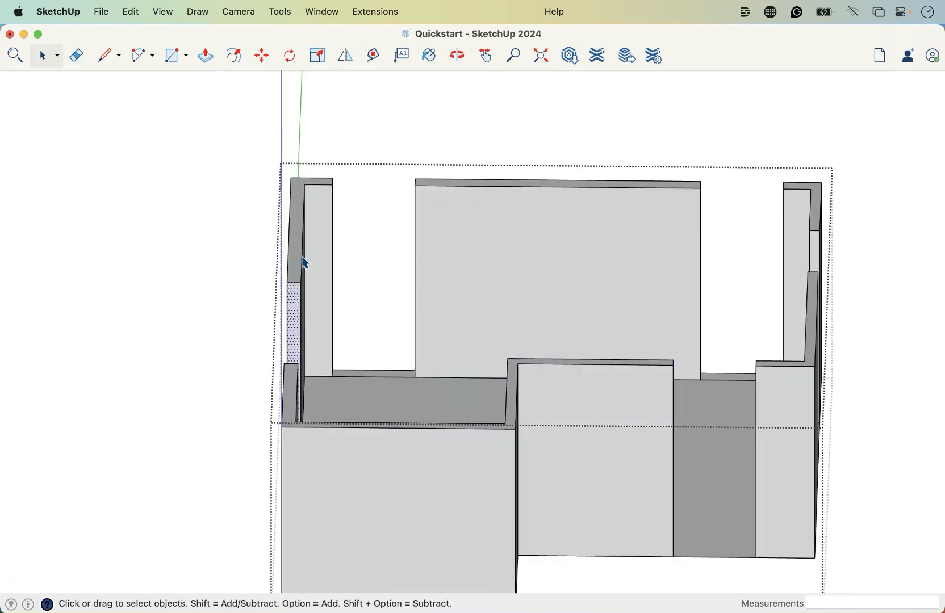
middle_drag(809, 287, 469, 330)
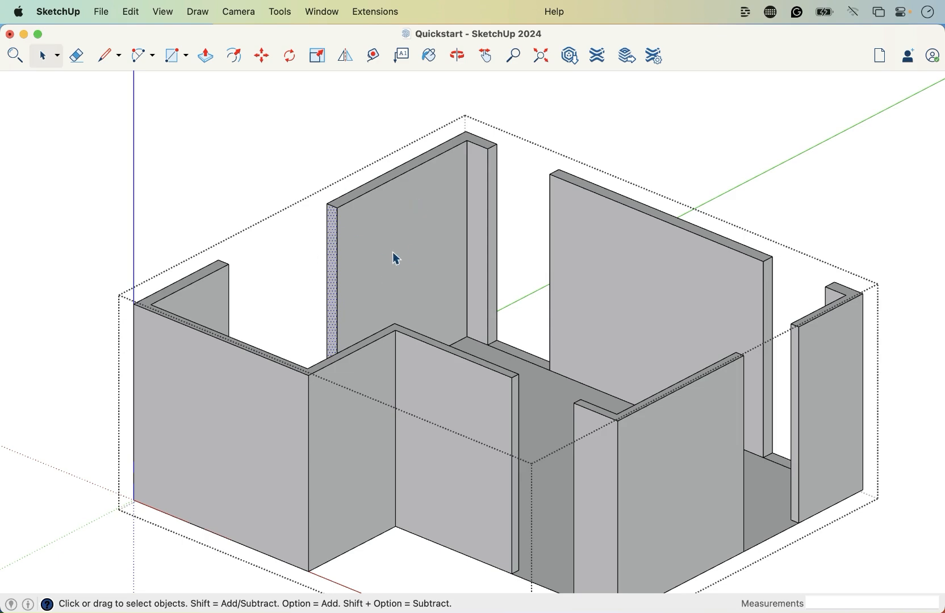
scroll(394, 258, up, 3)
middle_drag(395, 258, 404, 306)
scroll(317, 159, down, 1)
scroll(317, 160, down, 1)
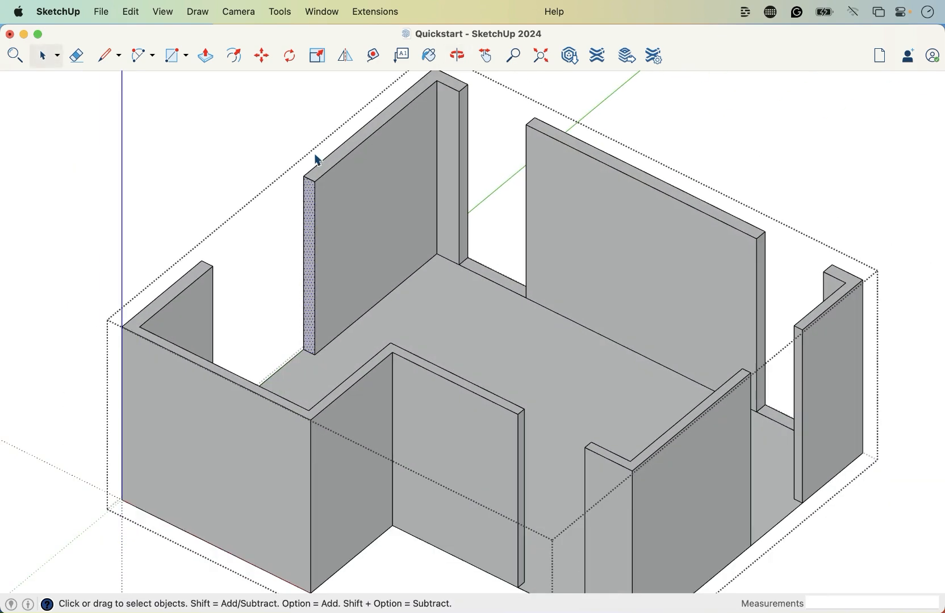
Step: Return the camera to Perspective and bring the selected wall end face into close view
click(238, 12)
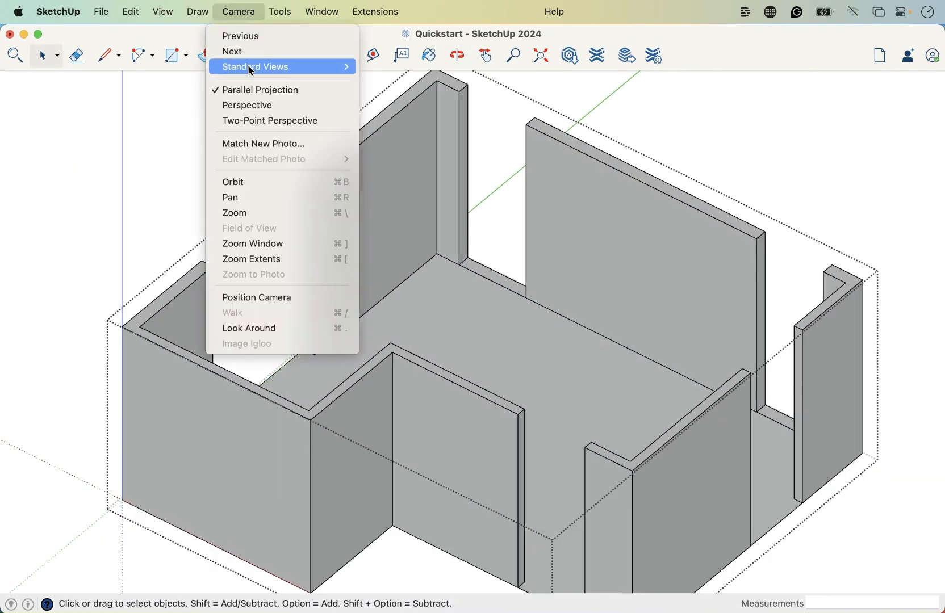
click(237, 105)
middle_drag(267, 218, 493, 213)
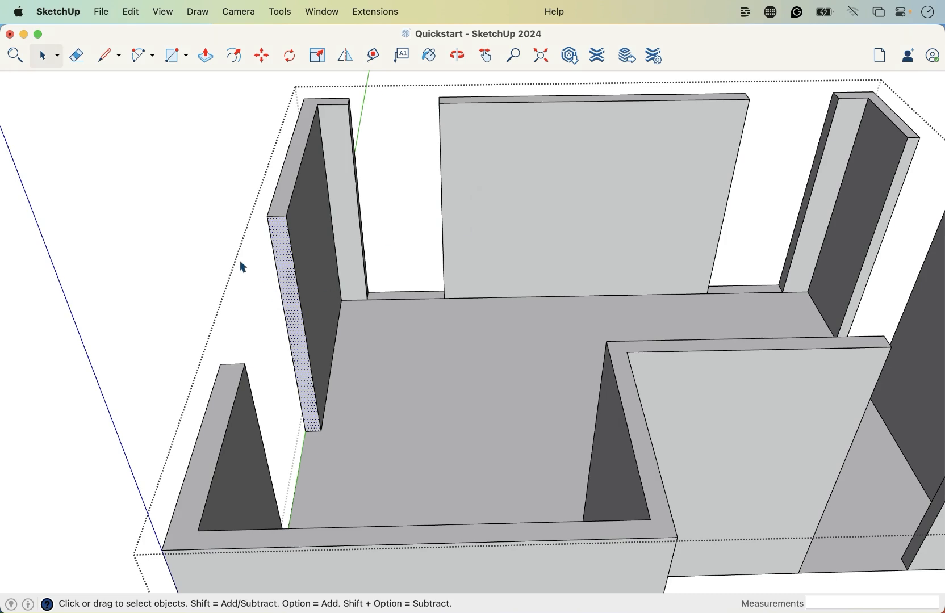
scroll(271, 273, up, 4)
middle_drag(298, 287, 285, 333)
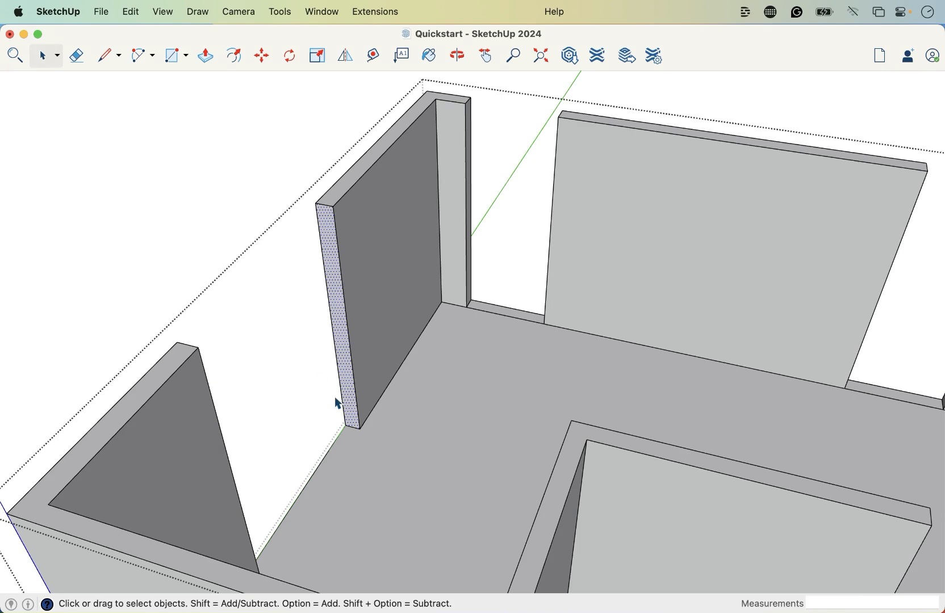
Step: Place a Tape Measure guide point 7' up the inner vertical edge of the selected wall end face, starting from its bottom corner
key(t)
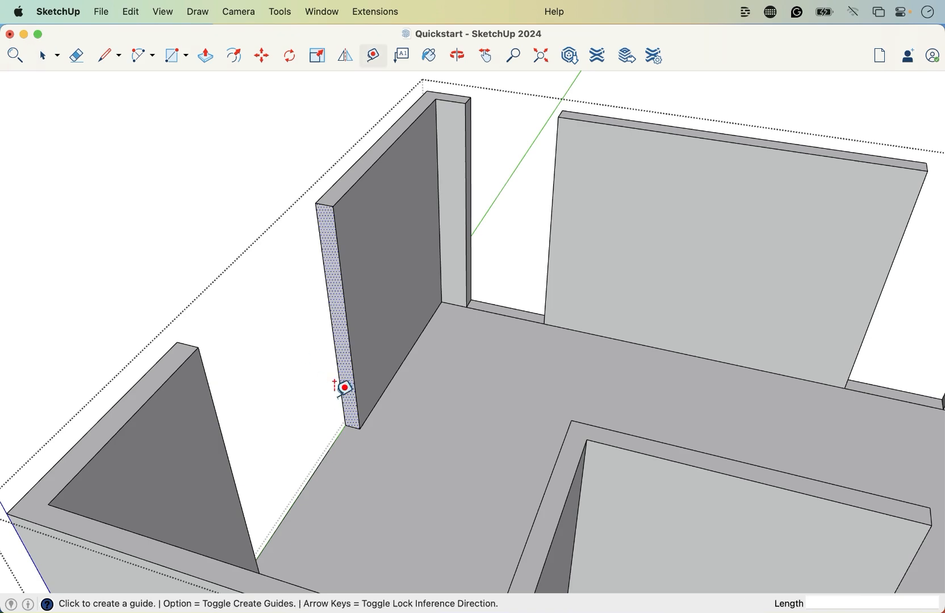
scroll(305, 359, up, 2)
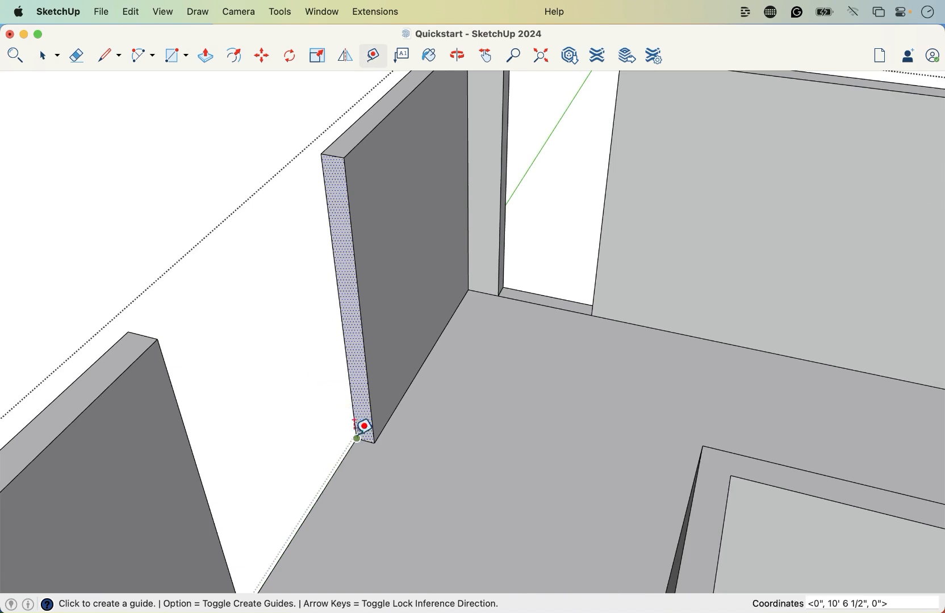
scroll(380, 431, up, 2)
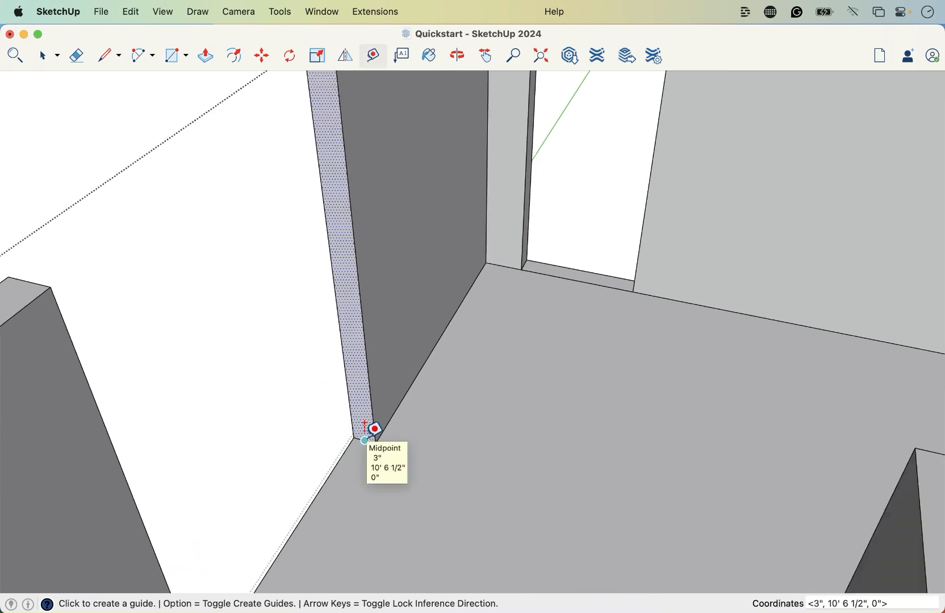
click(365, 440)
key(Escape)
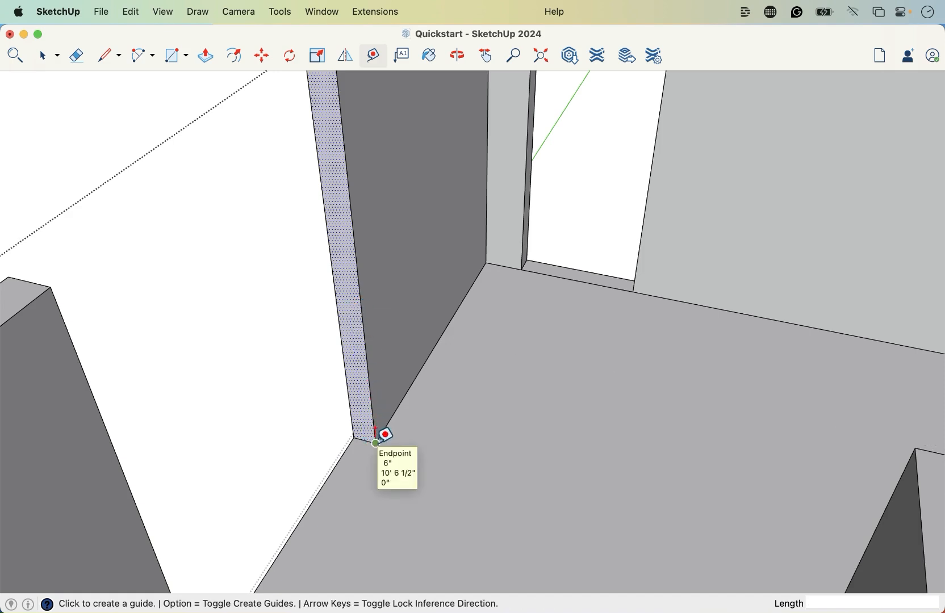
scroll(379, 444, down, 2)
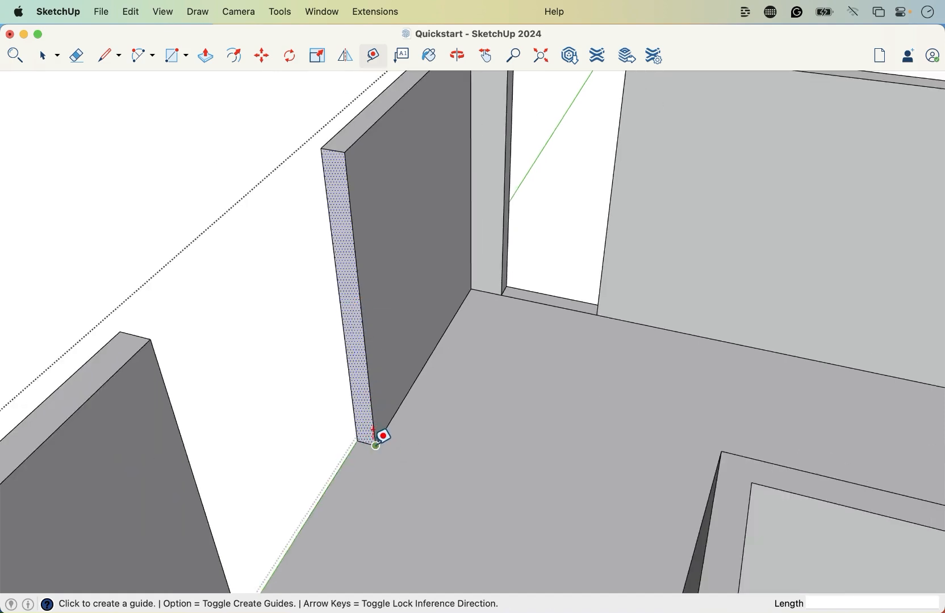
scroll(379, 446, up, 3)
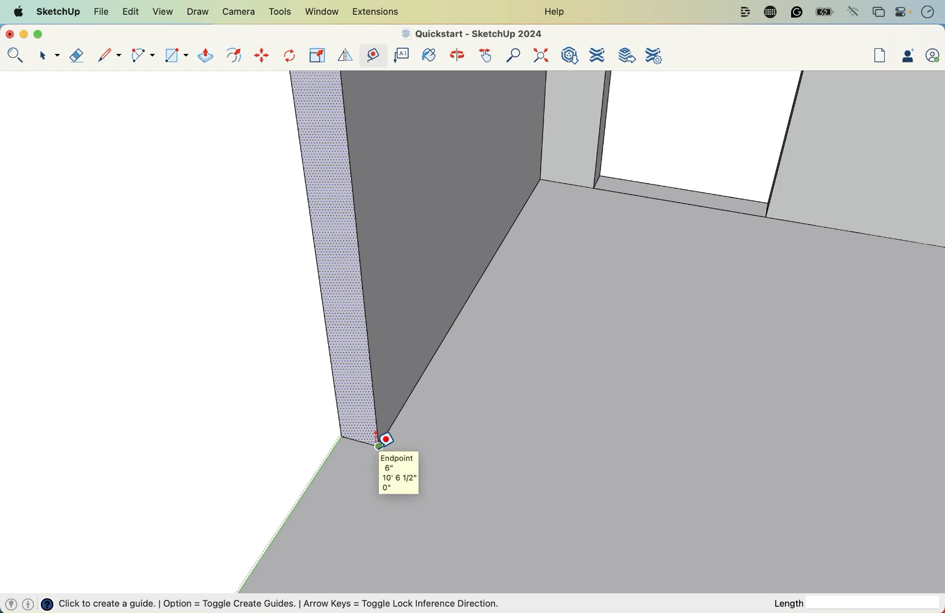
click(379, 446)
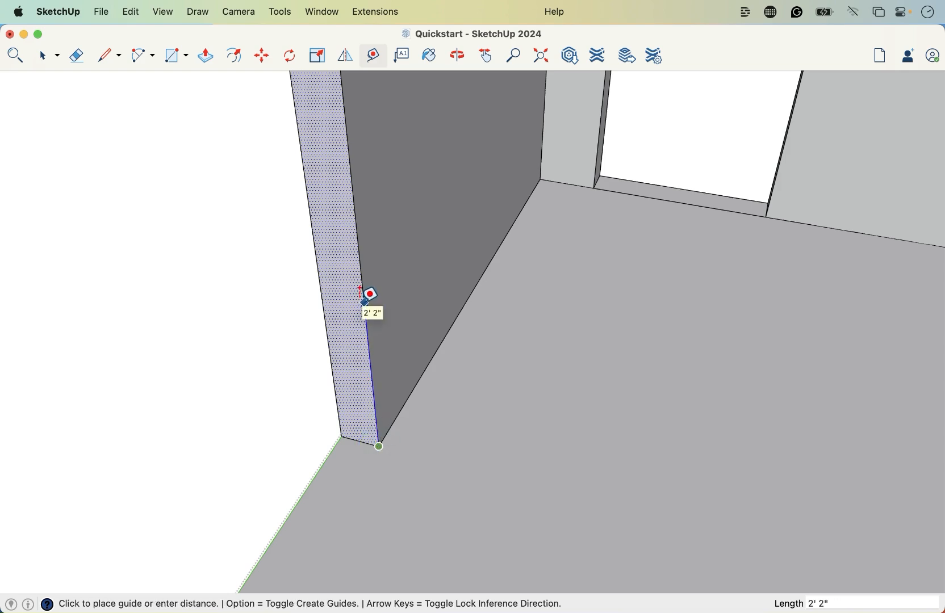
click(359, 263)
scroll(392, 459, down, 5)
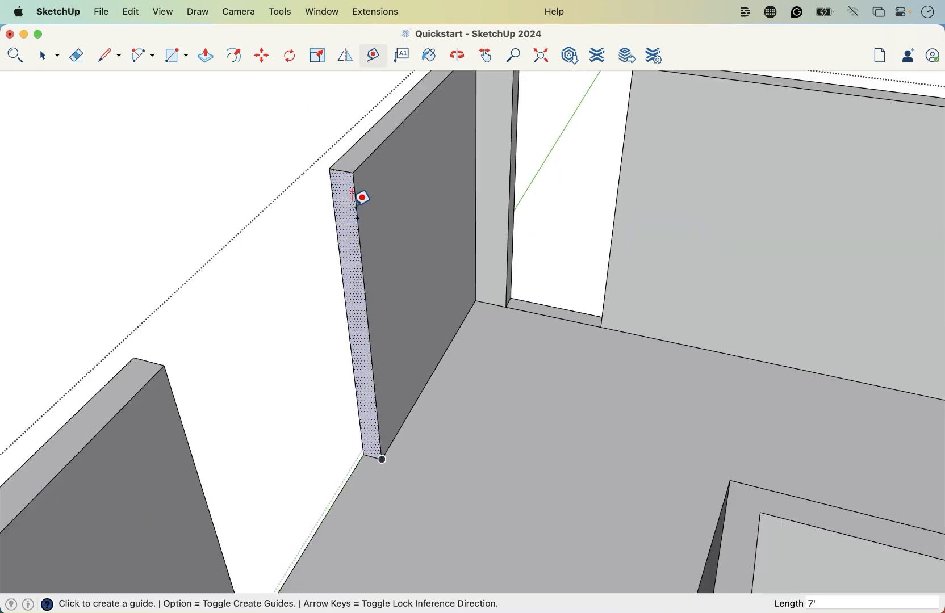
Step: Measure the full height of the wall end with the Tape Measure
scroll(361, 197, up, 3)
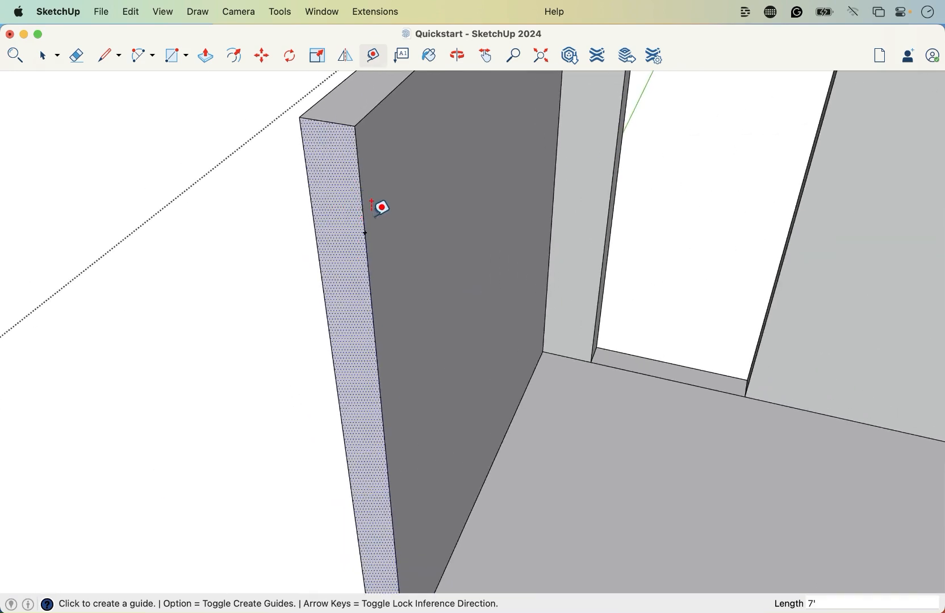
scroll(375, 203, down, 3)
click(480, 410)
click(453, 327)
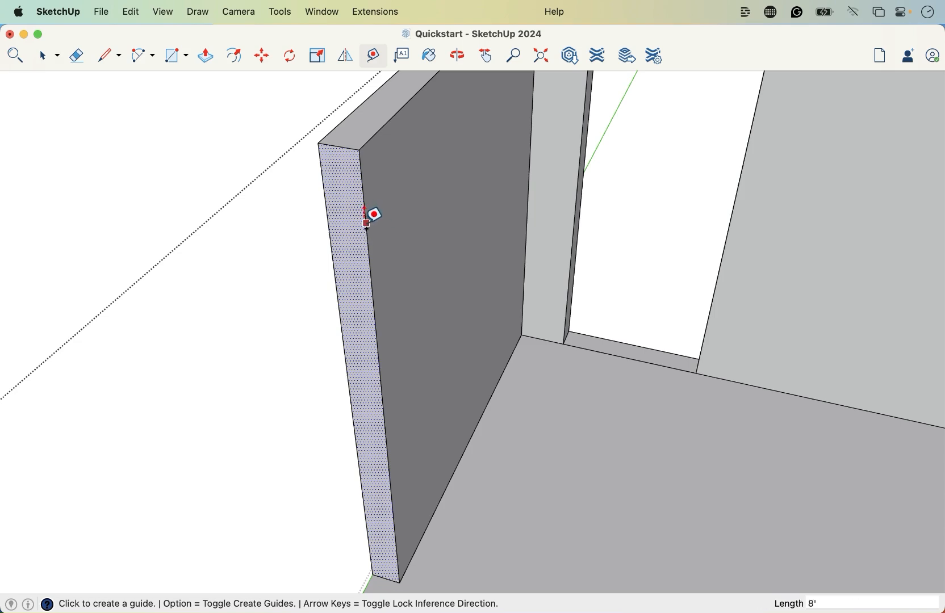
Step: Try to draw a line from the guide point to a higher spot on the wall end face's outer edge
scroll(366, 223, up, 1)
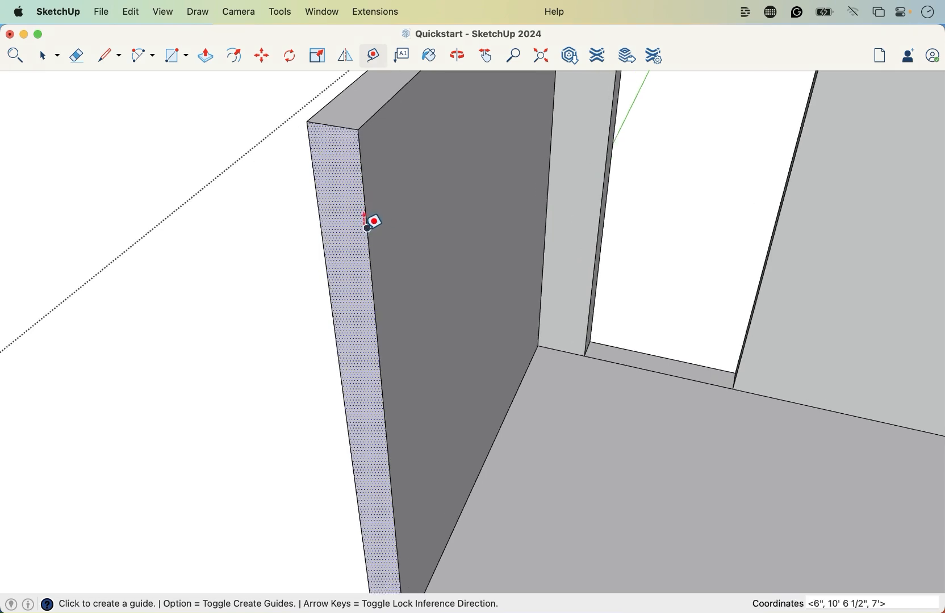
key(l)
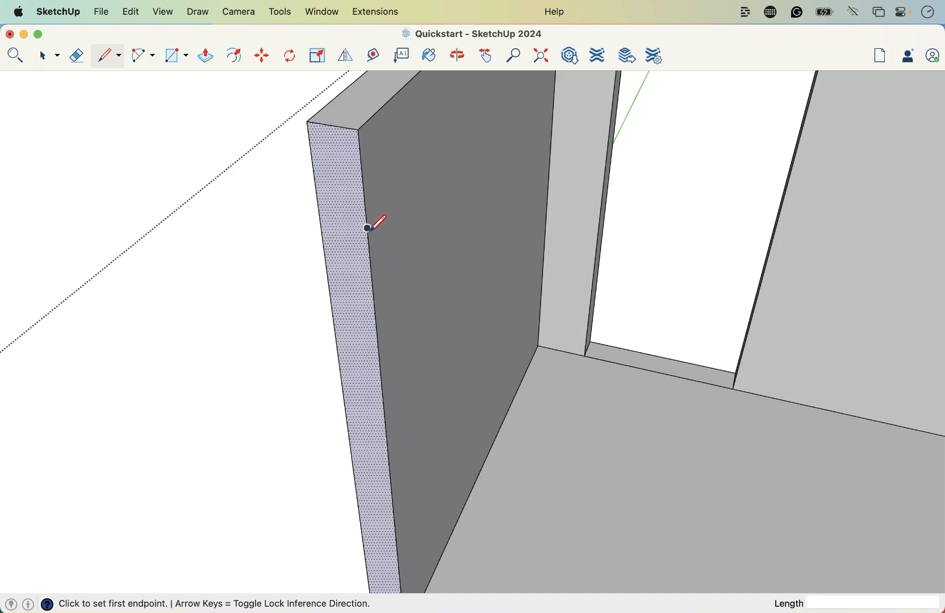
click(367, 228)
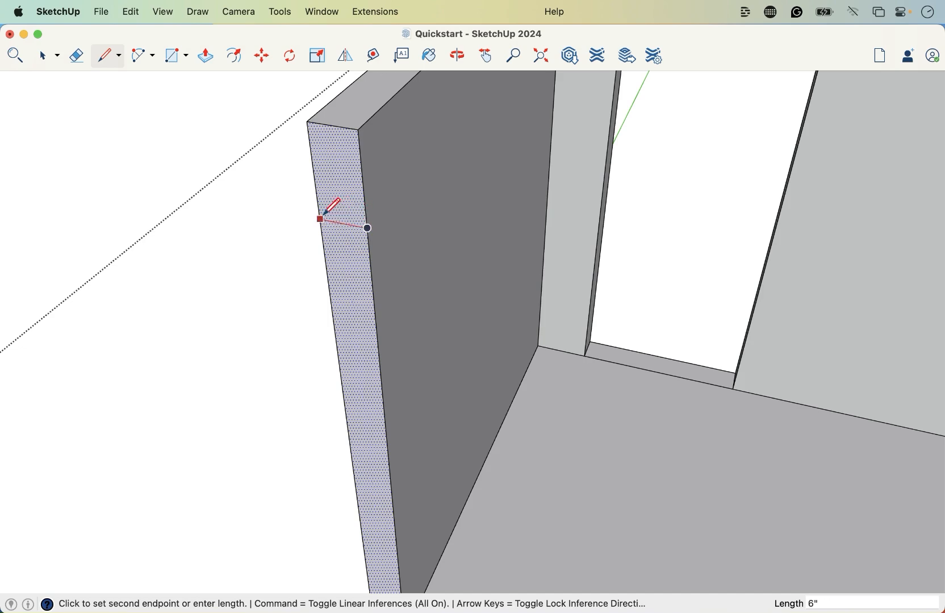
scroll(318, 219, up, 3)
scroll(434, 259, down, 3)
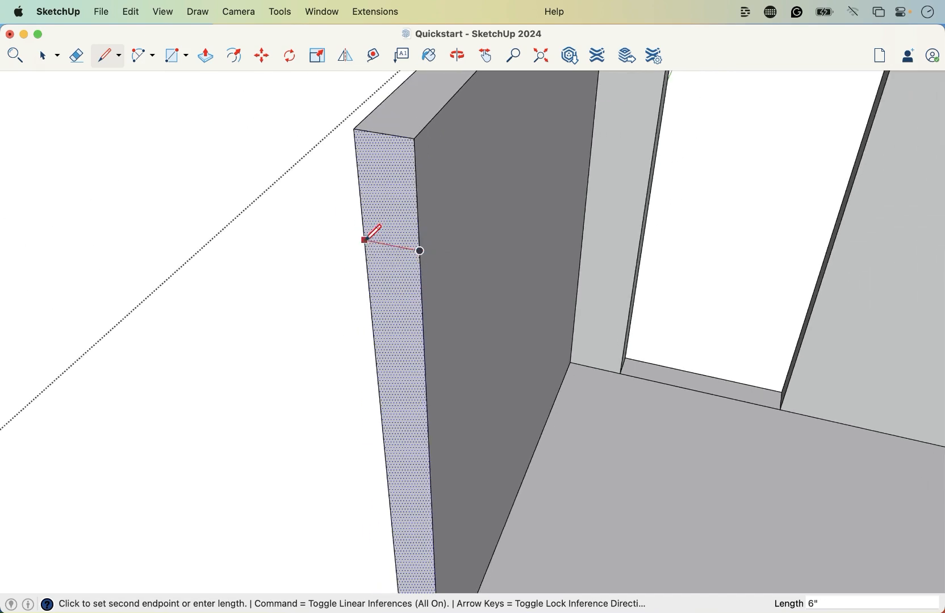
scroll(368, 235, up, 5)
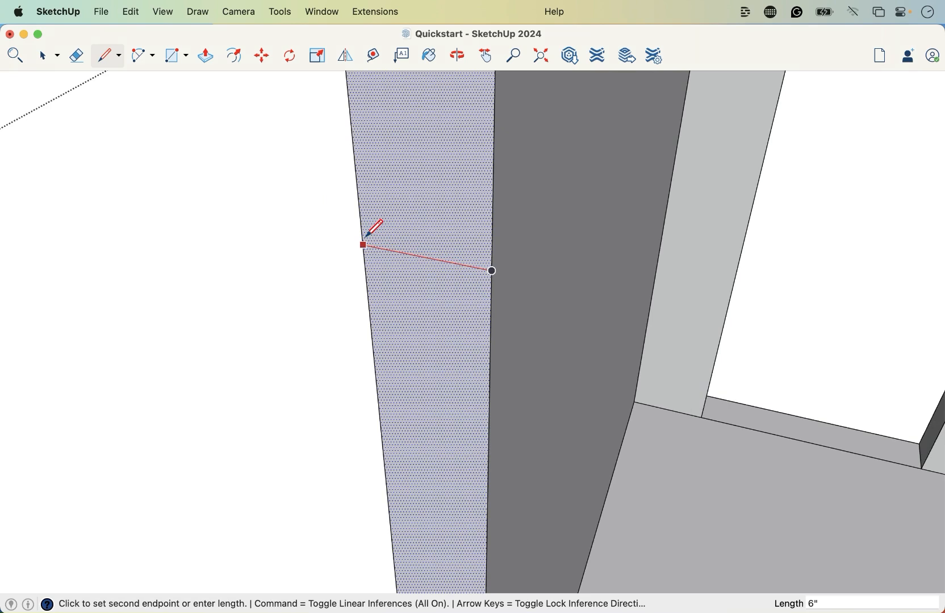
click(360, 202)
scroll(488, 374, down, 4)
key(space)
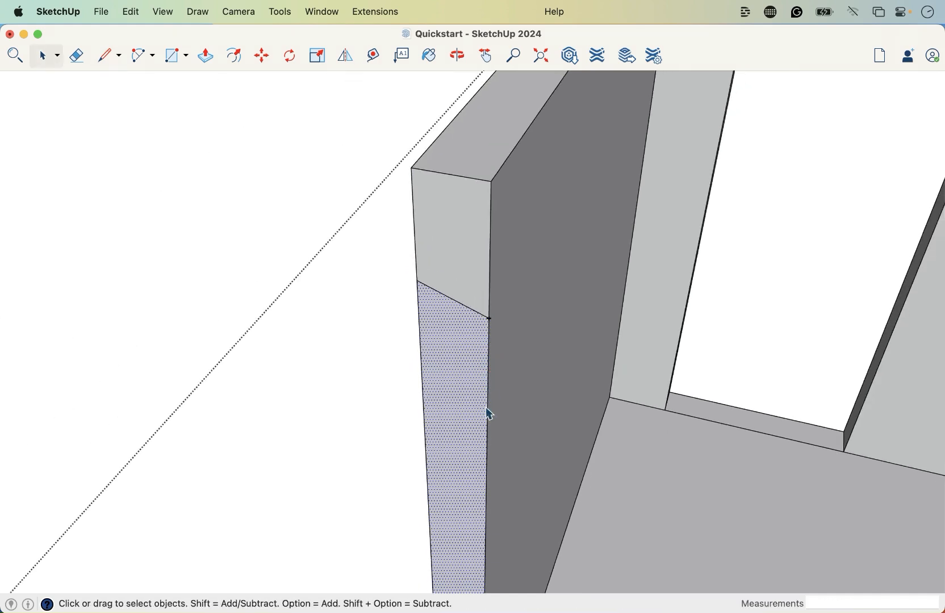
Step: Draw a 6" line along the red axis from the guide point across the wall end face to its outer edge
middle_drag(441, 356, 386, 291)
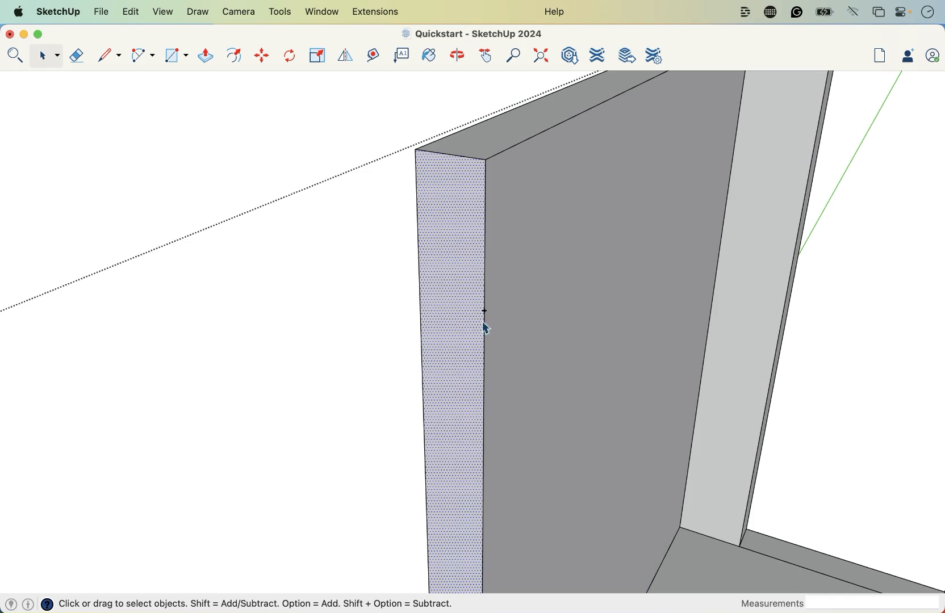
scroll(484, 319, up, 1)
click(485, 309)
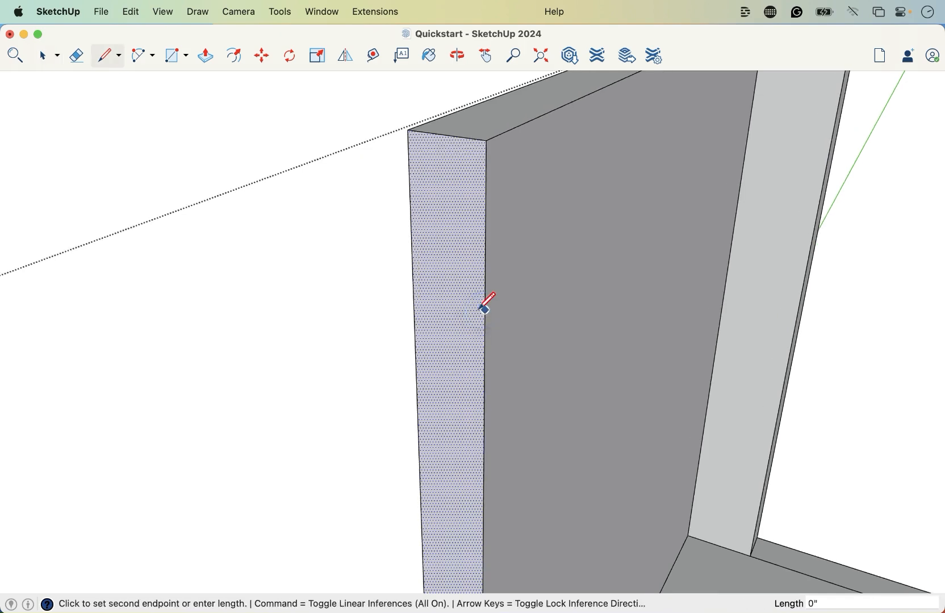
click(414, 293)
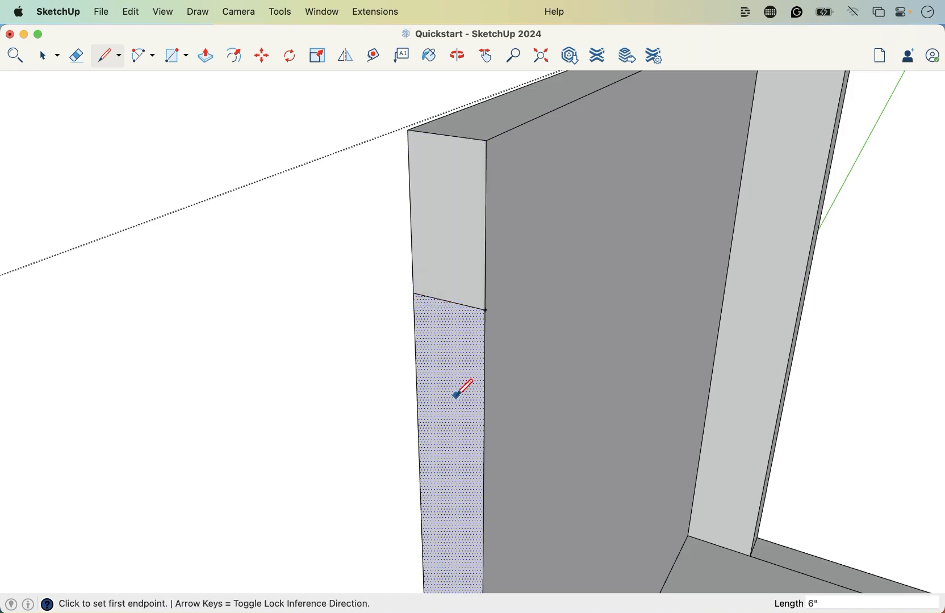
Step: Select the lower and upper parts of the divided wall end face in turn to check the split
scroll(461, 389, down, 2)
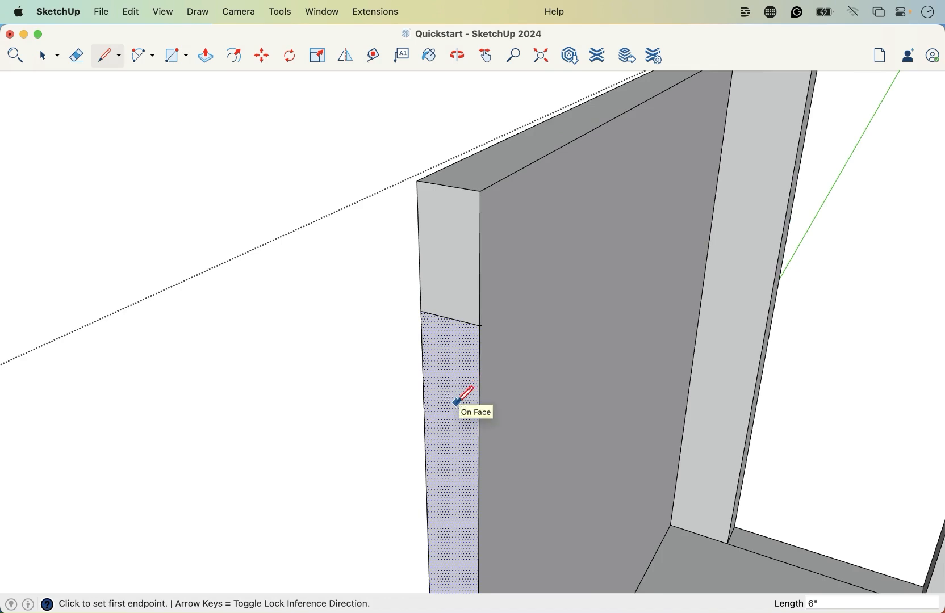
key(space)
click(455, 280)
click(455, 367)
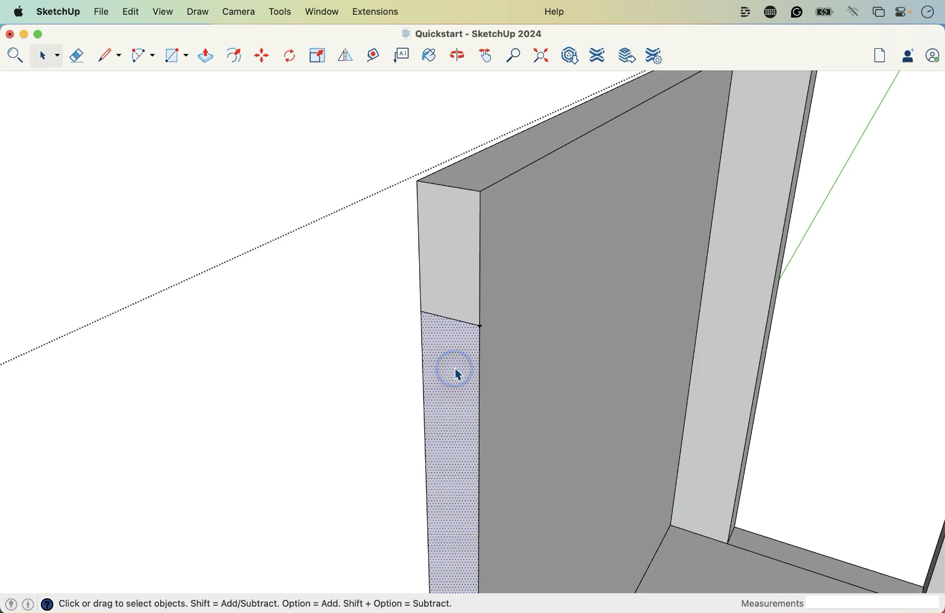
click(460, 307)
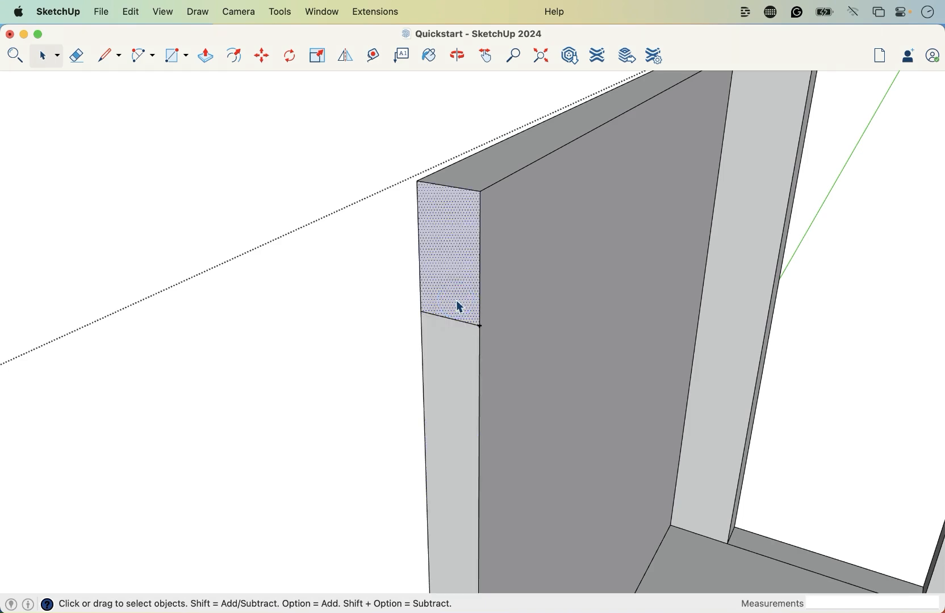
Step: Try to pull the upper part of the wall end face about 1' 6" out over the opening with Push/Pull
scroll(468, 407, down, 3)
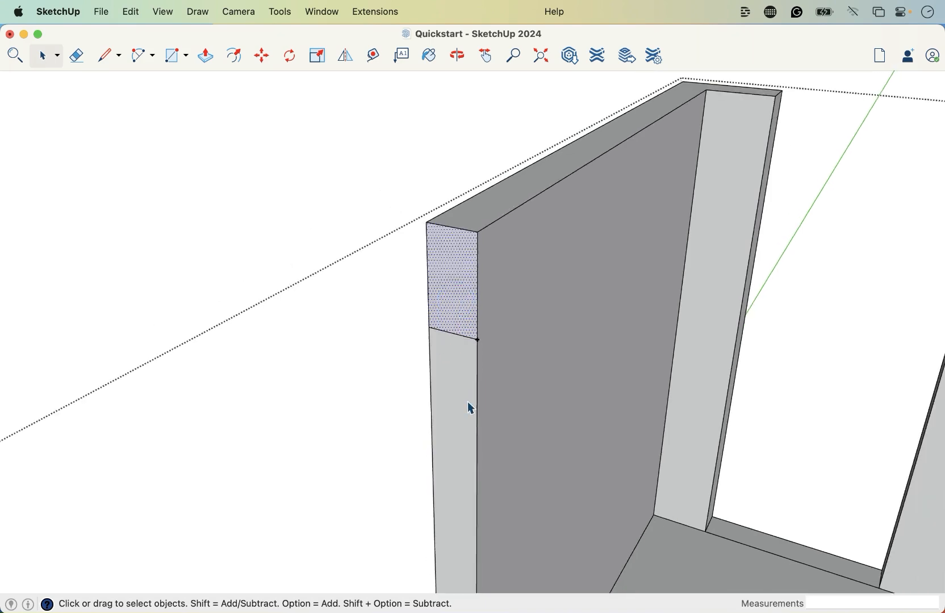
key(p)
click(454, 309)
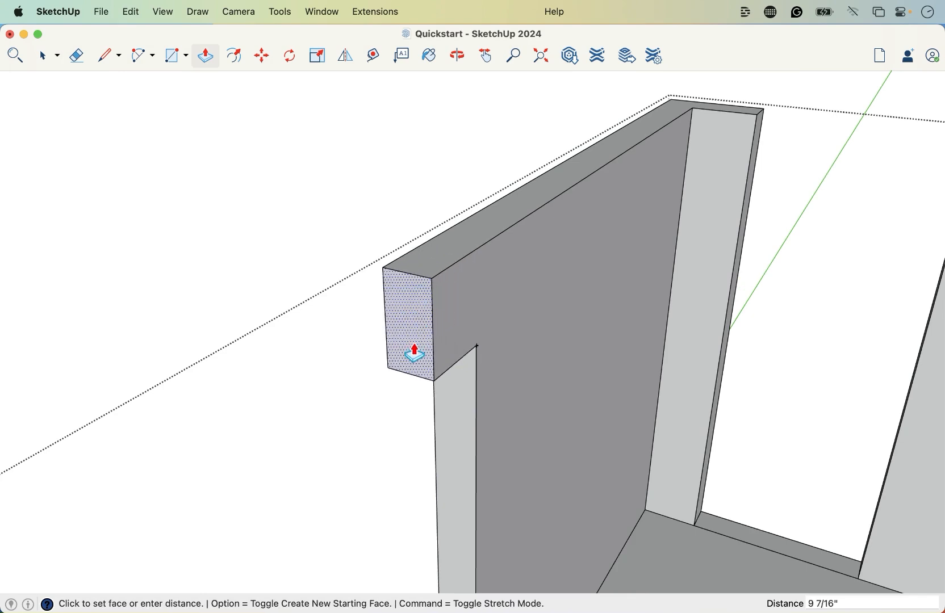
scroll(392, 363, down, 3)
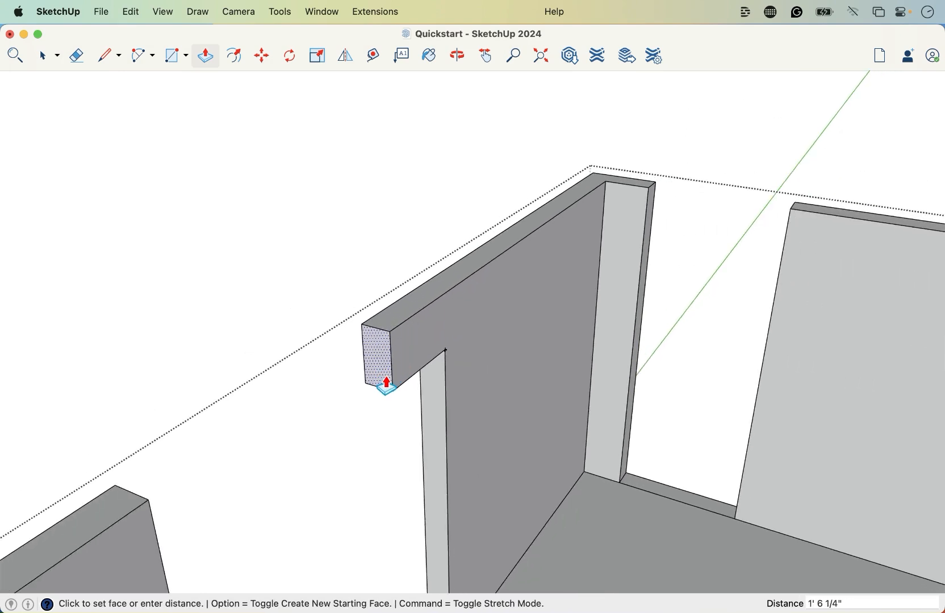
scroll(401, 386, up, 3)
key(space)
Step: Try to pull the preselected lower part of the wall end face out about 3 3/4", starting Push/Pull from the upper part
click(454, 365)
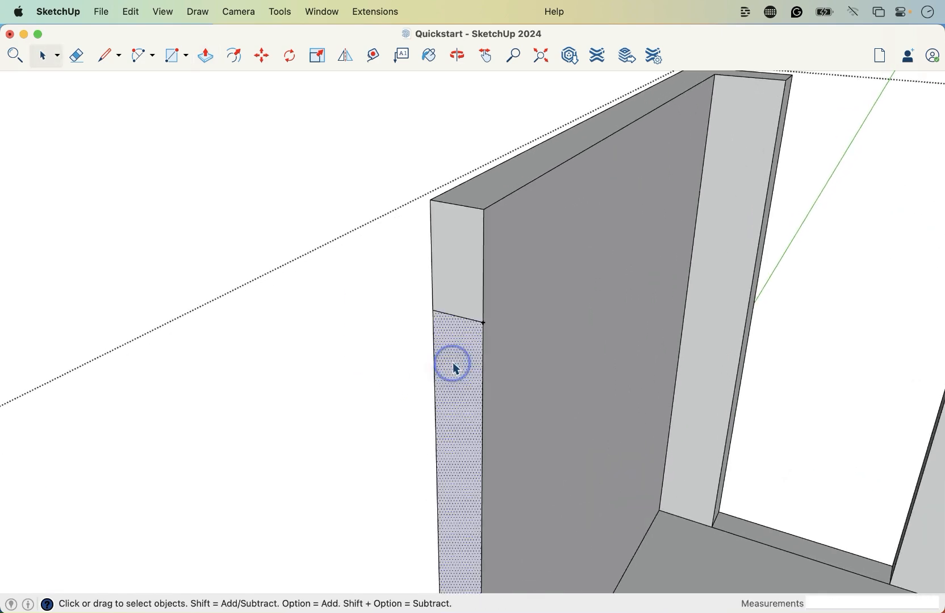
key(p)
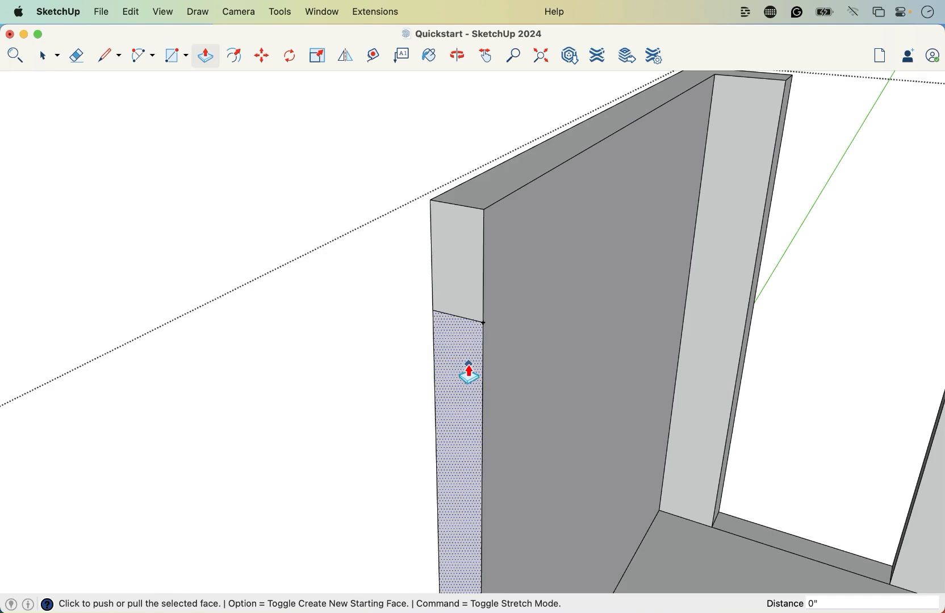
click(456, 228)
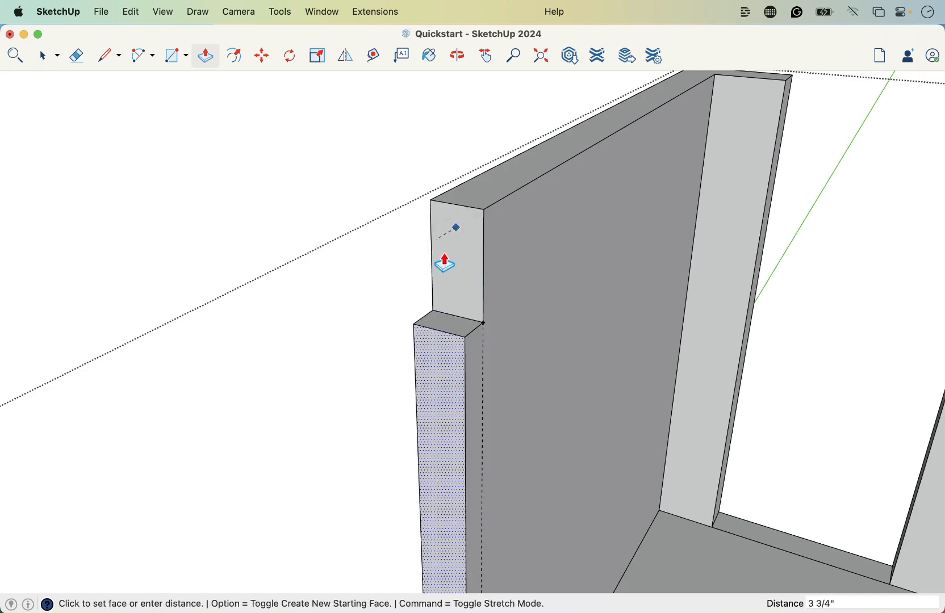
key(Escape)
key(space)
click(454, 348)
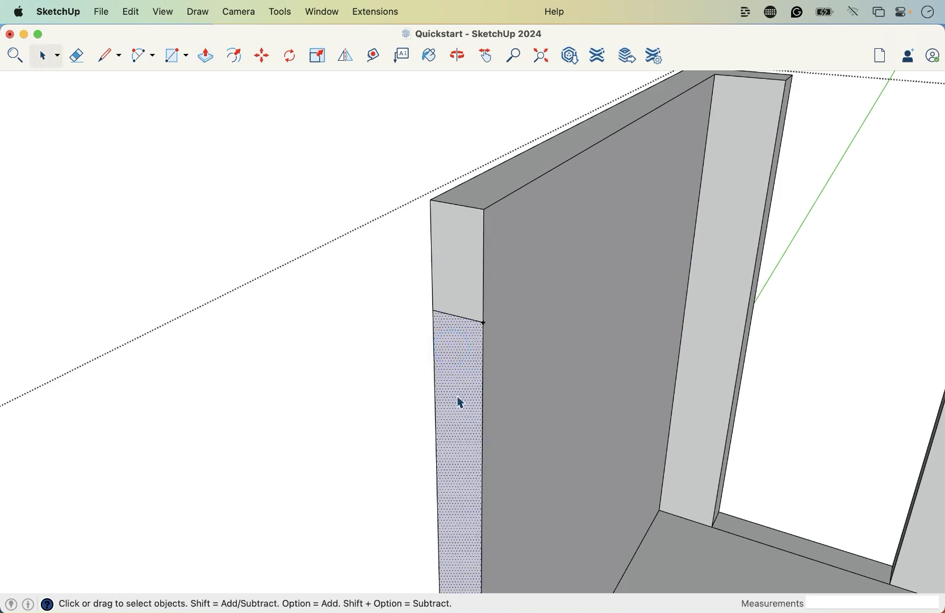
key(p)
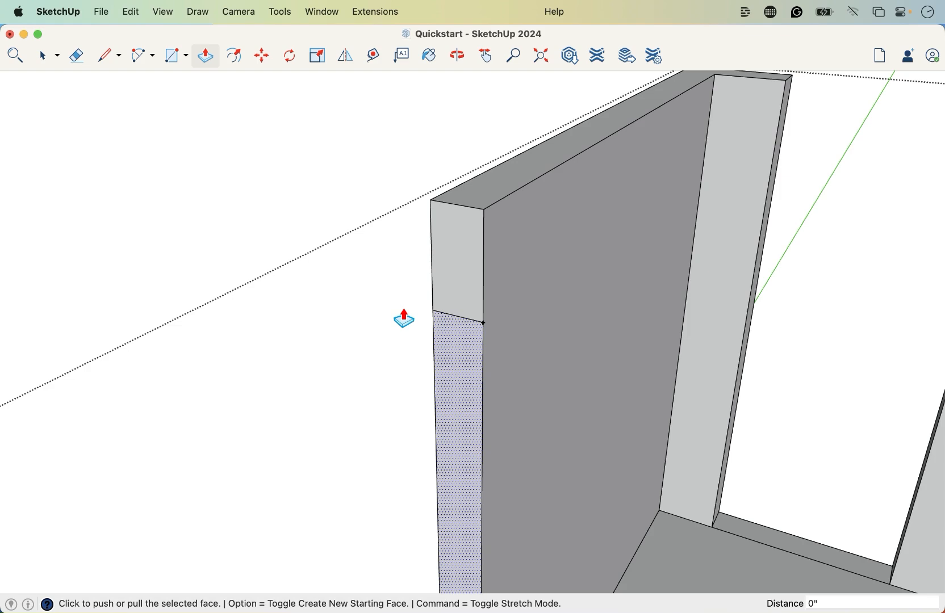
key(Escape)
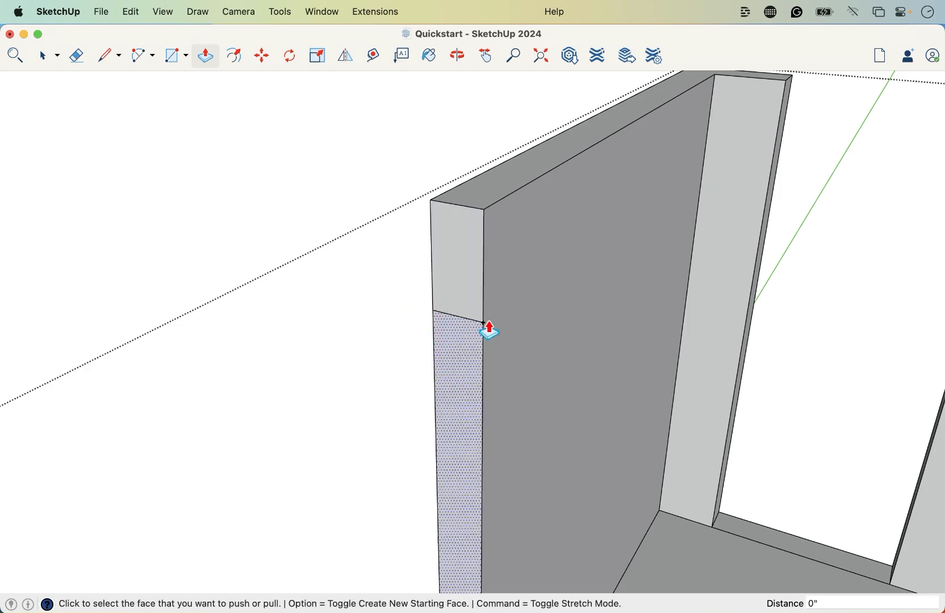
Step: Try to thicken the wall by about 3 15/16" by preselecting its inner face and starting Push/Pull from the end face
key(space)
click(518, 324)
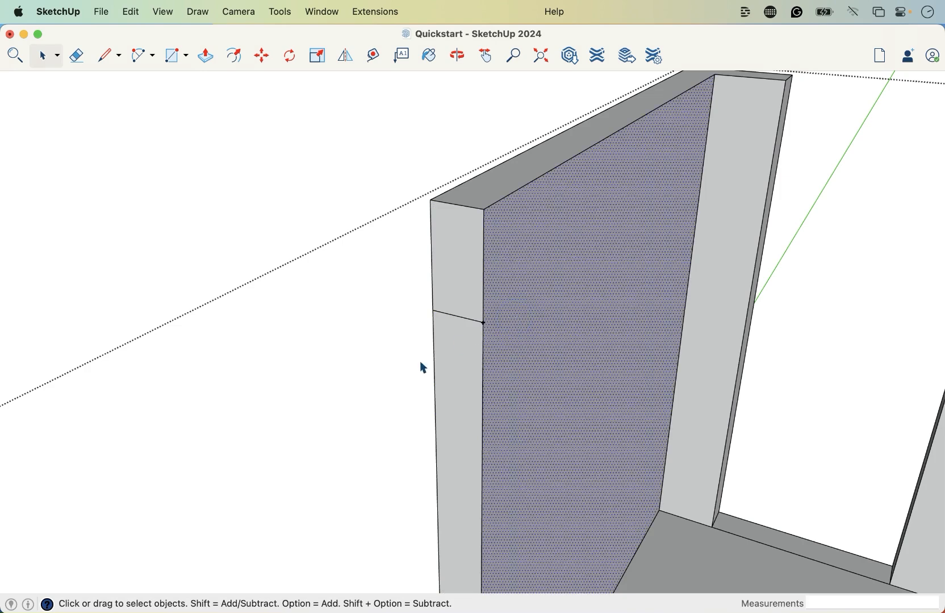
key(p)
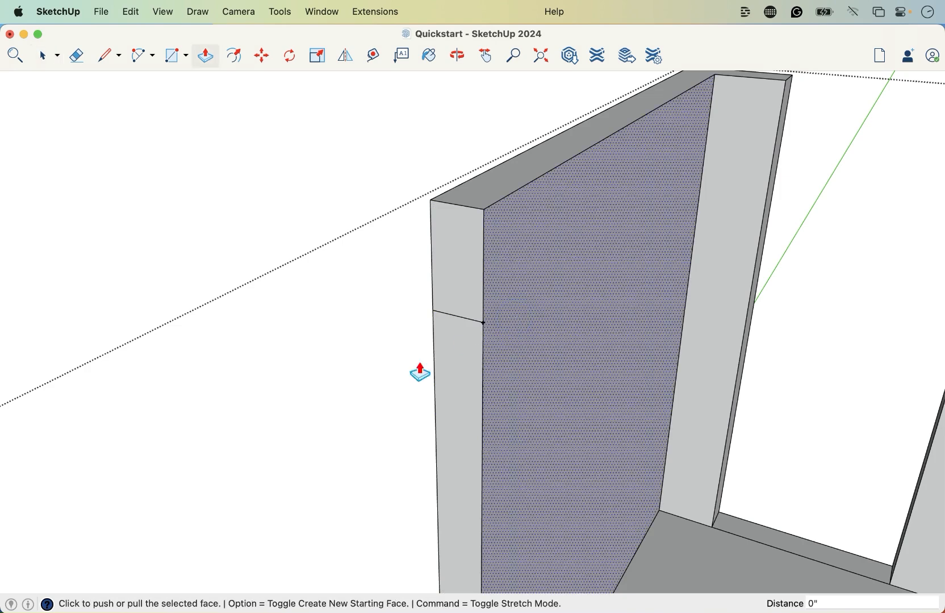
click(443, 266)
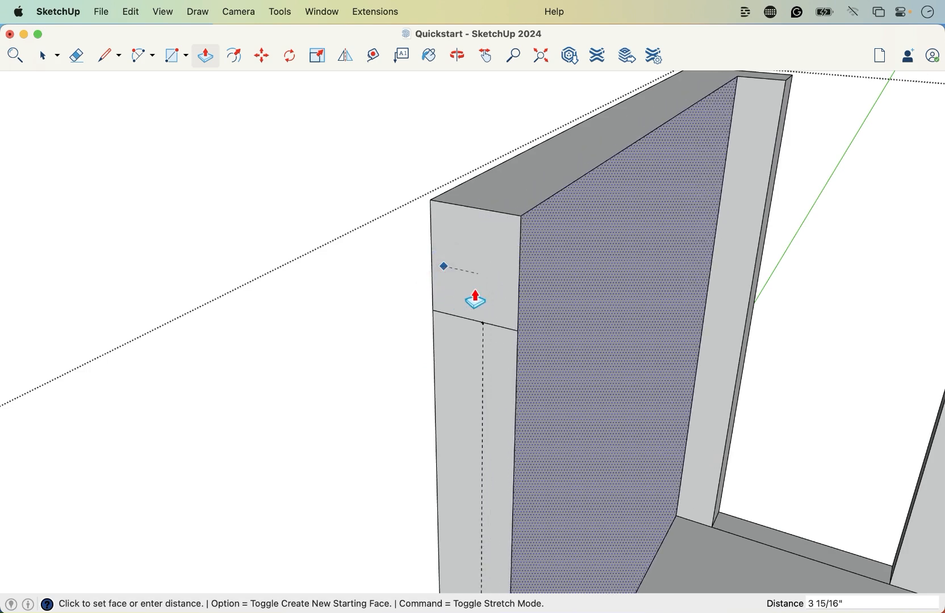
key(Escape)
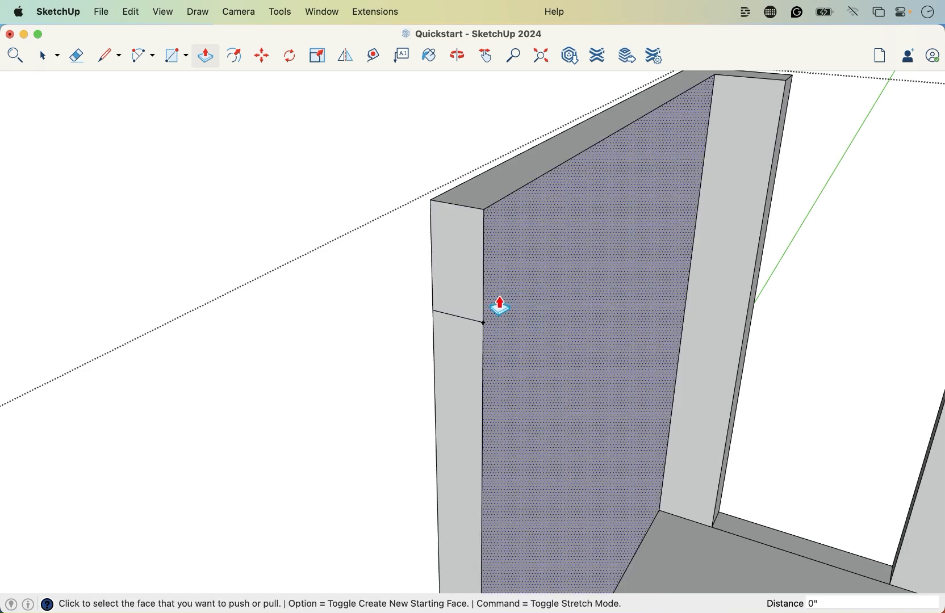
key(space)
click(502, 301)
key(p)
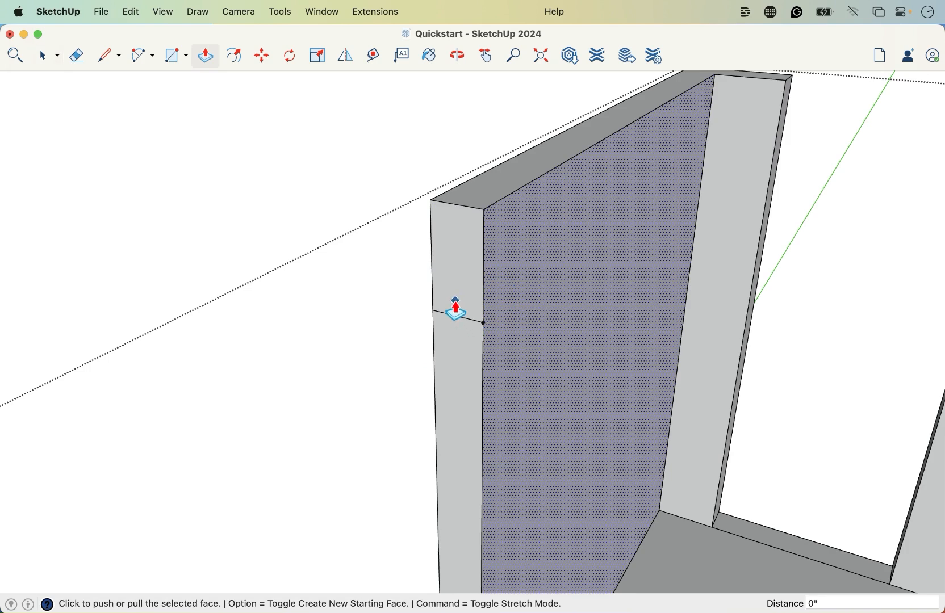
key(Escape)
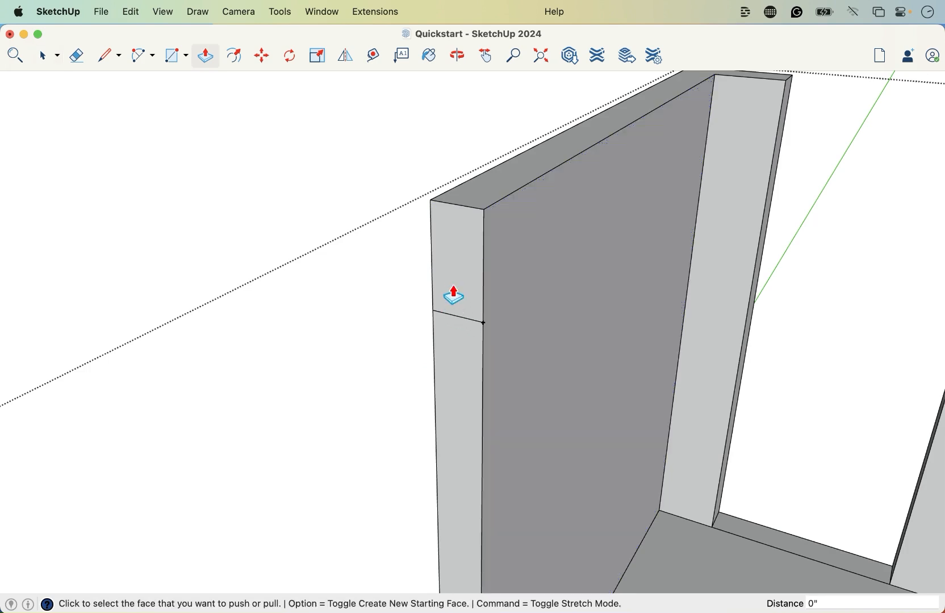
Step: Push/Pull the upper part of the wall end face 5' 11" across the opening to the corner of the opposite wall end
click(455, 231)
middle_drag(454, 234, 409, 337)
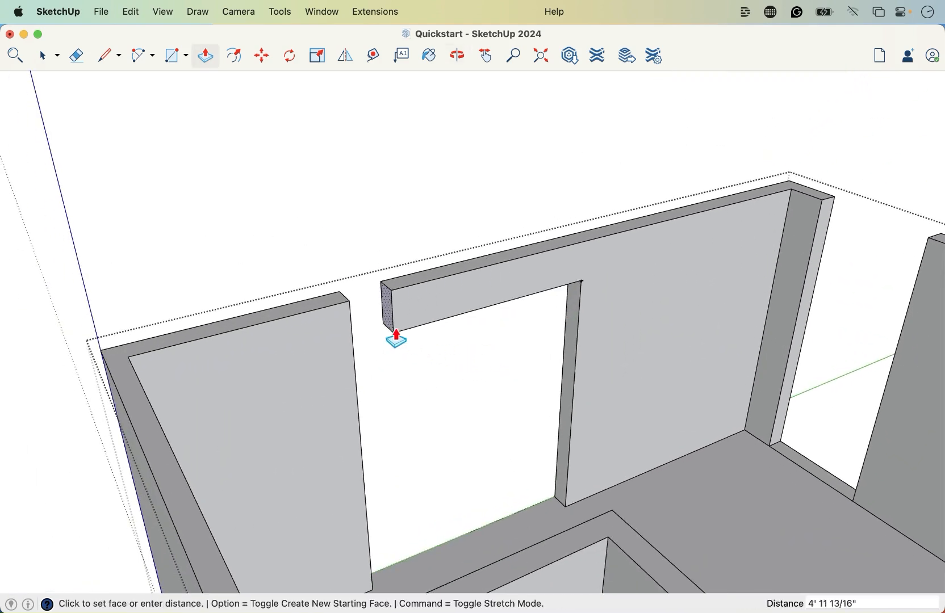
scroll(351, 317, up, 3)
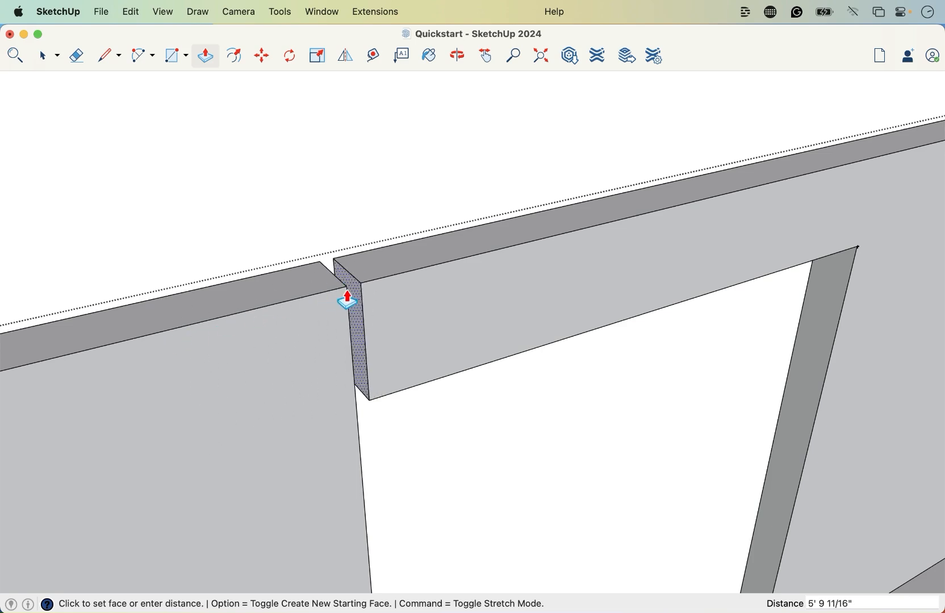
scroll(347, 296, up, 3)
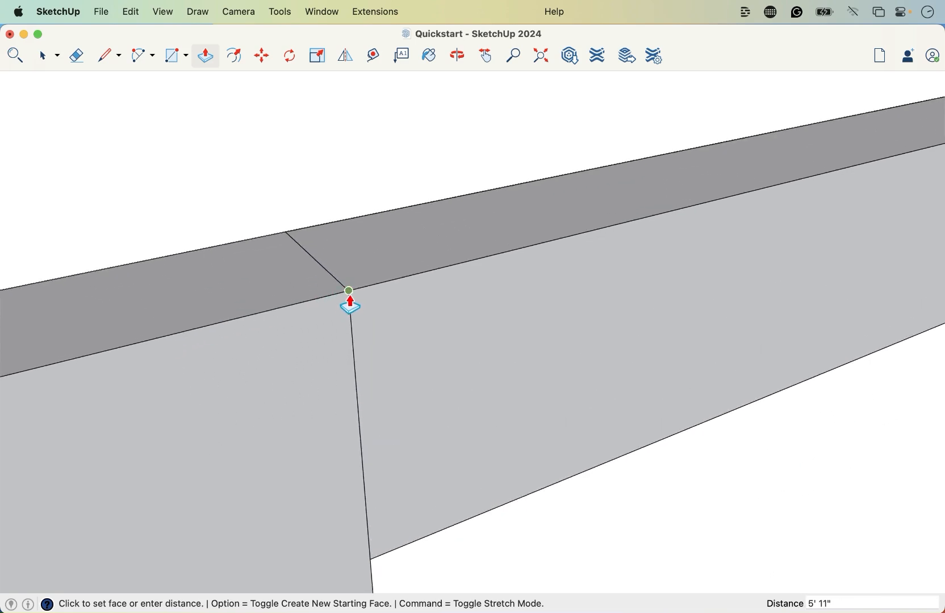
click(350, 300)
scroll(350, 301, down, 5)
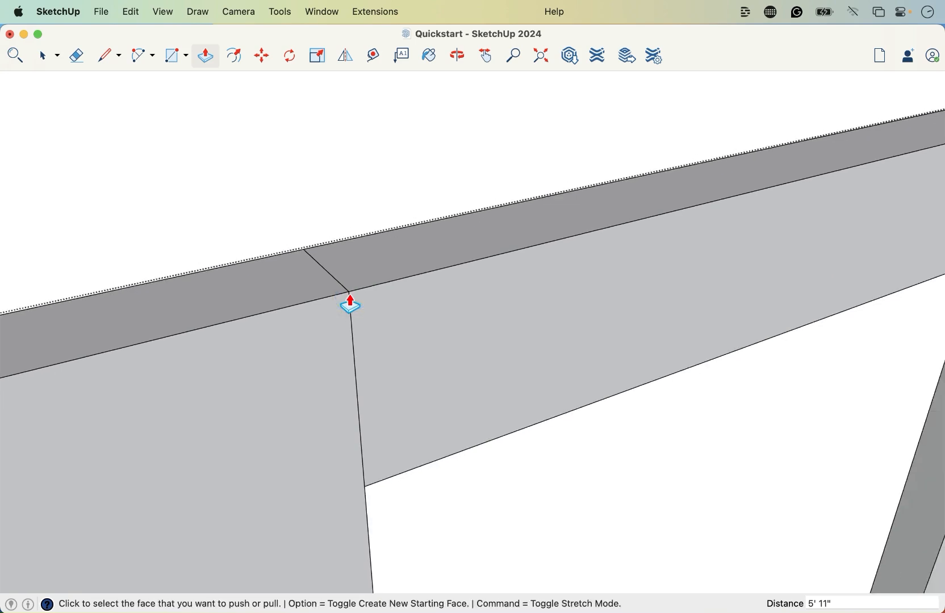
key(space)
Step: Draw a 6" line across the end face of the short wall at the room corner, aligned with the first header's lower corner
middle_drag(481, 370, 376, 435)
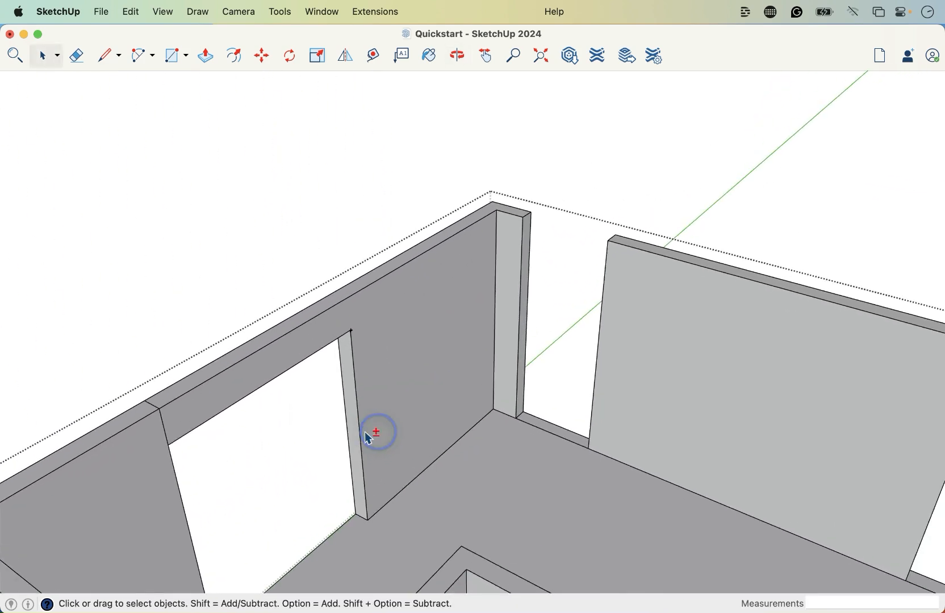
middle_drag(560, 314, 484, 307)
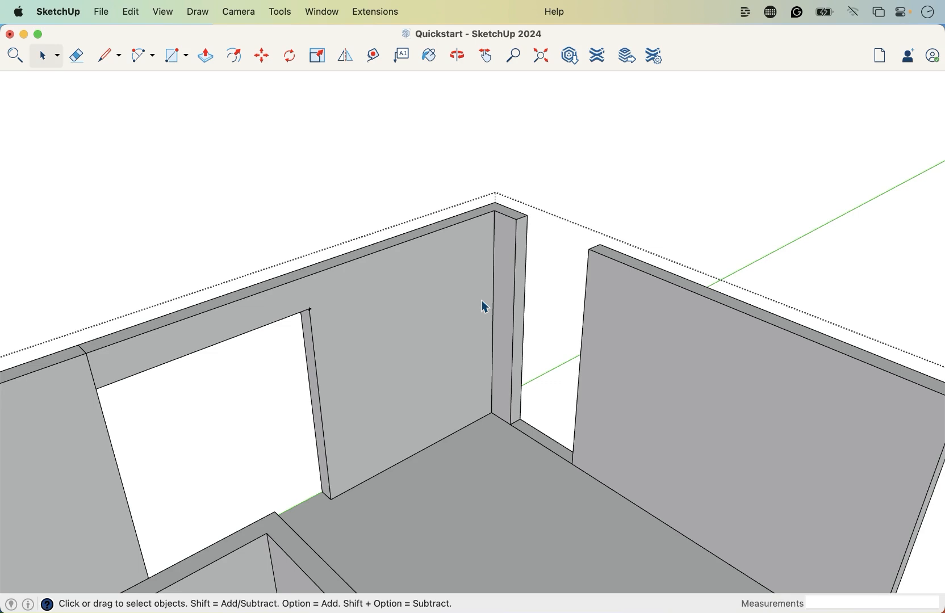
key(l)
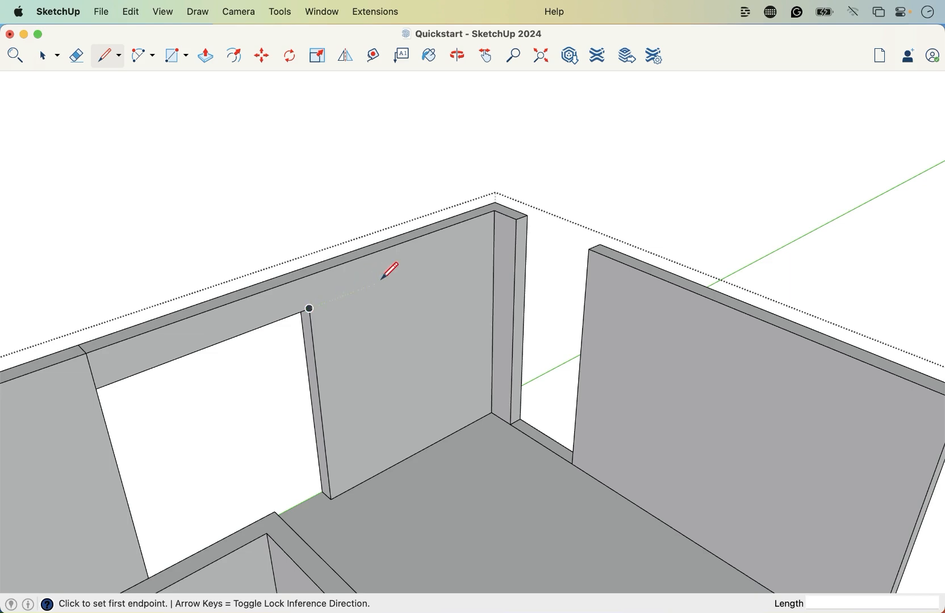
scroll(382, 279, up, 3)
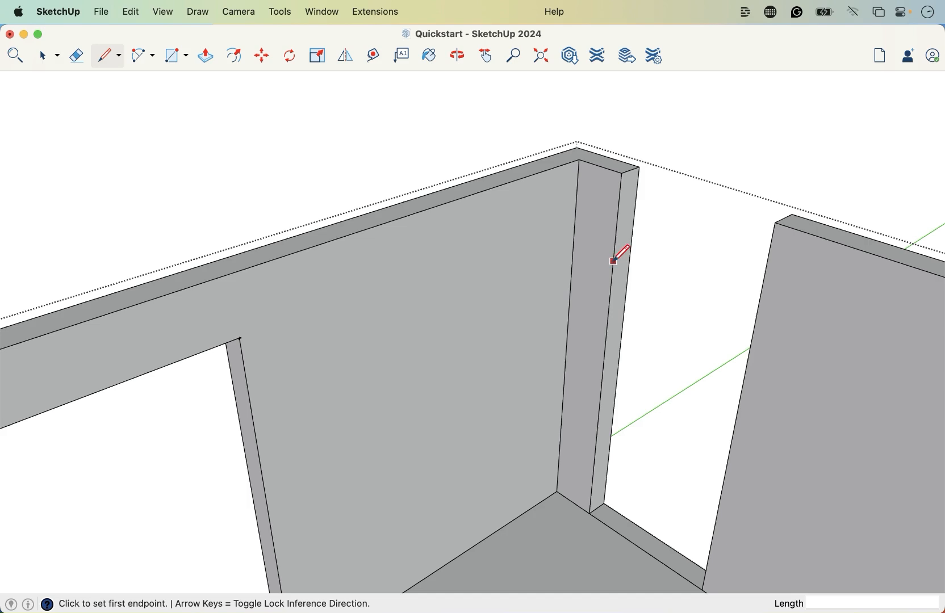
click(617, 226)
scroll(616, 226, up, 2)
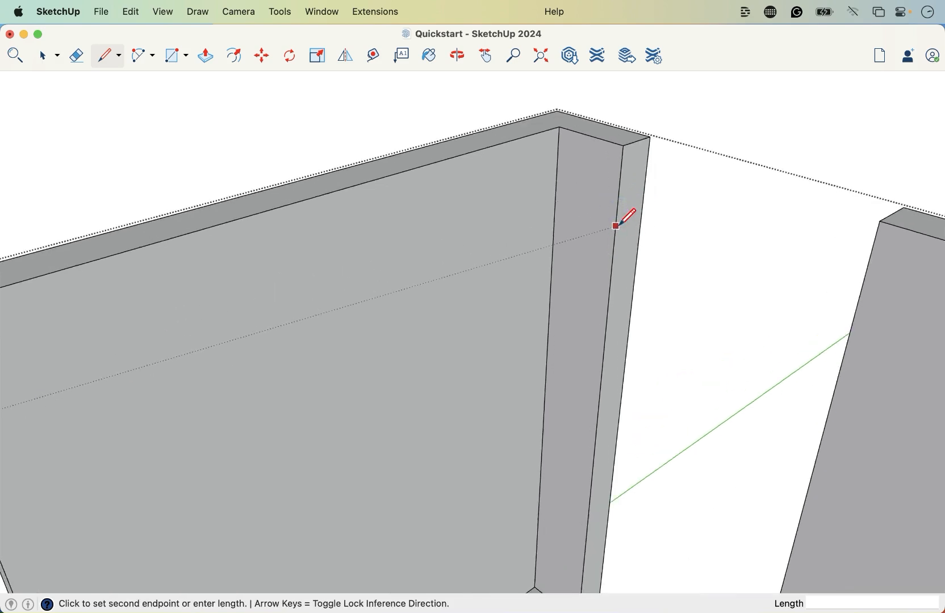
scroll(616, 226, up, 1)
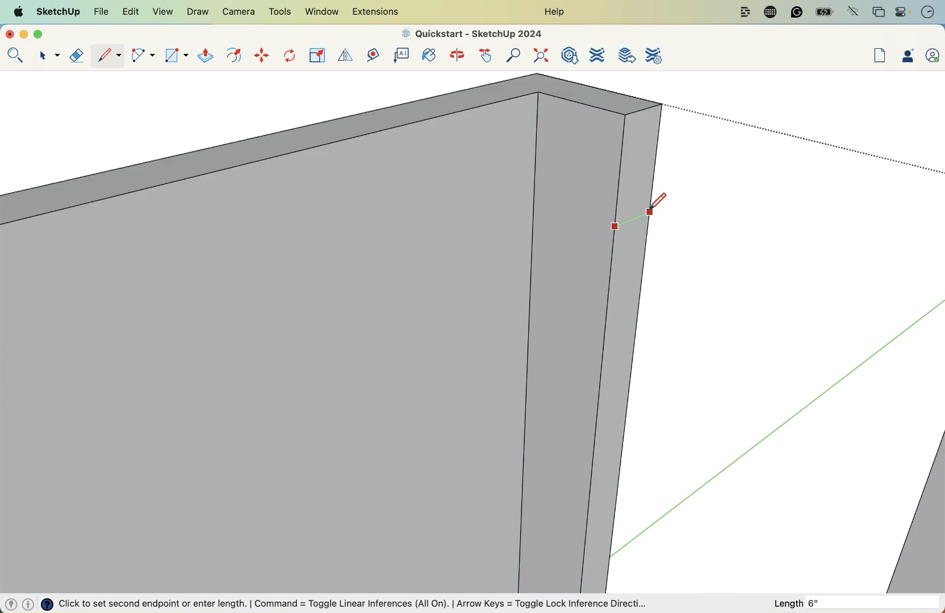
scroll(651, 213, up, 3)
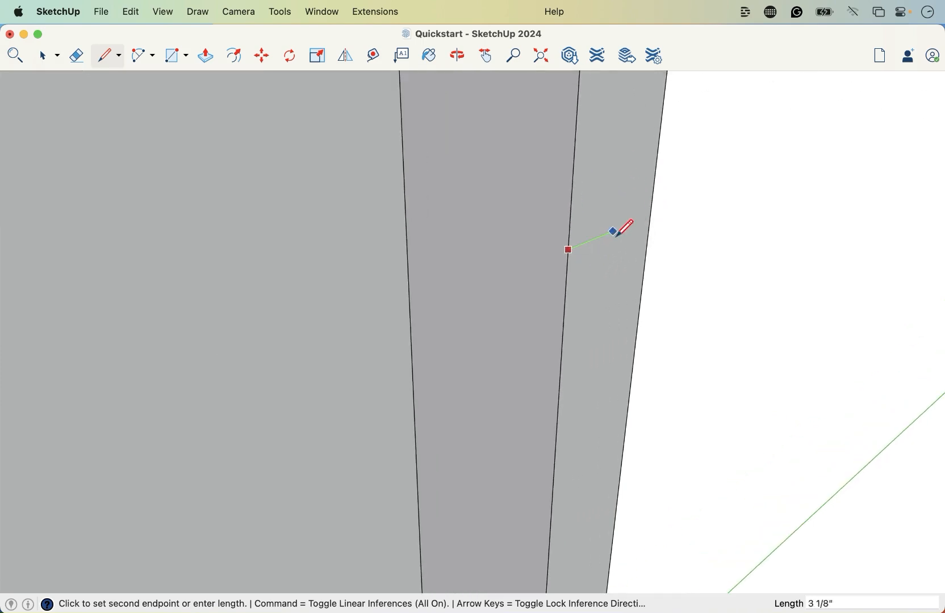
click(650, 215)
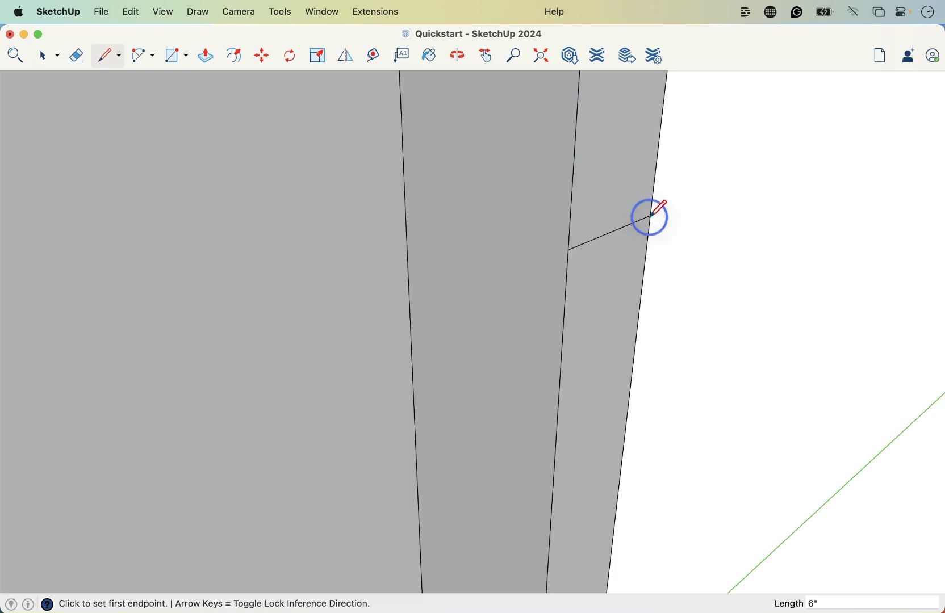
Step: Push/Pull the upper part of the corner wall's end face 3' across the narrow opening to the adjacent wall's corner
scroll(555, 306, down, 5)
middle_drag(511, 331, 375, 318)
scroll(558, 278, down, 2)
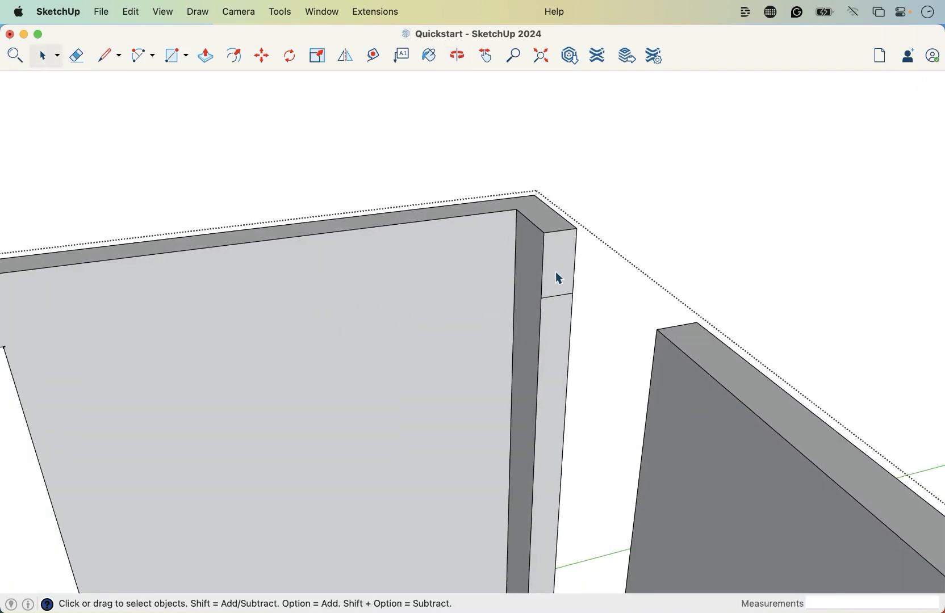
key(p)
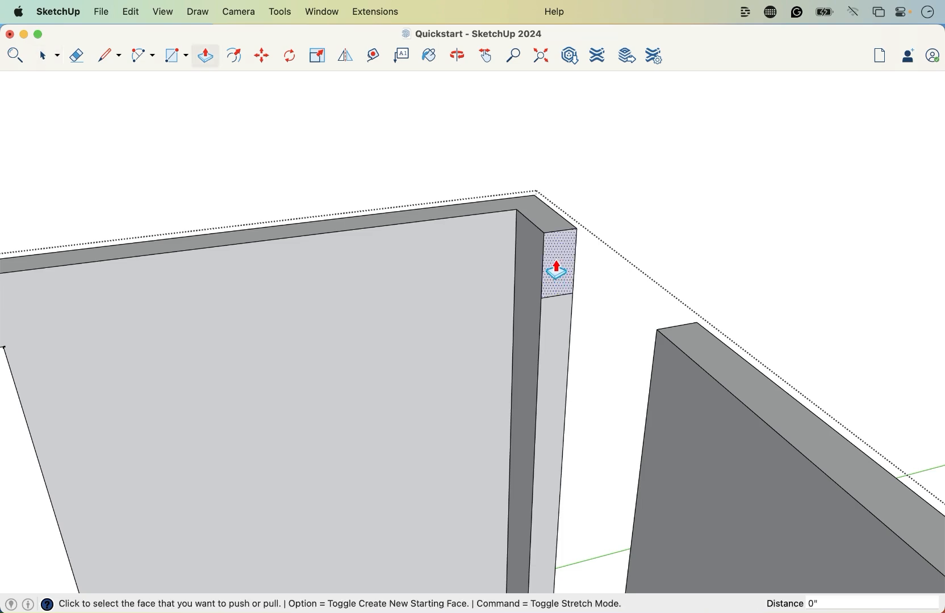
click(556, 269)
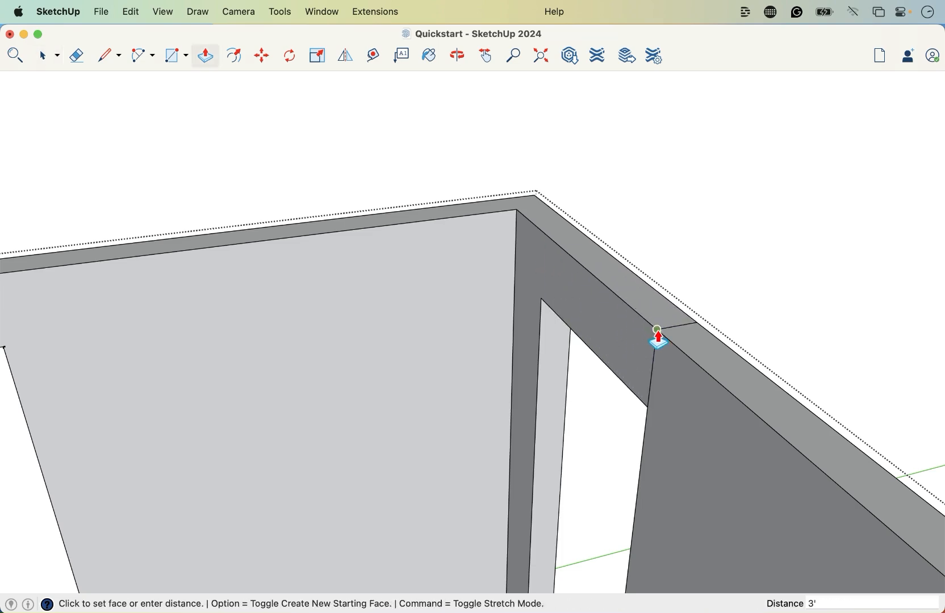
click(657, 338)
click(652, 334)
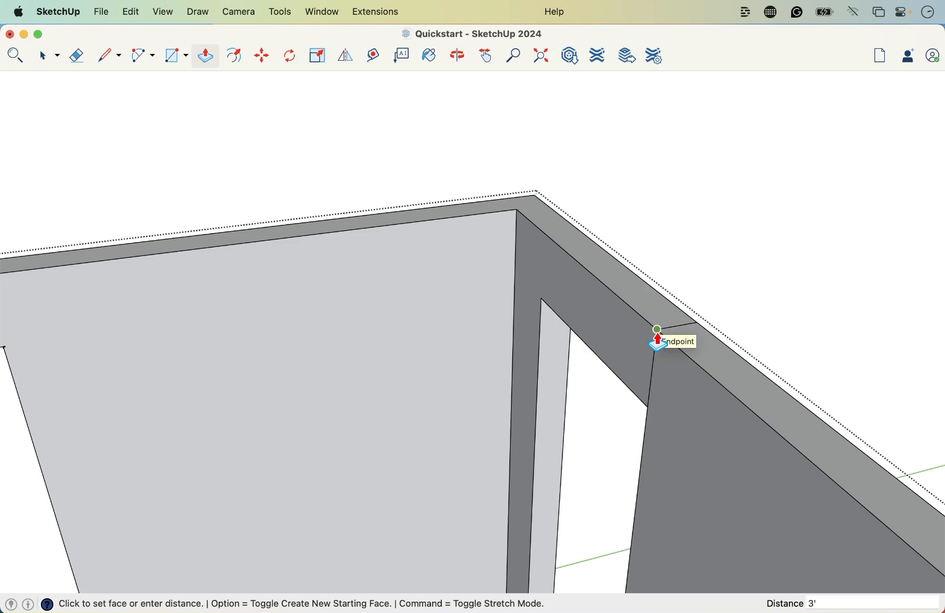
click(657, 337)
scroll(525, 186, down, 5)
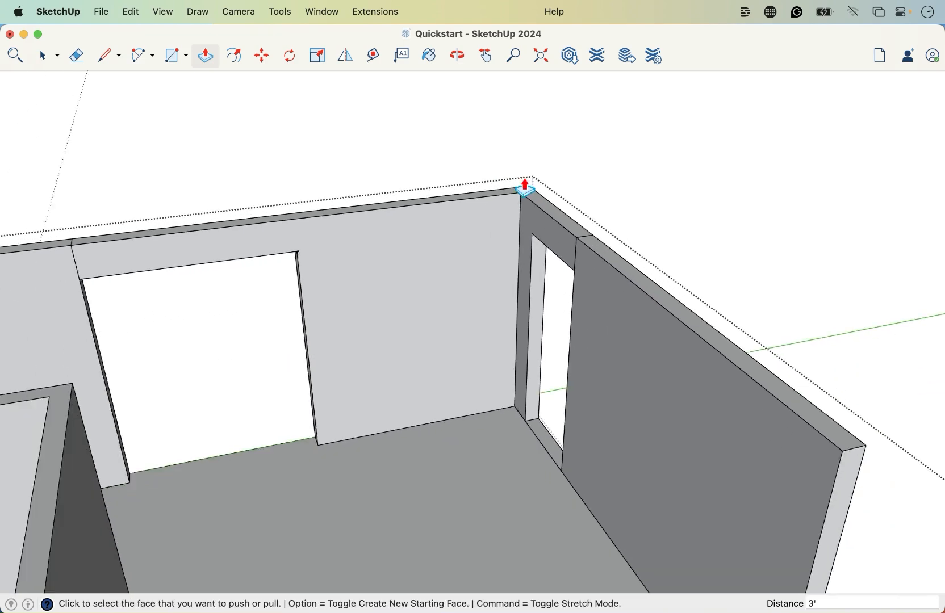
Step: Draw a 6" line across the far end face of the long wall, aligned with the narrow opening's header height
middle_drag(524, 257, 475, 322)
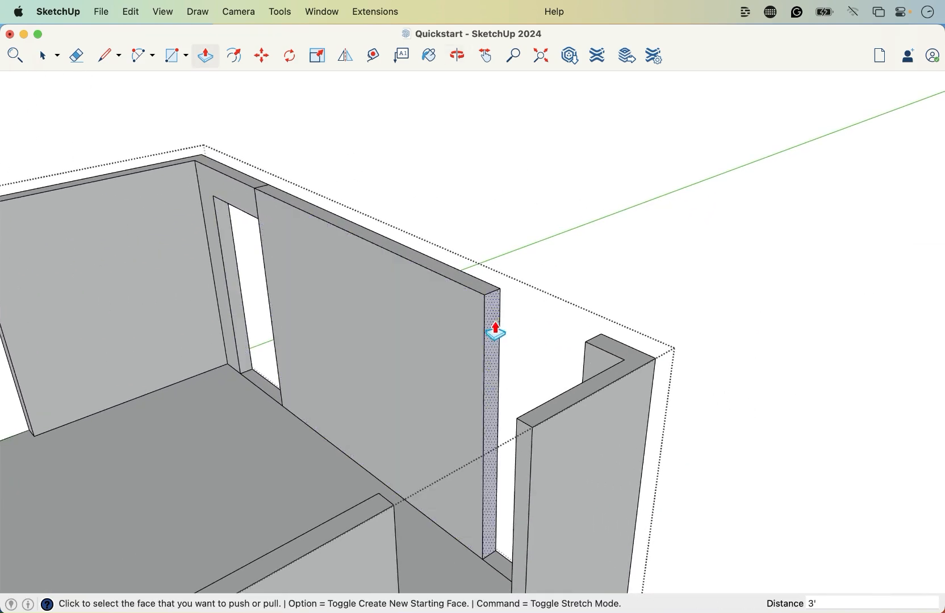
key(l)
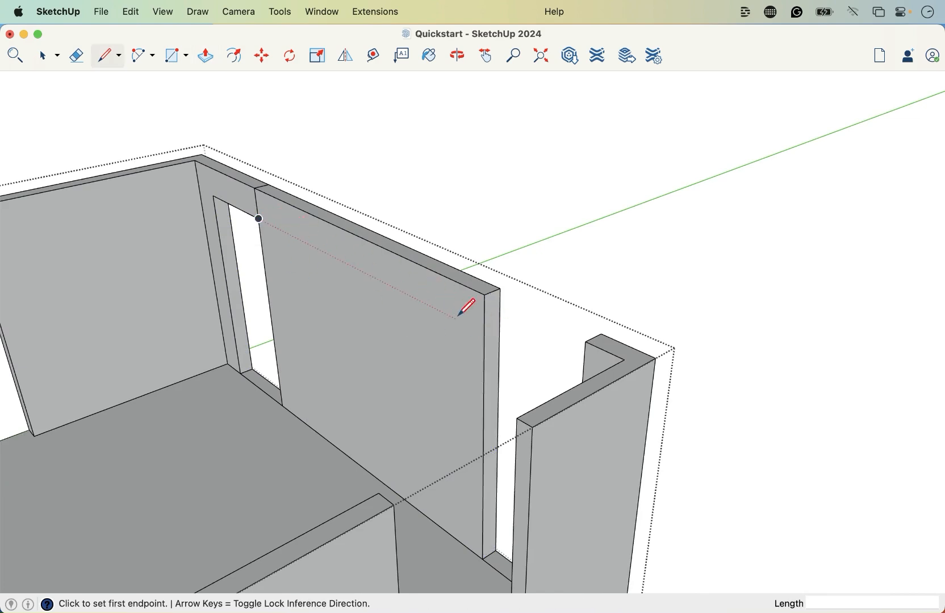
scroll(487, 328, up, 3)
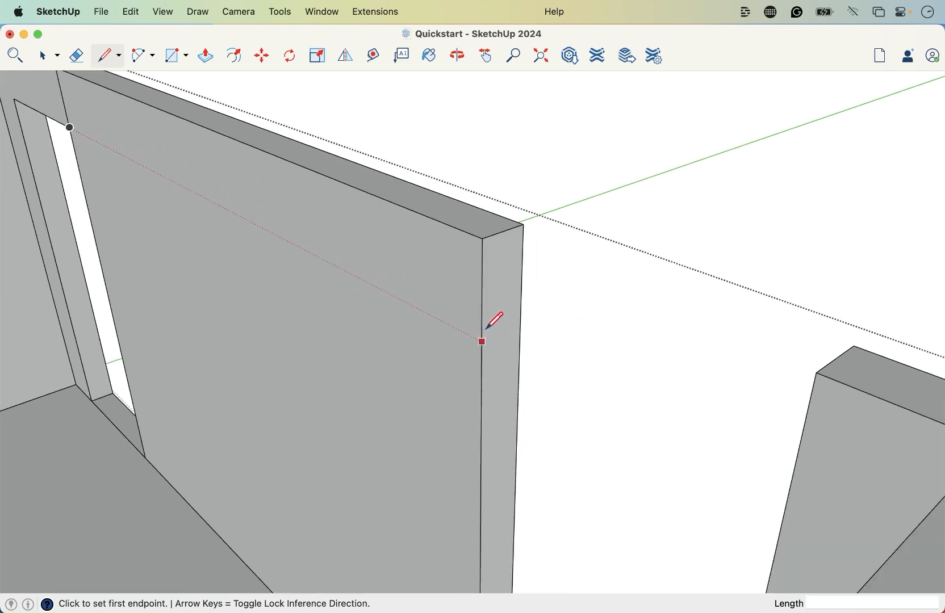
click(483, 342)
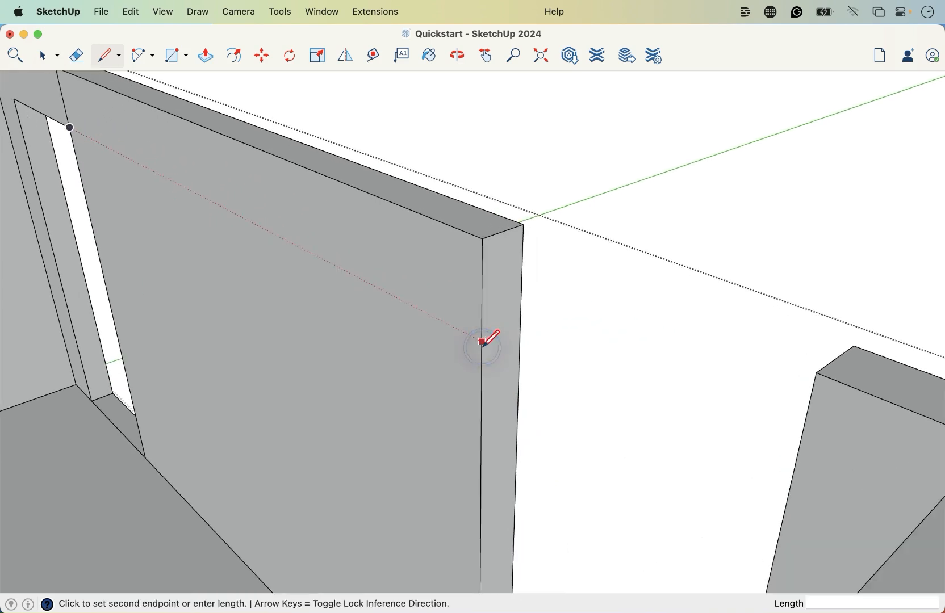
click(520, 324)
scroll(549, 347, down, 5)
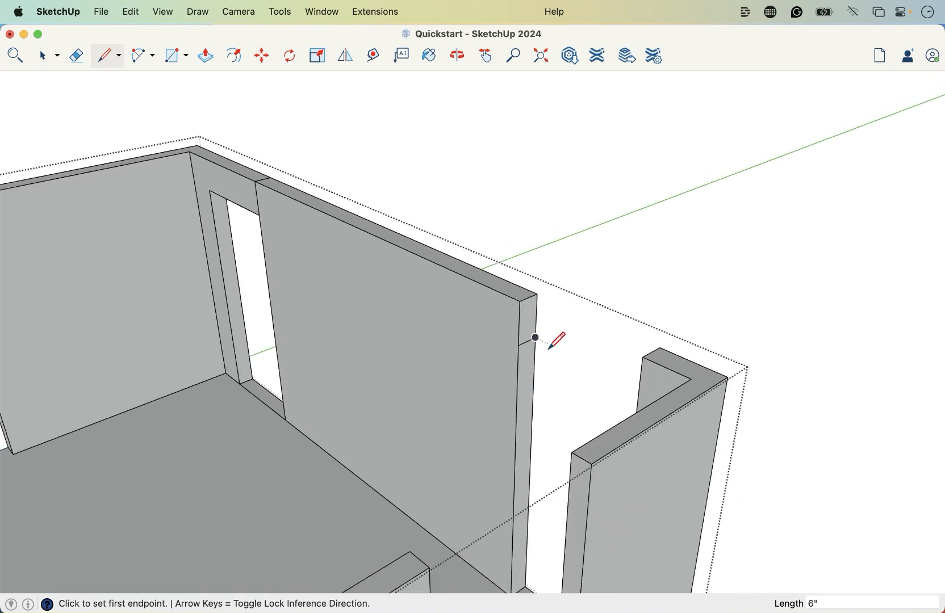
Step: Push/Pull the upper part of the long wall's end face across the second opening to meet the opposite wall
scroll(538, 341, up, 2)
key(p)
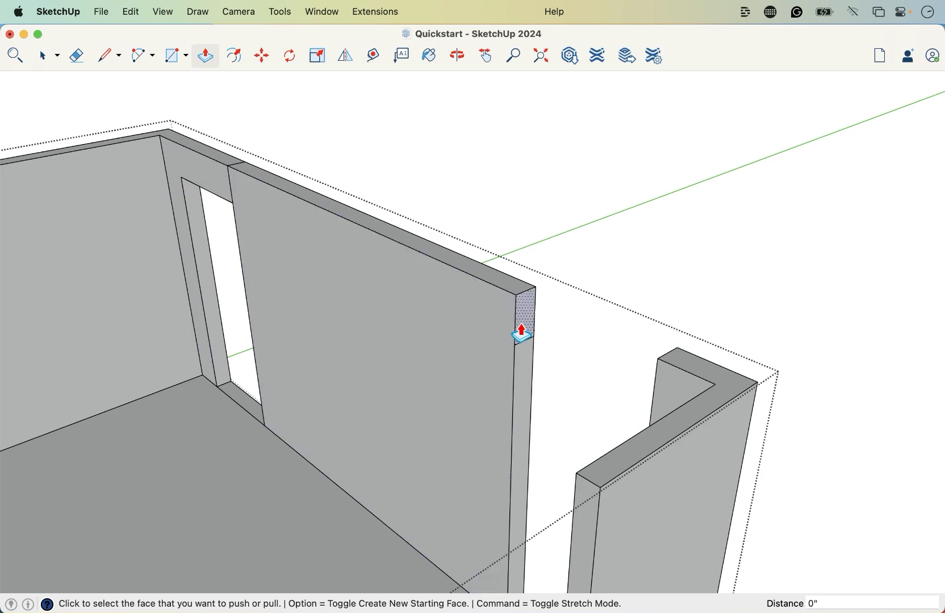
scroll(528, 332, down, 3)
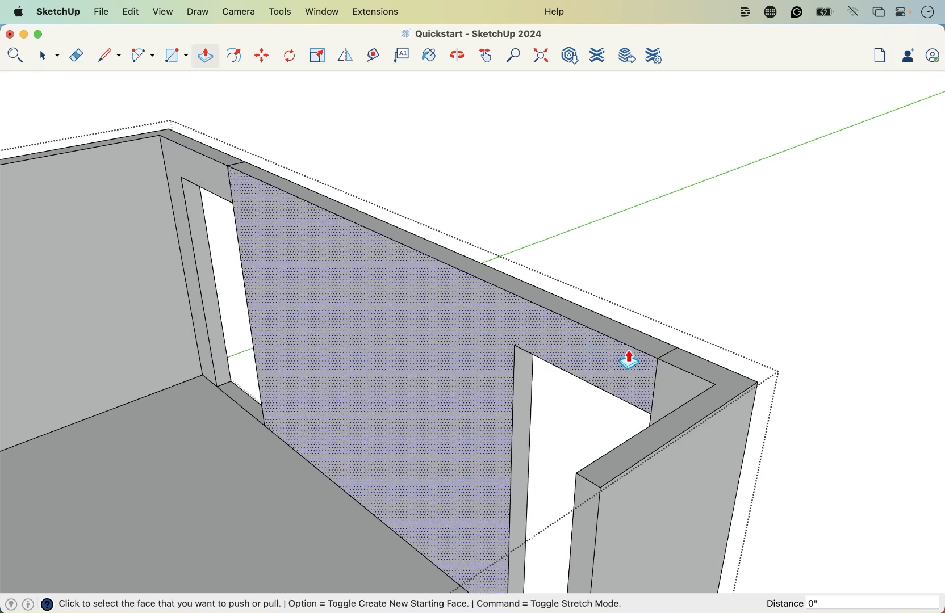
scroll(628, 359, up, 2)
key(space)
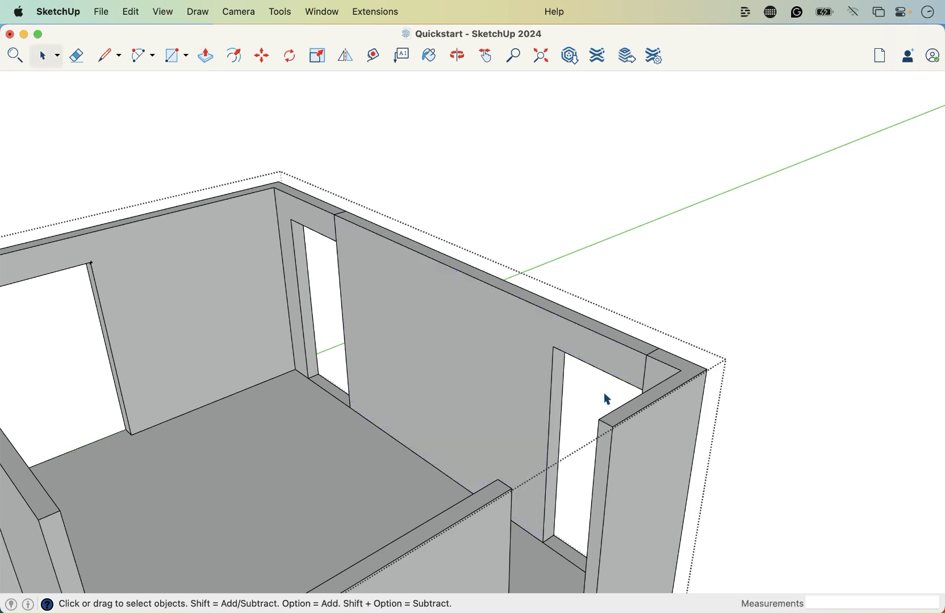
Step: Draw a 4 1/2" line across the end face of the thinner wall beside the second opening, aligned with that opening's header corner
middle_drag(396, 358, 701, 365)
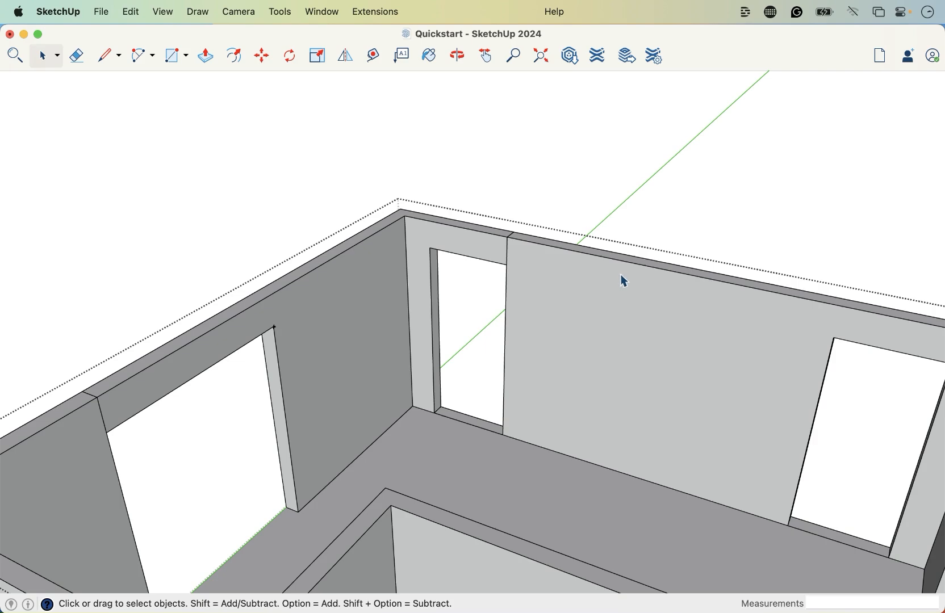
middle_drag(486, 259, 409, 292)
middle_drag(624, 431, 550, 363)
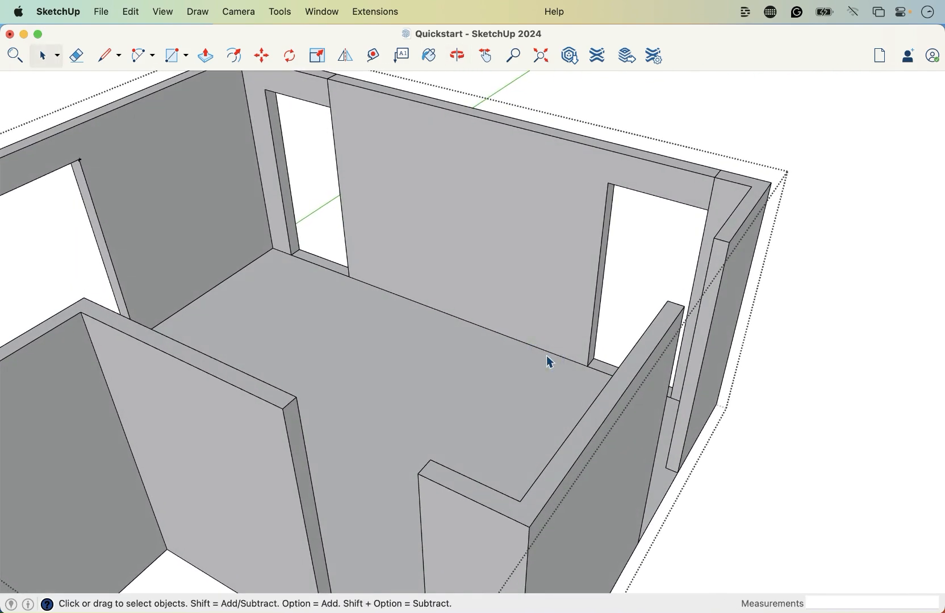
key(l)
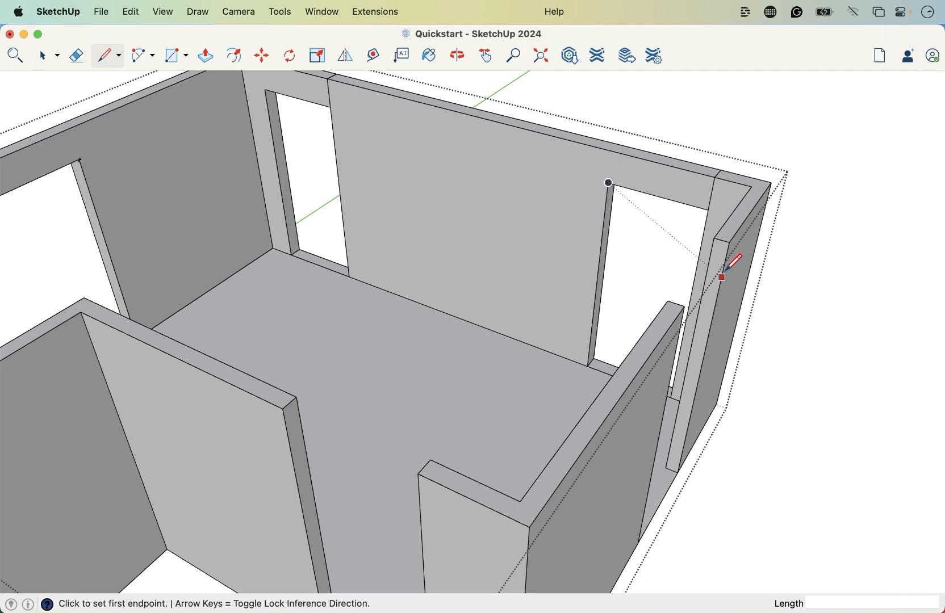
scroll(724, 272, up, 5)
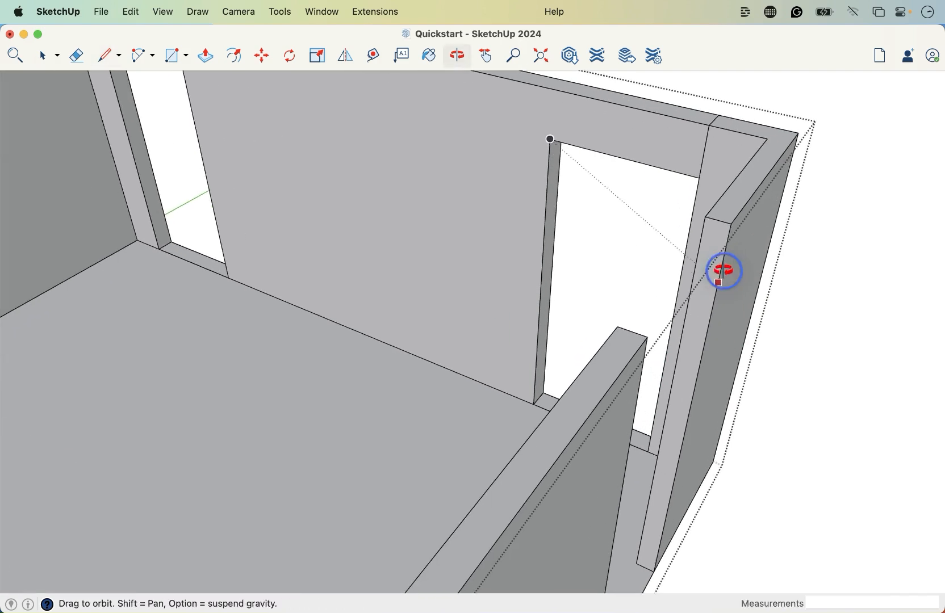
middle_drag(724, 272, 694, 273)
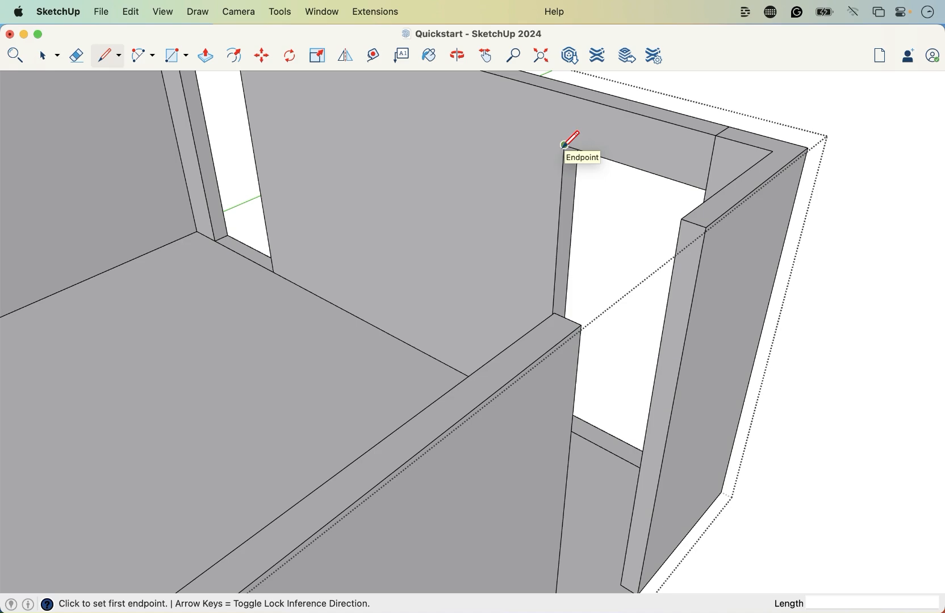
click(695, 289)
click(672, 282)
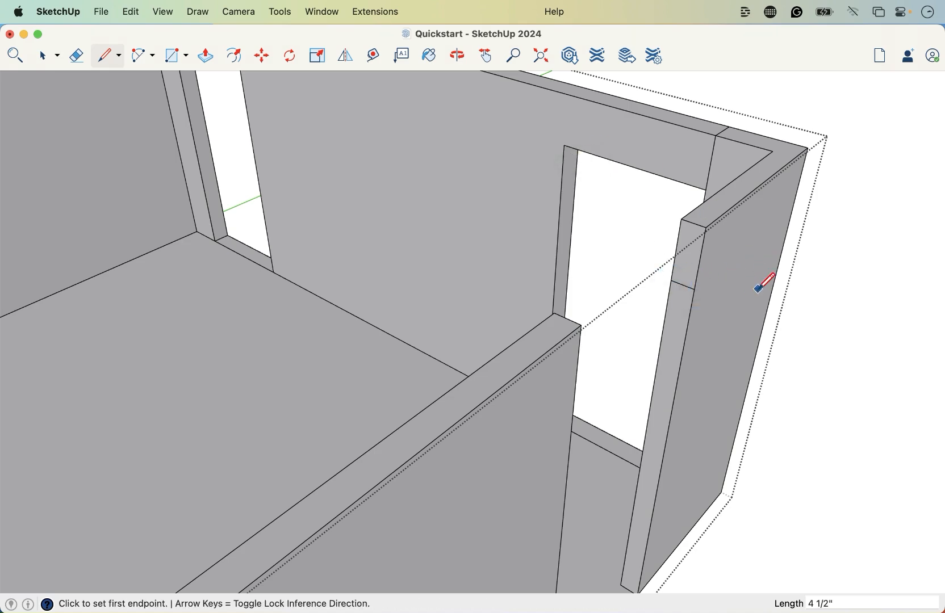
Step: Draw a 4 1/2" line across the end face of the short corner wall, aligned with the header mark on the neighbouring wall end
scroll(758, 289, down, 6)
middle_drag(500, 422, 651, 326)
scroll(651, 326, up, 4)
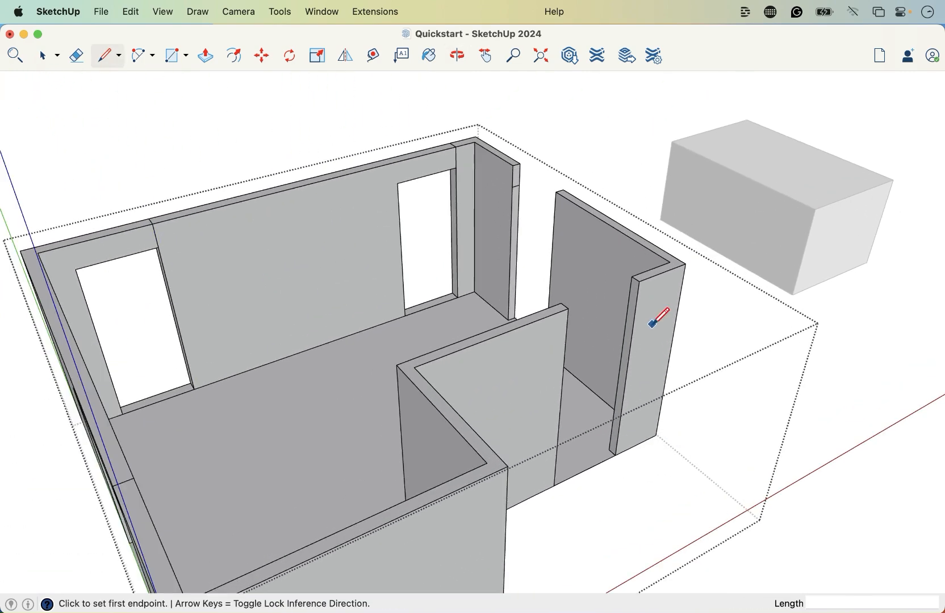
scroll(629, 318, up, 5)
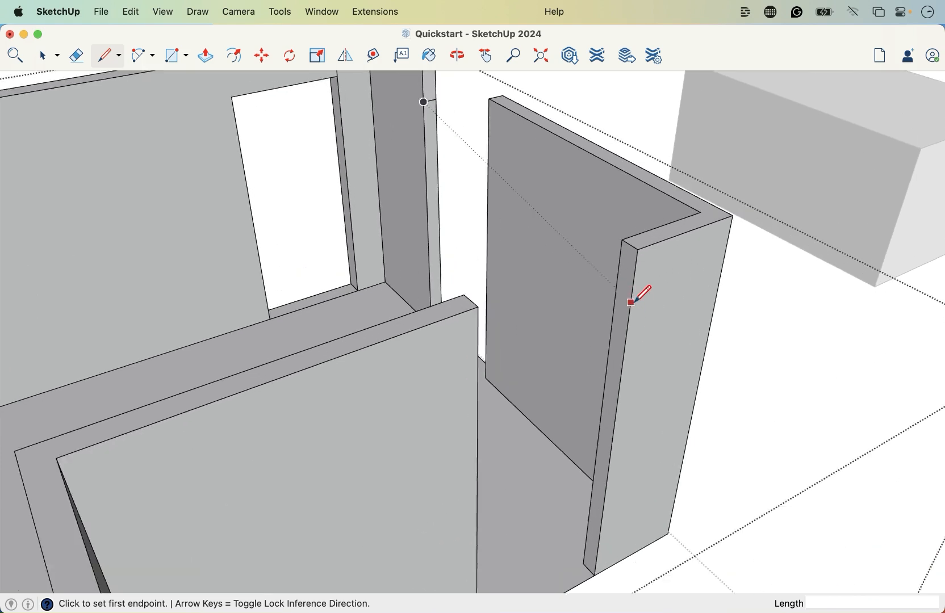
click(630, 302)
click(614, 290)
scroll(639, 318, down, 6)
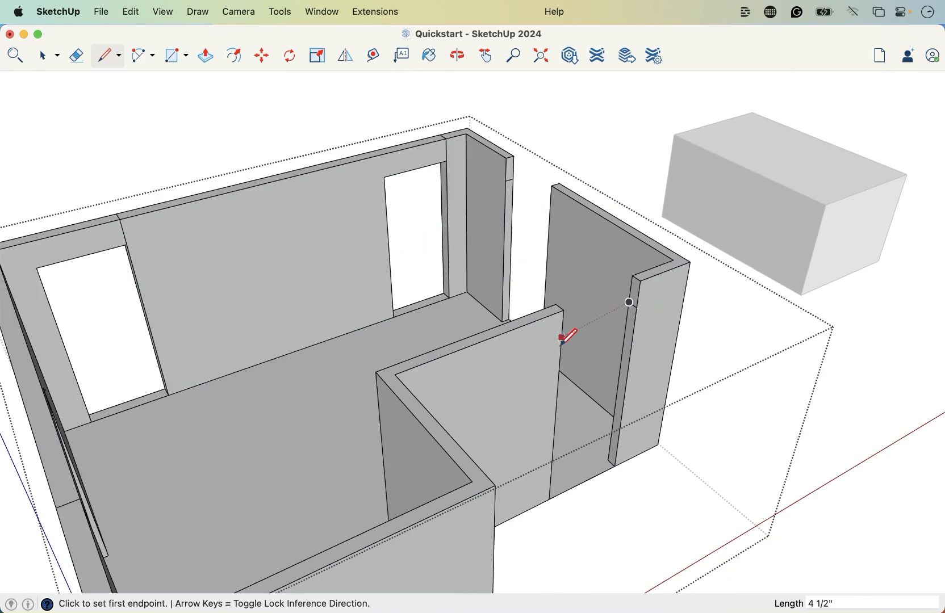
Step: Push/Pull the upper part of the short corner wall's end face 3' across the opening to the opposite wall's corner
key(space)
scroll(632, 301, up, 5)
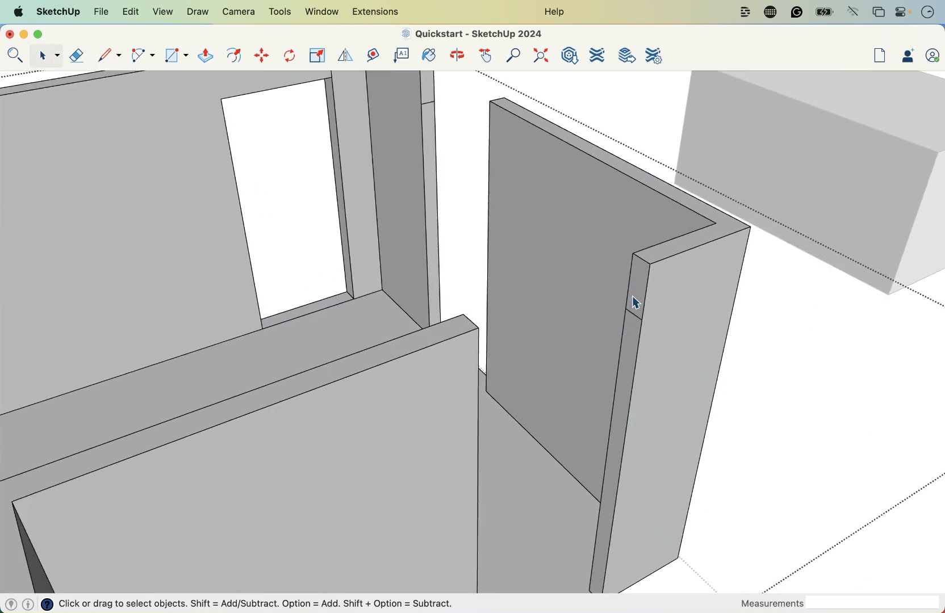
middle_drag(632, 301, 627, 297)
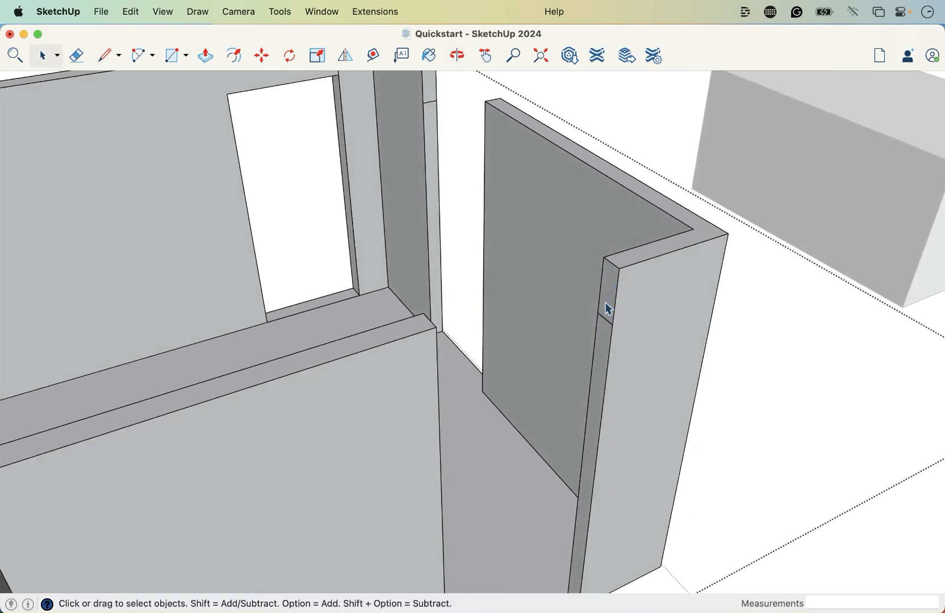
mouse_move(608, 328)
middle_down()
mouse_move(553, 332)
mouse_move(623, 334)
middle_up()
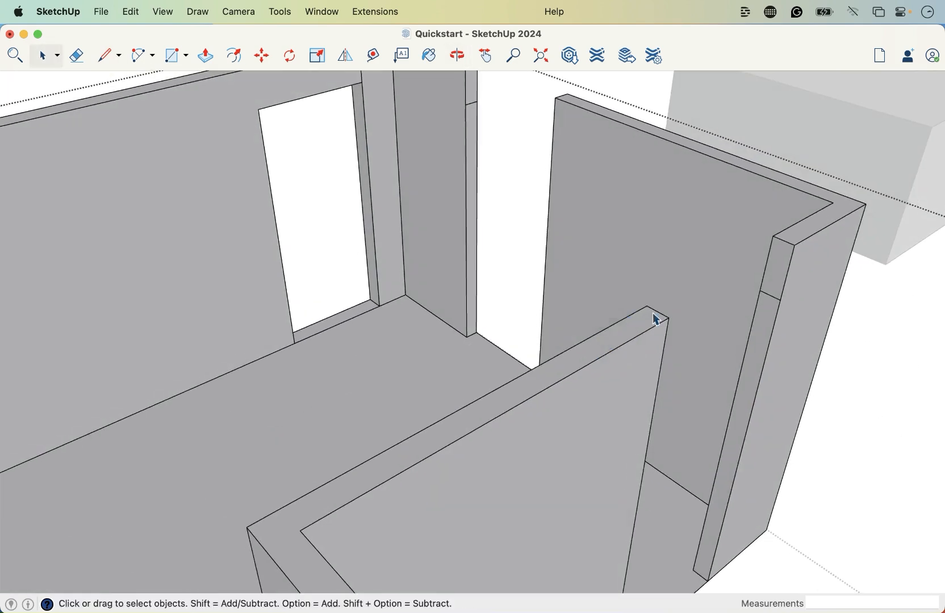
middle_drag(618, 376, 557, 449)
key(p)
click(723, 353)
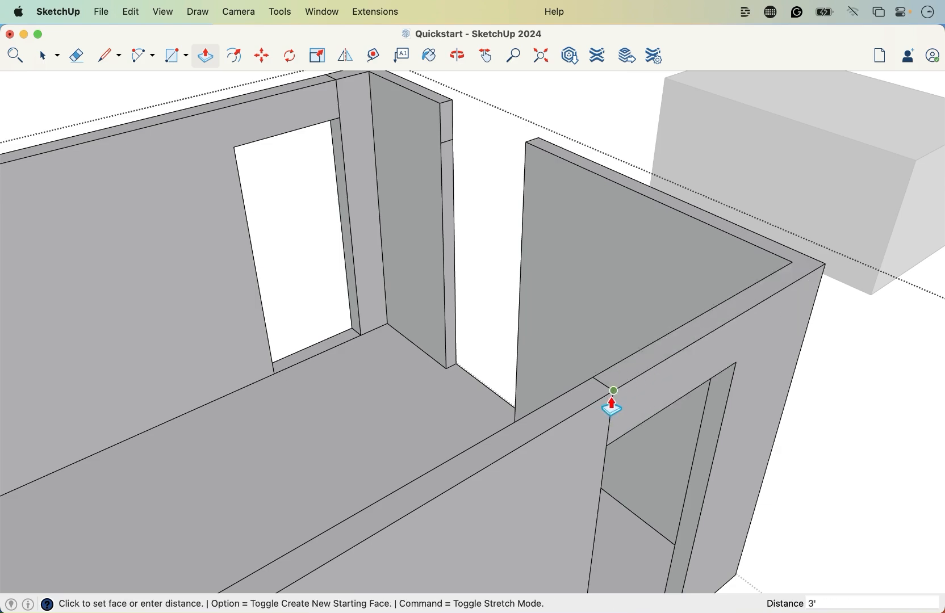
click(613, 404)
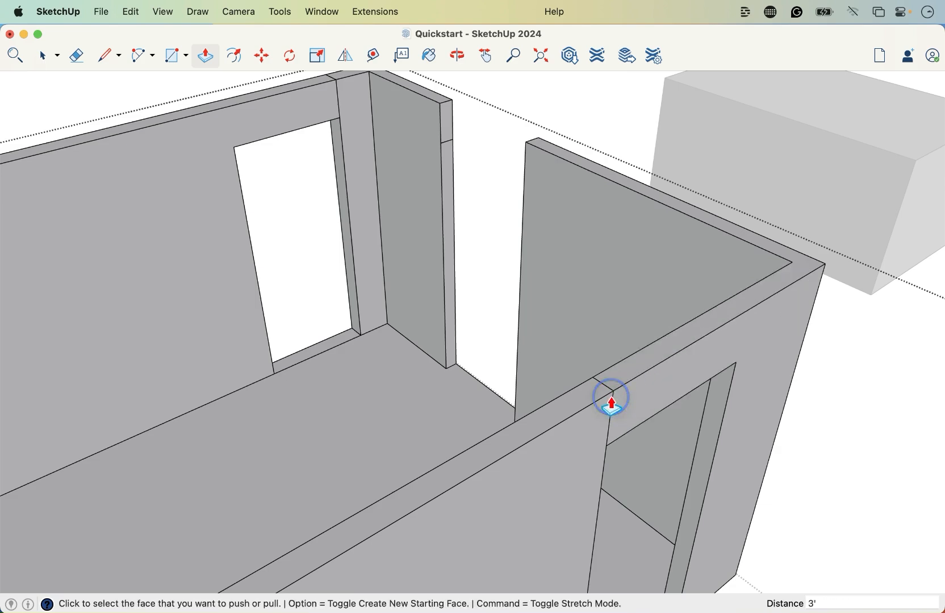
Step: Push/Pull the upper part of the other marked wall end by the same 3' to put a header over the remaining doorway
double_click(449, 131)
scroll(502, 175, down, 3)
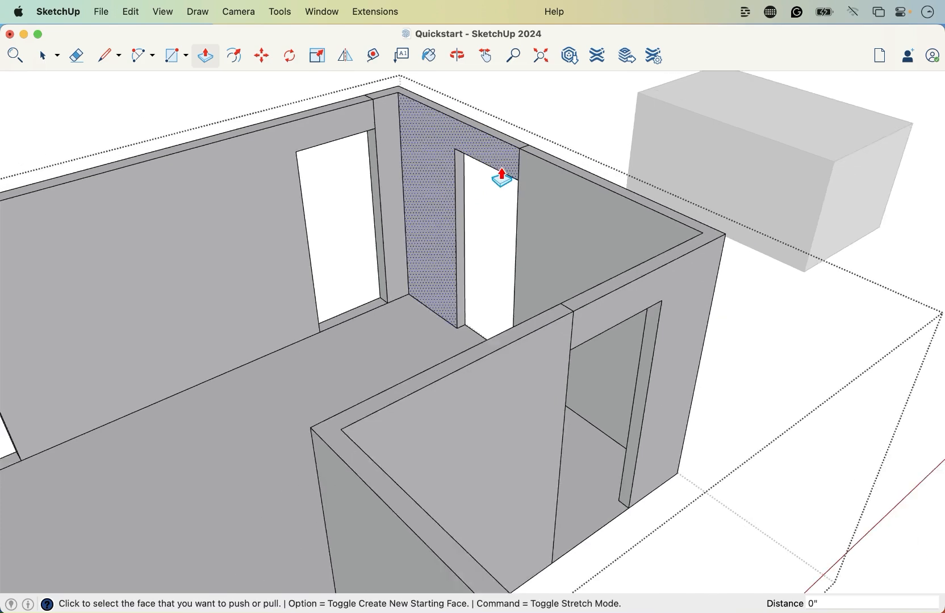
scroll(531, 279, down, 5)
Step: Look over the headers from several sides and examine the two openings in the long wall
key(space)
middle_drag(568, 374, 407, 333)
scroll(406, 332, up, 5)
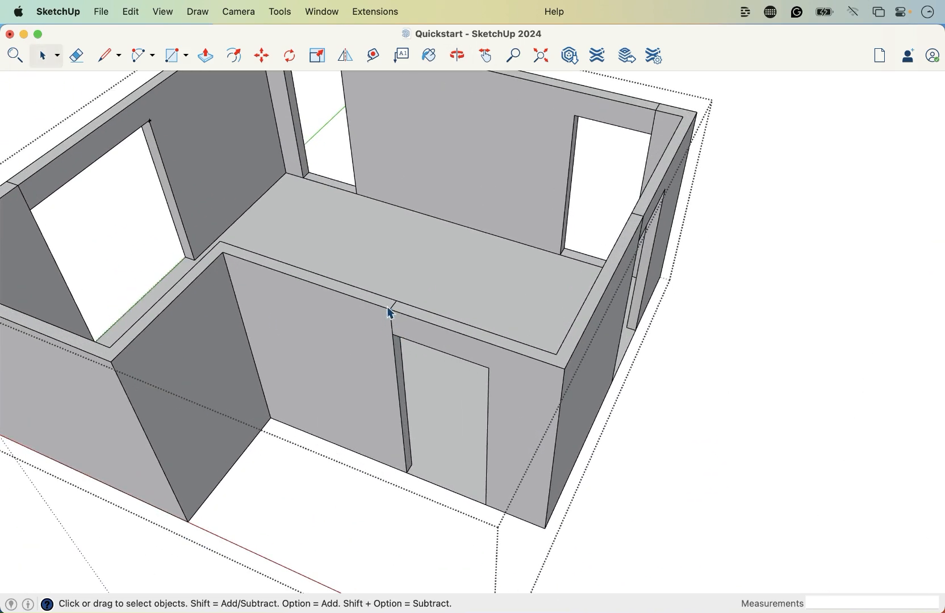
middle_drag(491, 178, 574, 350)
scroll(285, 387, up, 5)
middle_drag(288, 383, 424, 399)
scroll(355, 400, down, 5)
scroll(386, 430, up, 2)
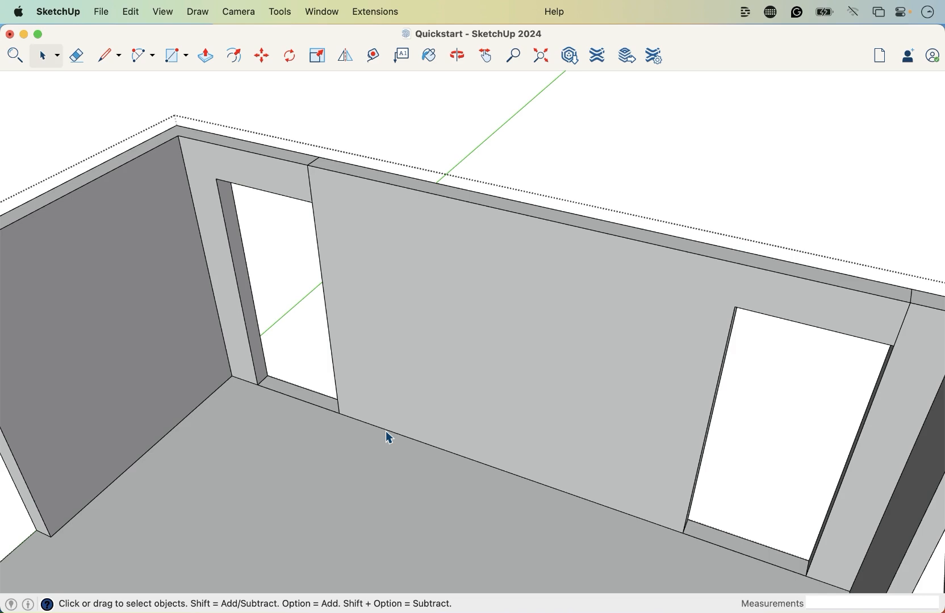
Step: Draw a 1' vertical line up from the inner bottom corner of the long wall's opening beside the room corner
key(l)
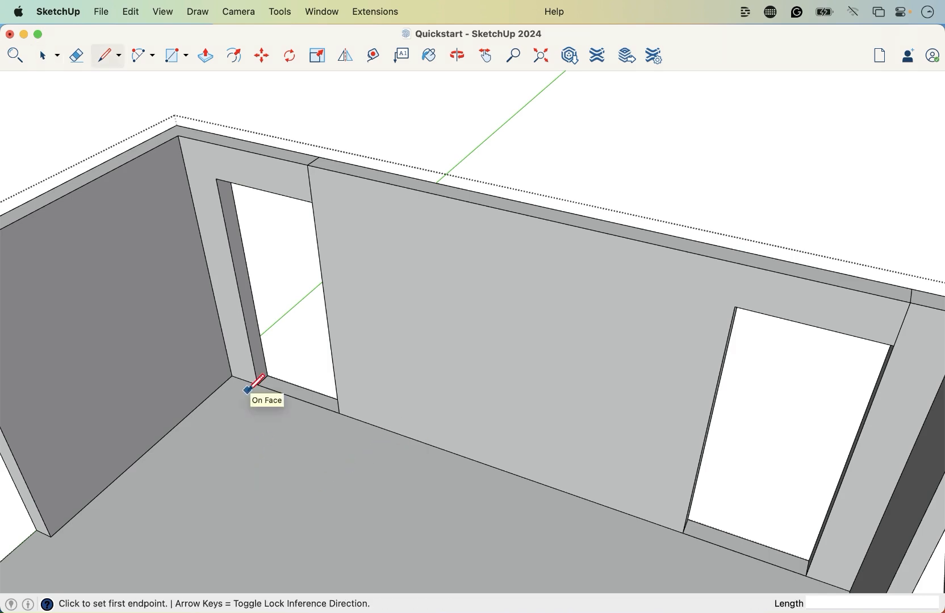
scroll(232, 410, up, 1)
scroll(232, 410, up, 3)
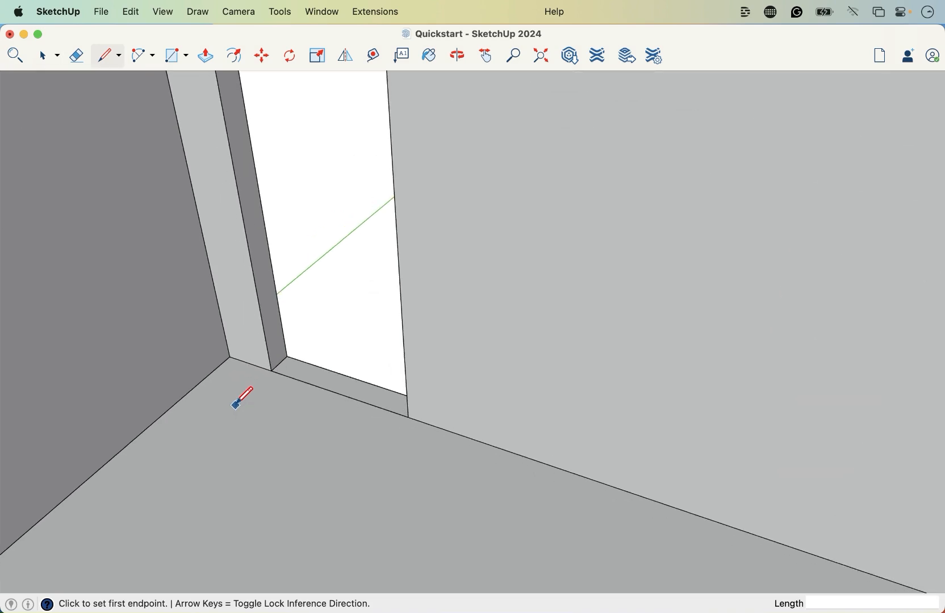
middle_drag(230, 259, 320, 418)
scroll(316, 424, up, 2)
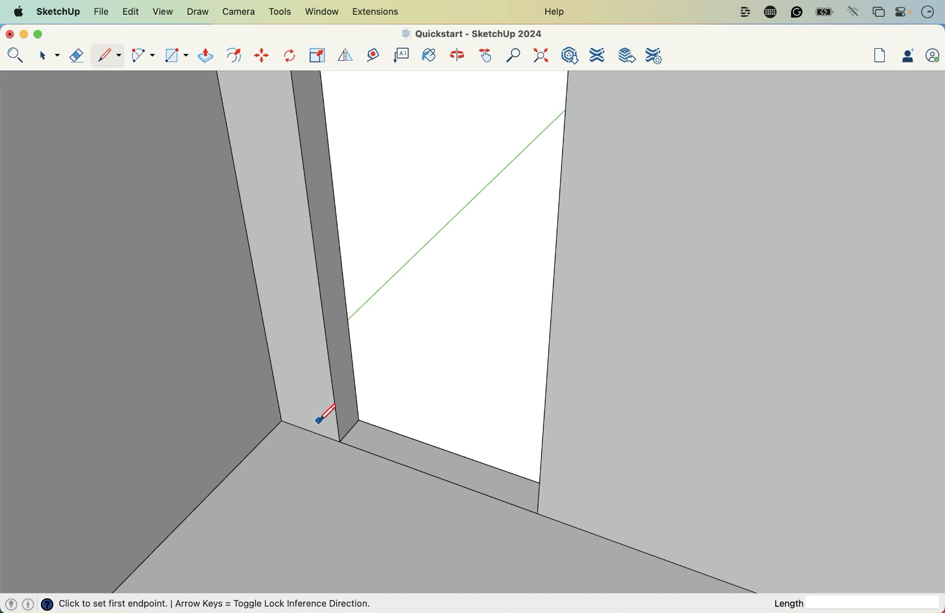
click(340, 442)
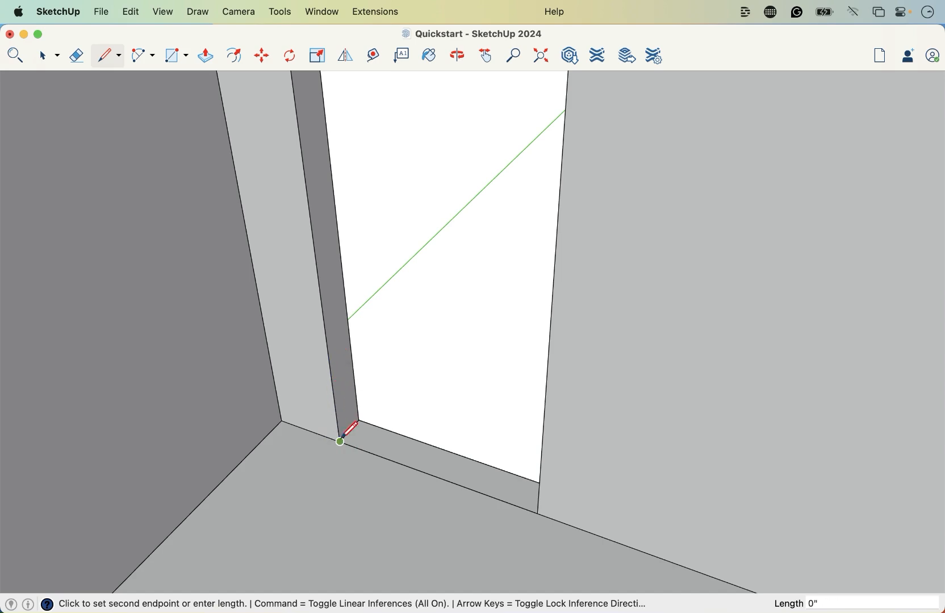
click(329, 356)
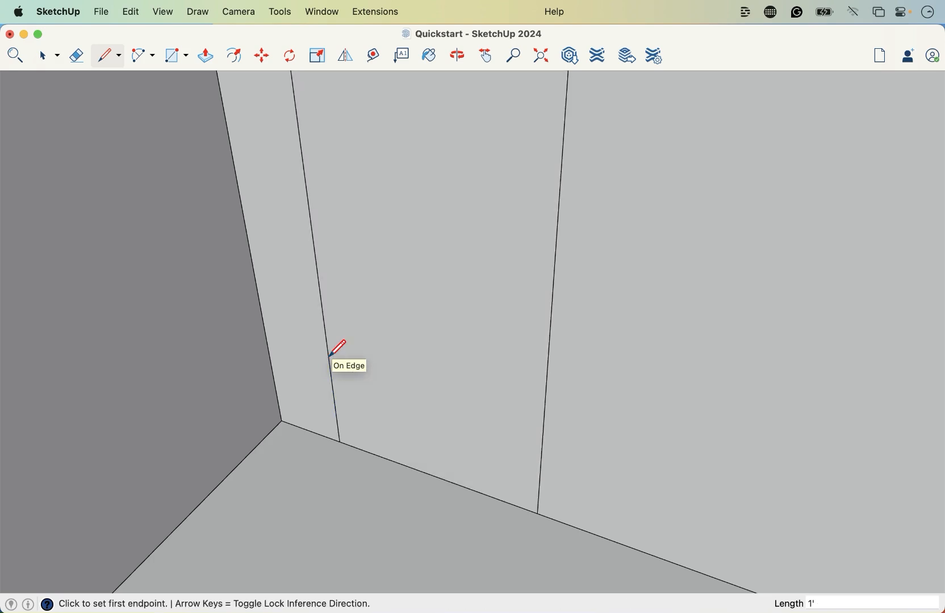
Step: Delete the face filling the long wall's opening near the room corner
scroll(376, 409, down, 5)
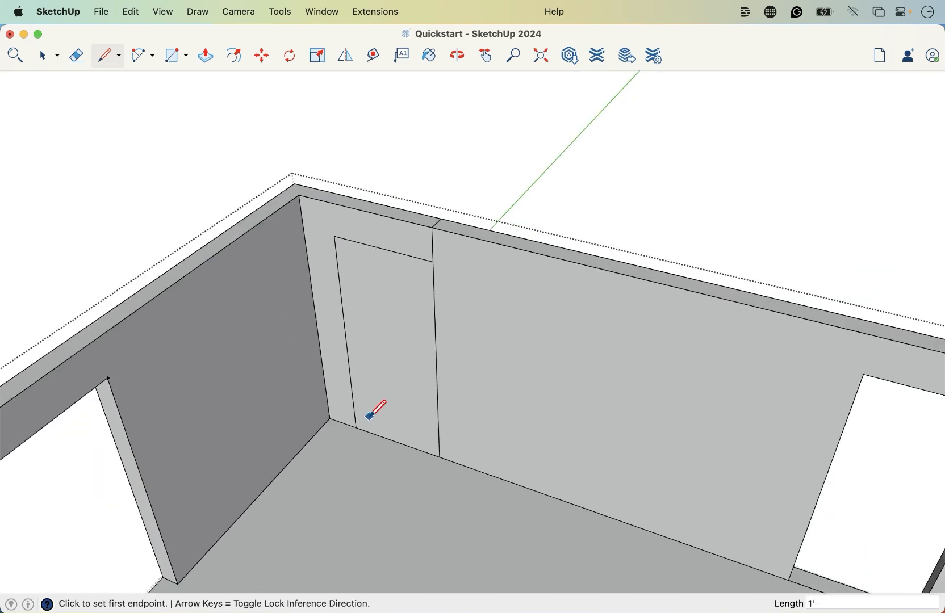
key(space)
scroll(411, 357, up, 3)
click(387, 305)
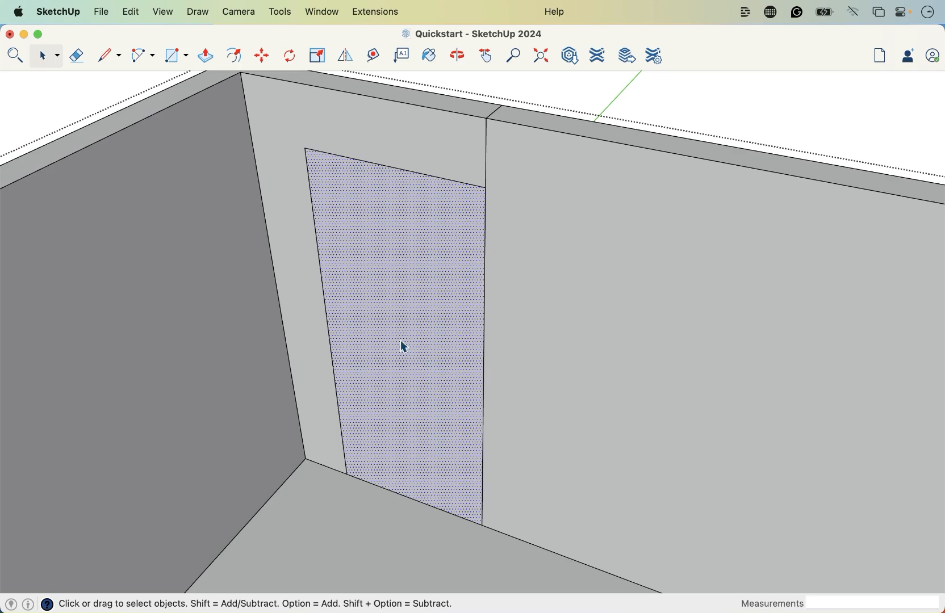
key(Delete)
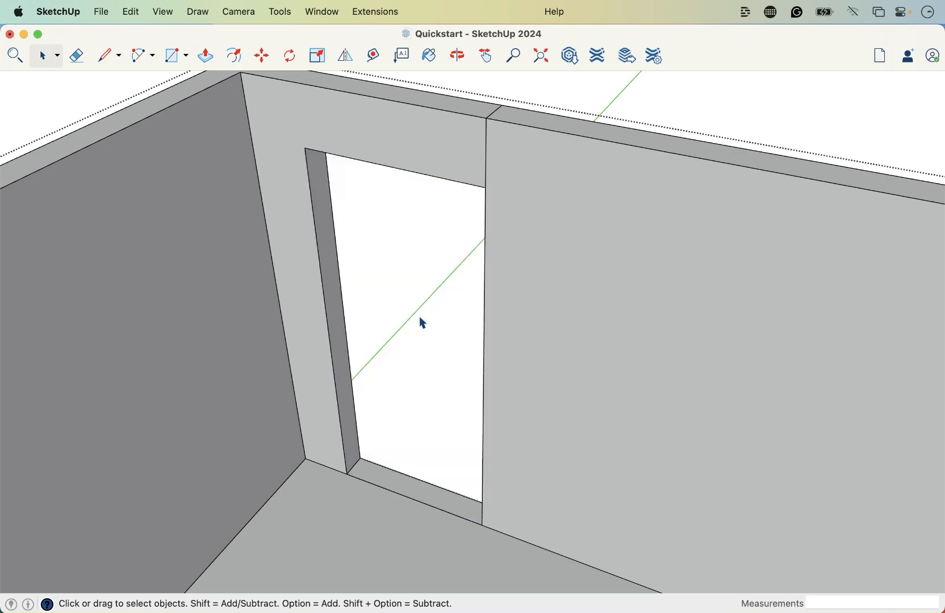
Step: Select the short edge segment at the base of the opening's jamb to examine where the edge is split
key(l)
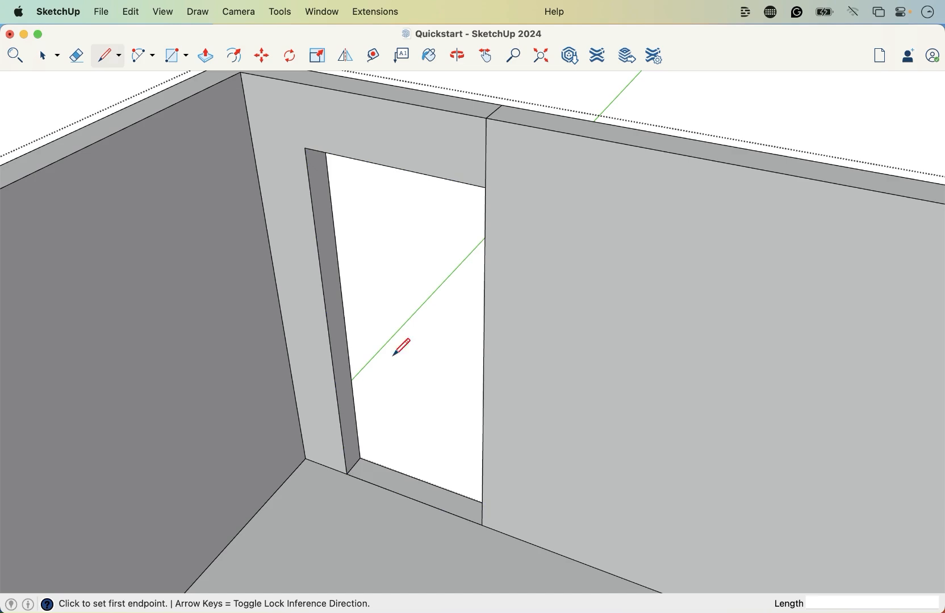
scroll(343, 437, up, 5)
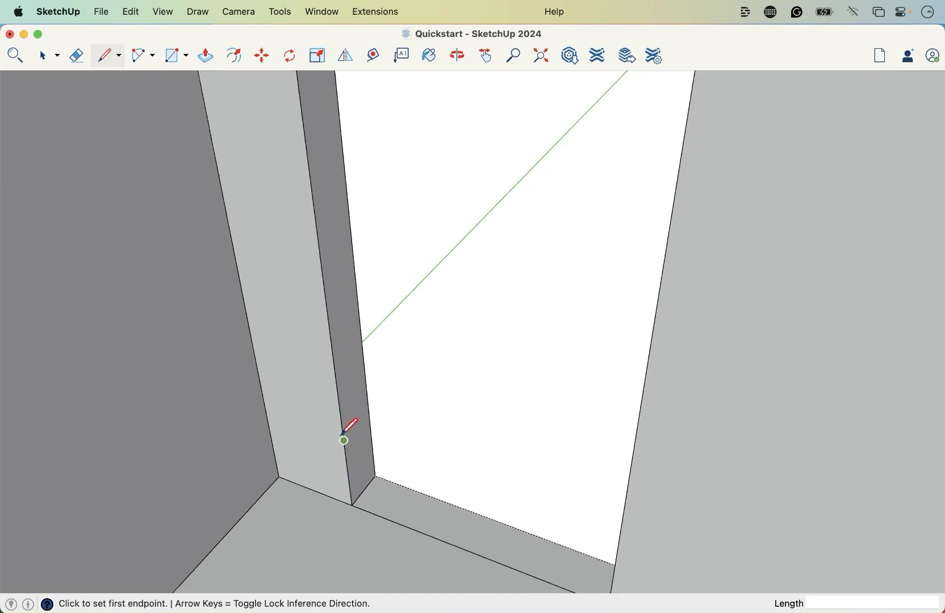
key(space)
click(346, 468)
scroll(364, 533, up, 3)
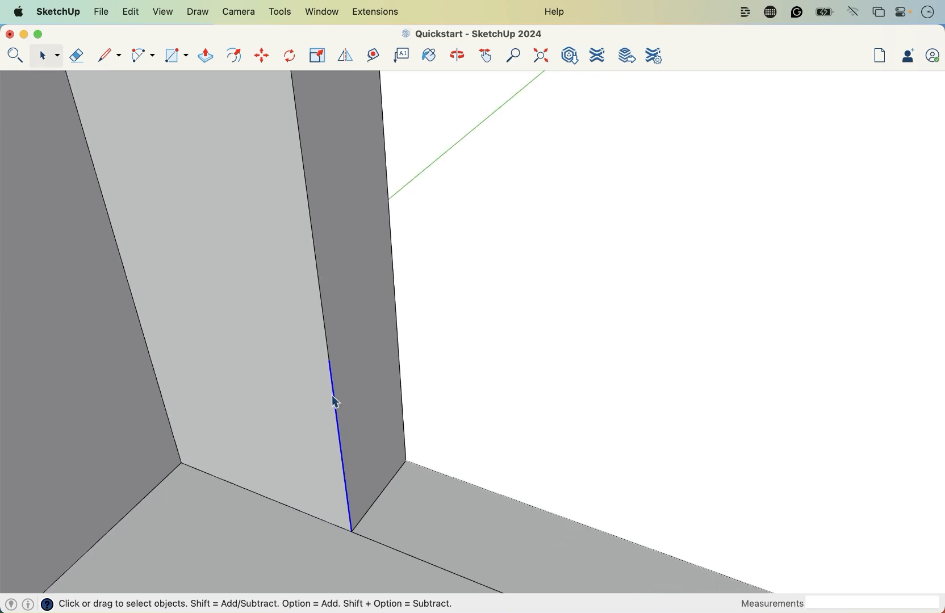
Step: Draw a 6" line across the opening's jamb face from the upper end of the 1' edge segment
key(l)
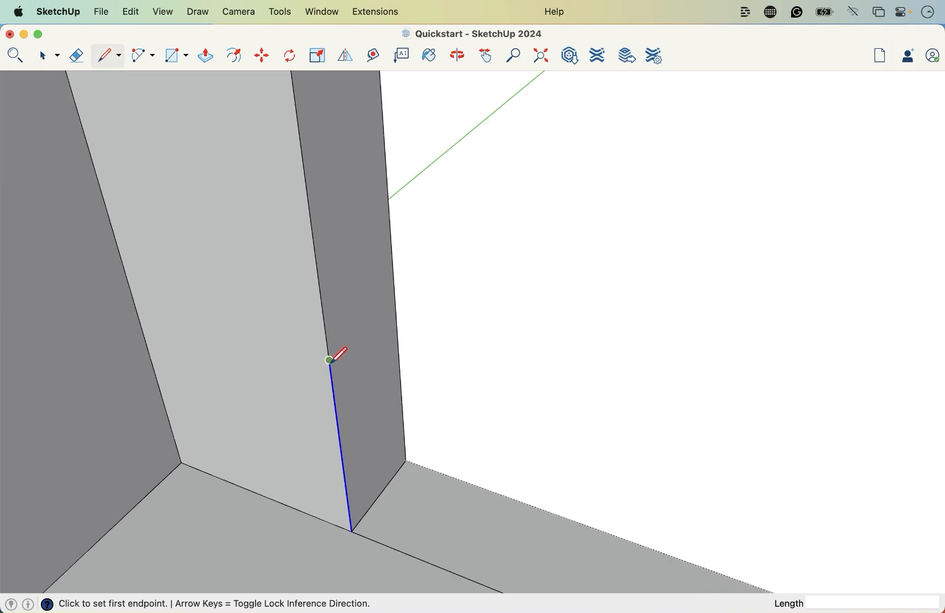
scroll(330, 360, down, 3)
click(344, 467)
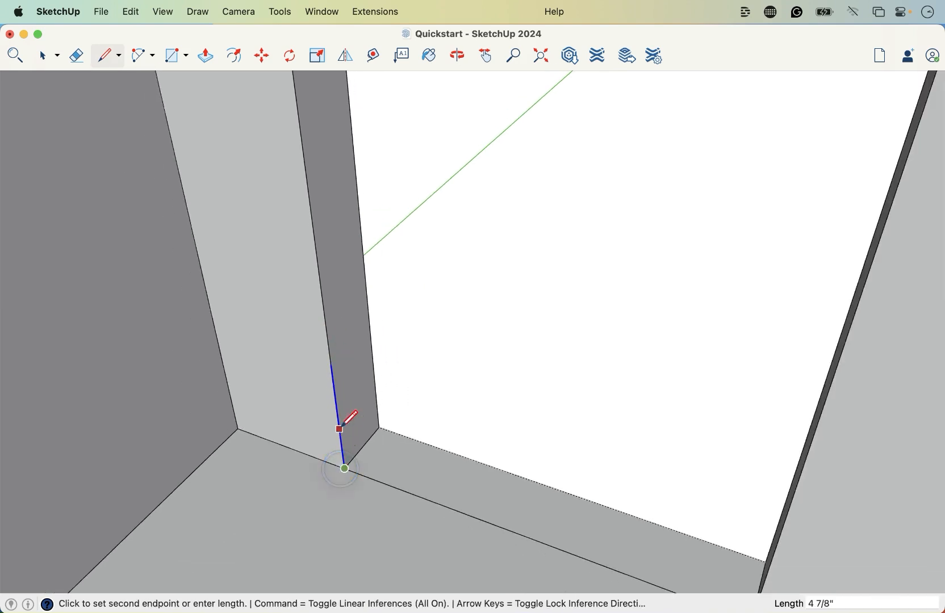
click(332, 364)
click(332, 365)
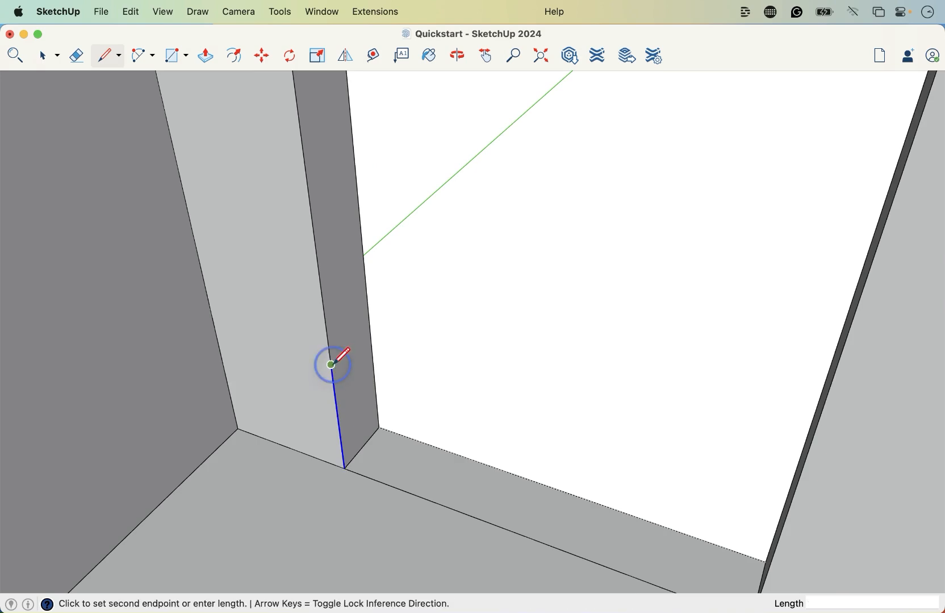
click(369, 327)
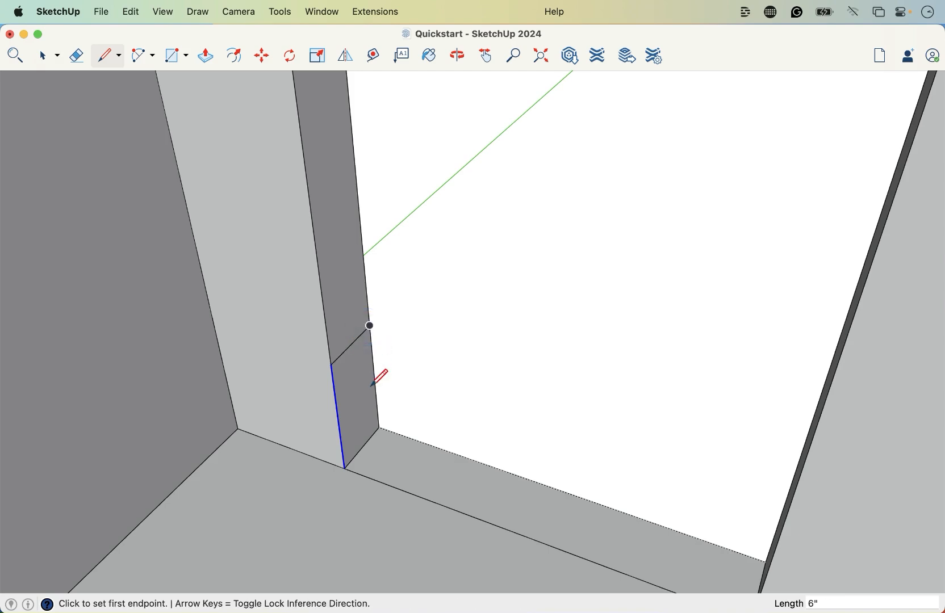
scroll(379, 376, down, 5)
key(space)
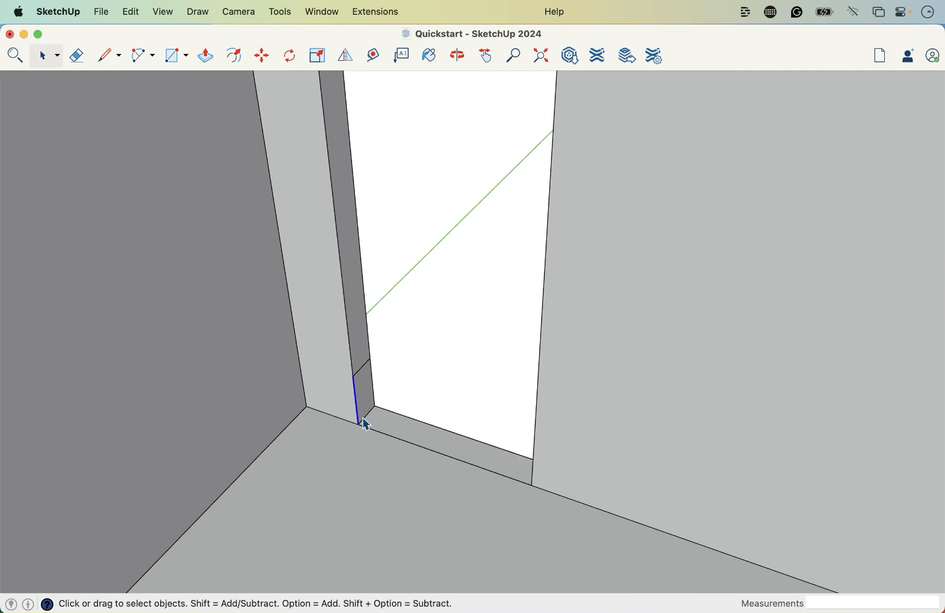
key(l)
click(359, 424)
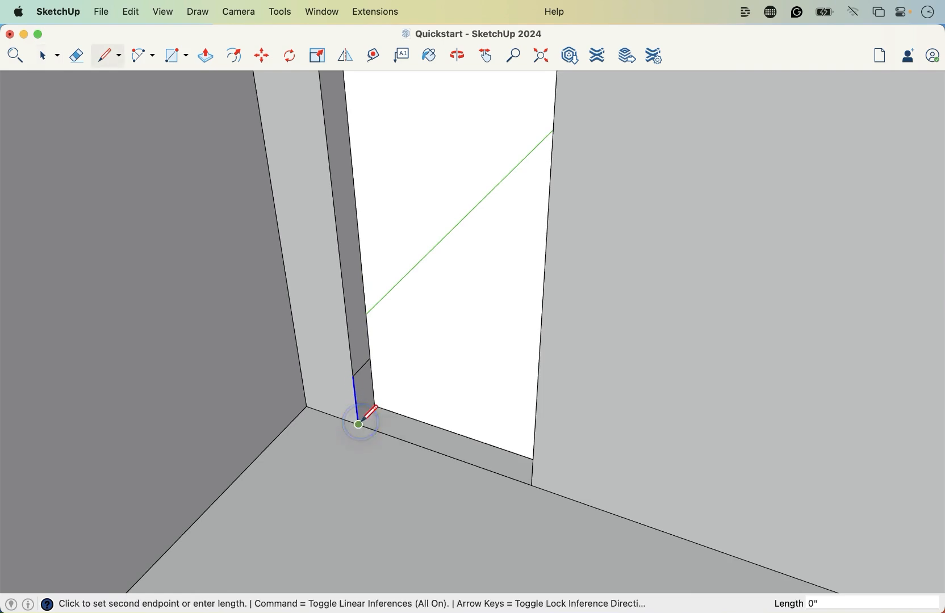
click(362, 379)
scroll(313, 383, down, 5)
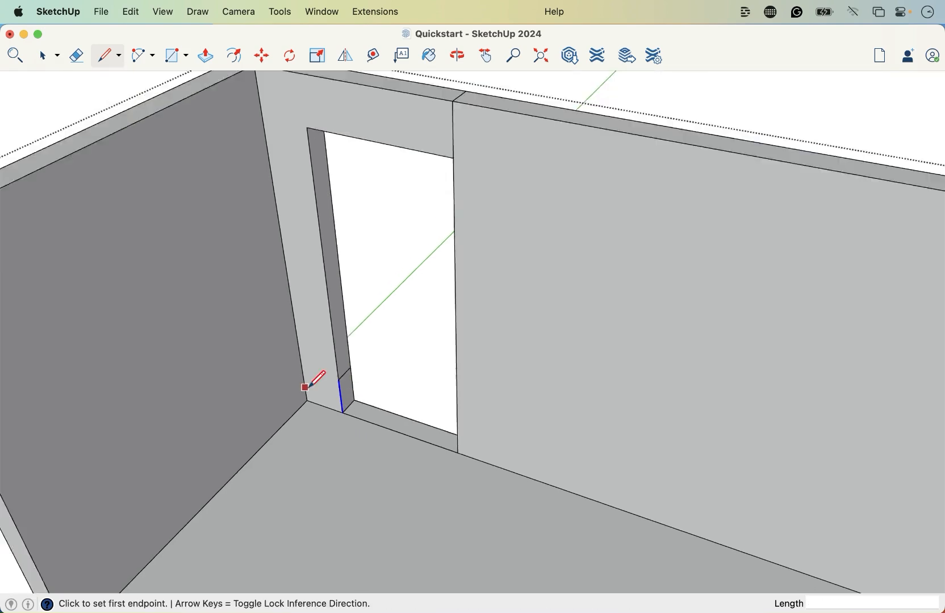
Step: Draw a line across the jamb face of the long wall's second opening, aligned with the 1' mark on the first opening
scroll(644, 471, up, 4)
middle_drag(643, 468, 596, 454)
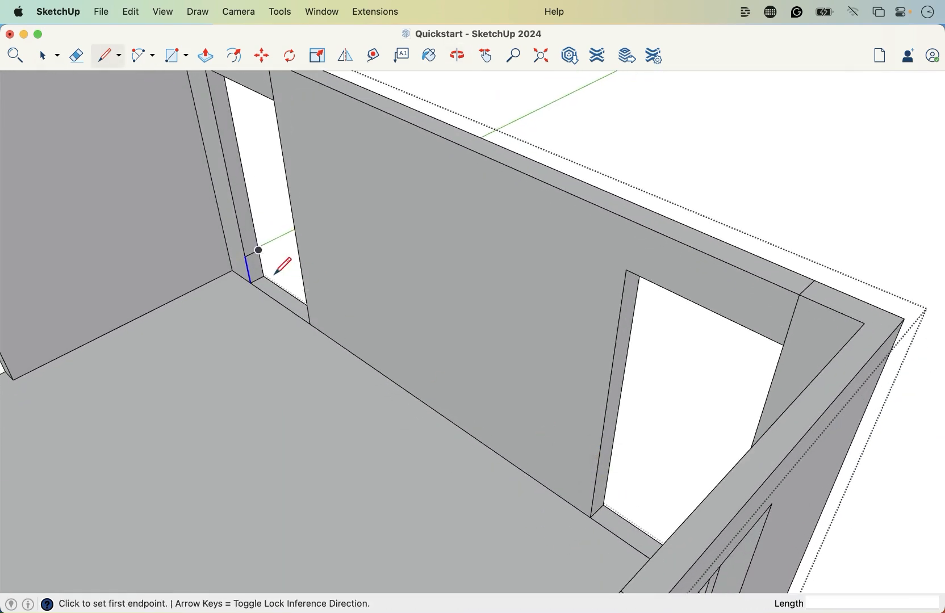
click(245, 257)
scroll(596, 488, up, 3)
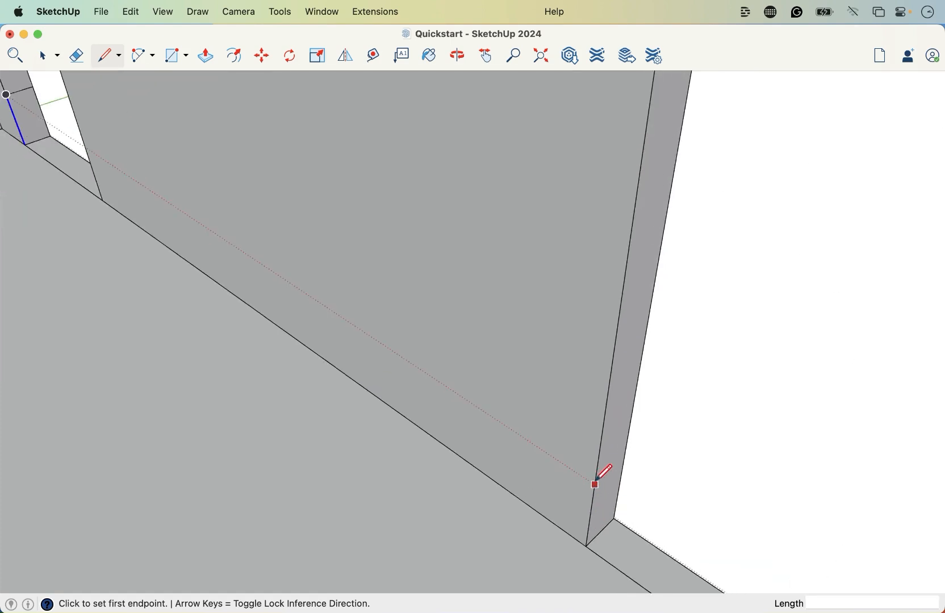
click(595, 483)
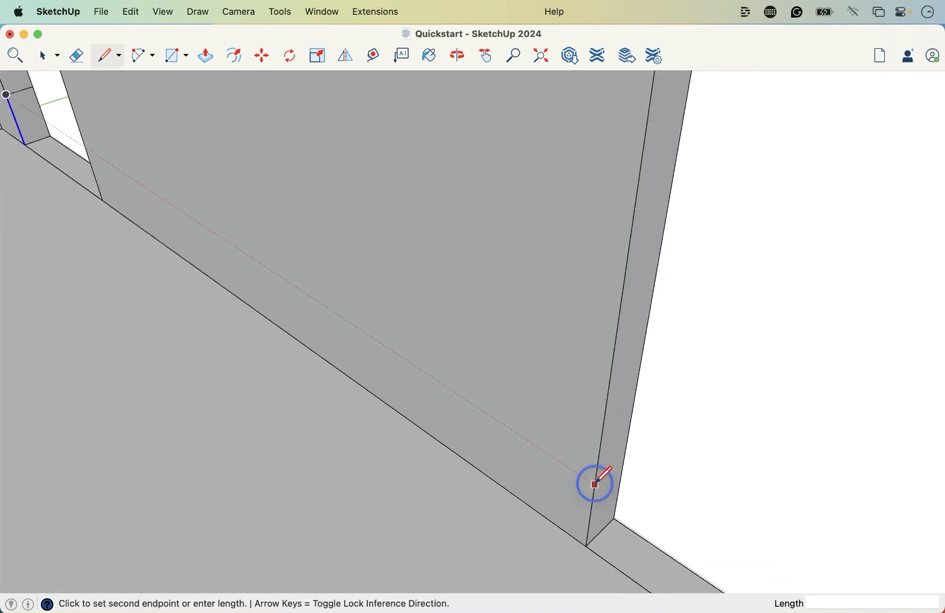
click(624, 458)
scroll(623, 459, down, 3)
middle_drag(624, 457, 585, 484)
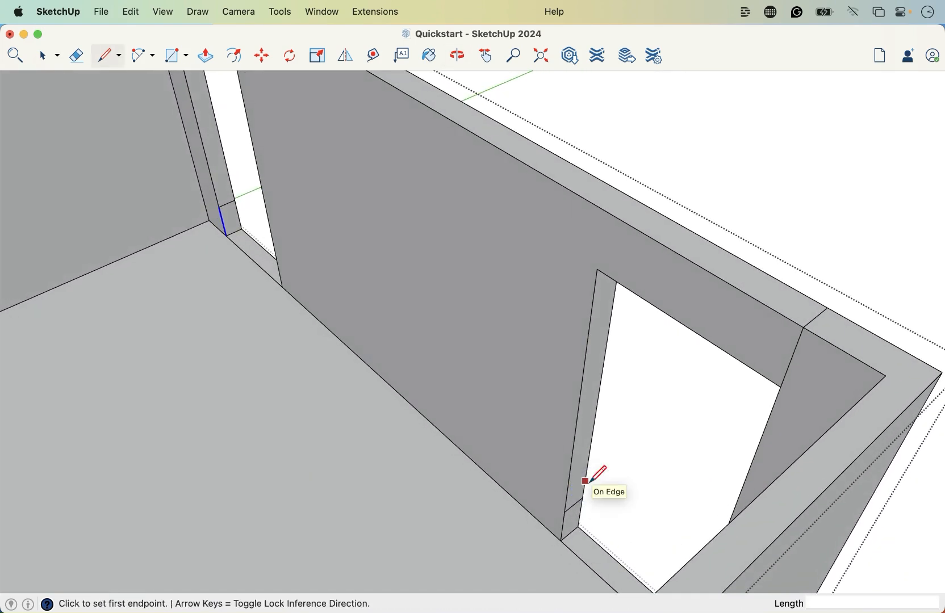
Step: Push/Pull the 1' high lower jamb sections across both openings in the long wall to form window sills
key(p)
click(234, 227)
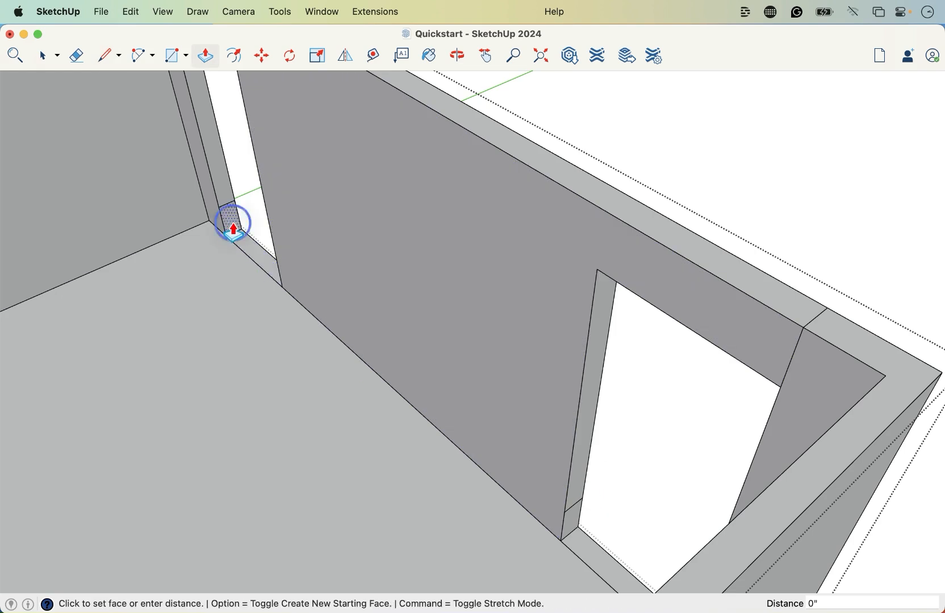
click(273, 291)
scroll(570, 373, down, 10)
key(space)
middle_drag(632, 487, 574, 435)
scroll(500, 443, up, 8)
mouse_move(512, 433)
middle_down()
mouse_move(483, 424)
mouse_move(789, 443)
mouse_move(539, 432)
mouse_move(808, 396)
middle_up()
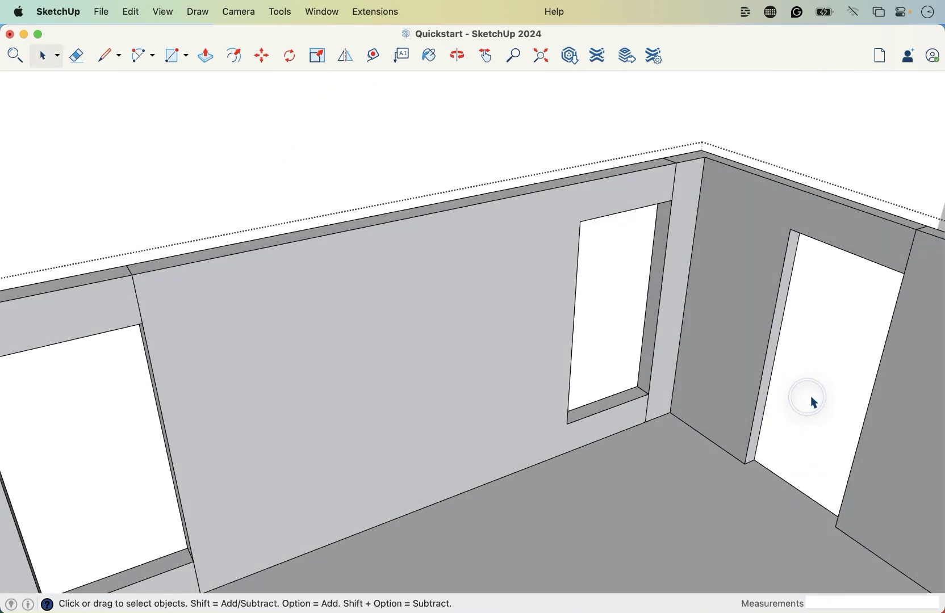
Step: Erase the leftover seam lines beside the header of the window nearest the side doorway, on the wall face and across the wall top
key(e)
scroll(676, 176, up, 4)
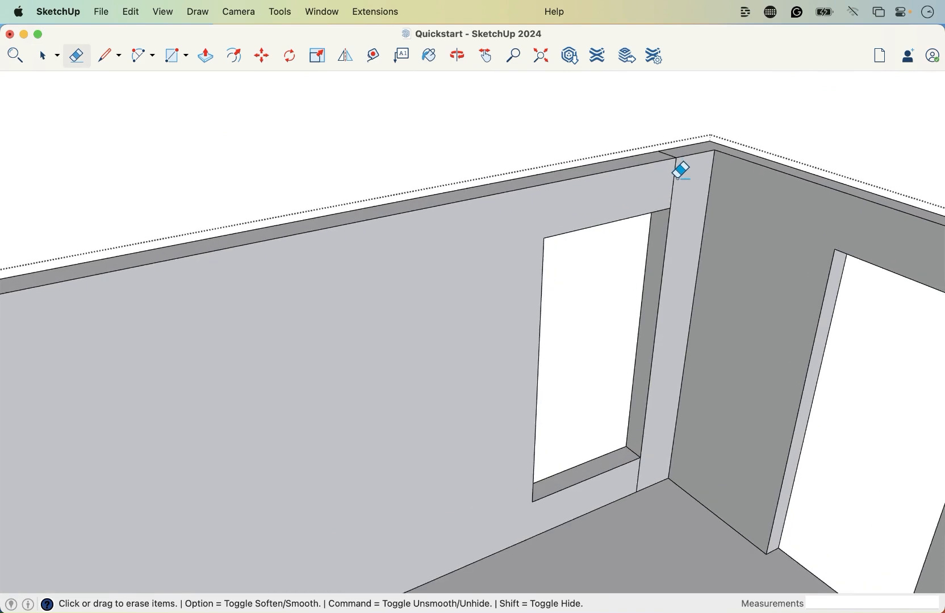
click(78, 62)
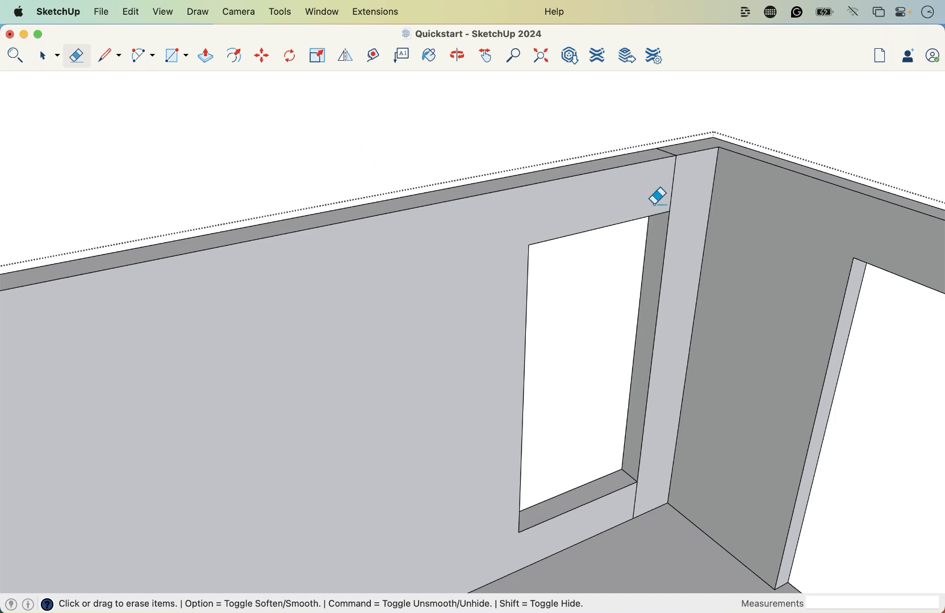
drag(678, 179, 666, 161)
scroll(676, 150, up, 3)
scroll(673, 154, down, 4)
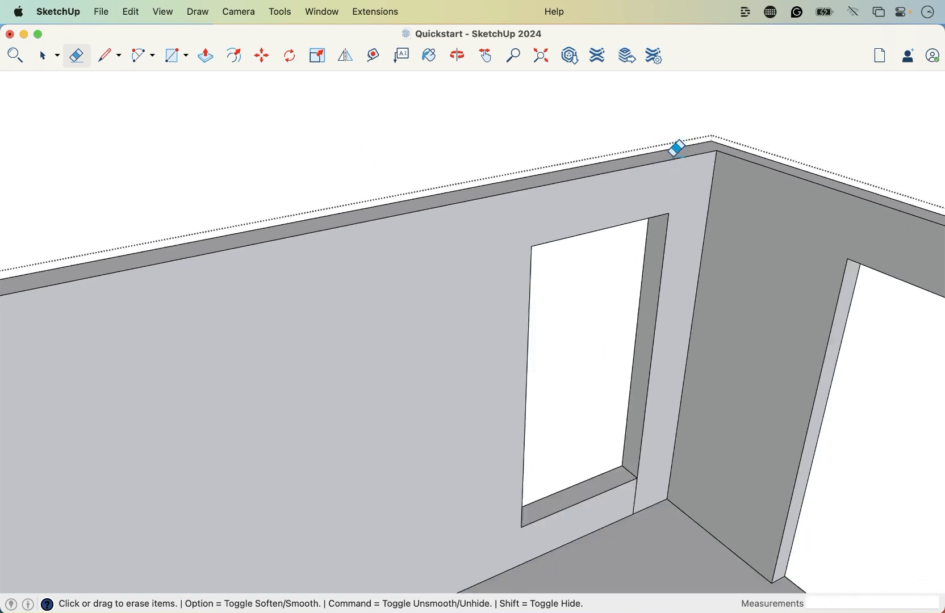
Step: Erase the short vertical seam below that window's sill, undoing the accidental removal of the wall's base edge
scroll(658, 379, up, 5)
mouse_move(607, 321)
mouse_down()
mouse_move(664, 298)
mouse_move(654, 290)
mouse_move(645, 334)
mouse_move(647, 542)
mouse_up()
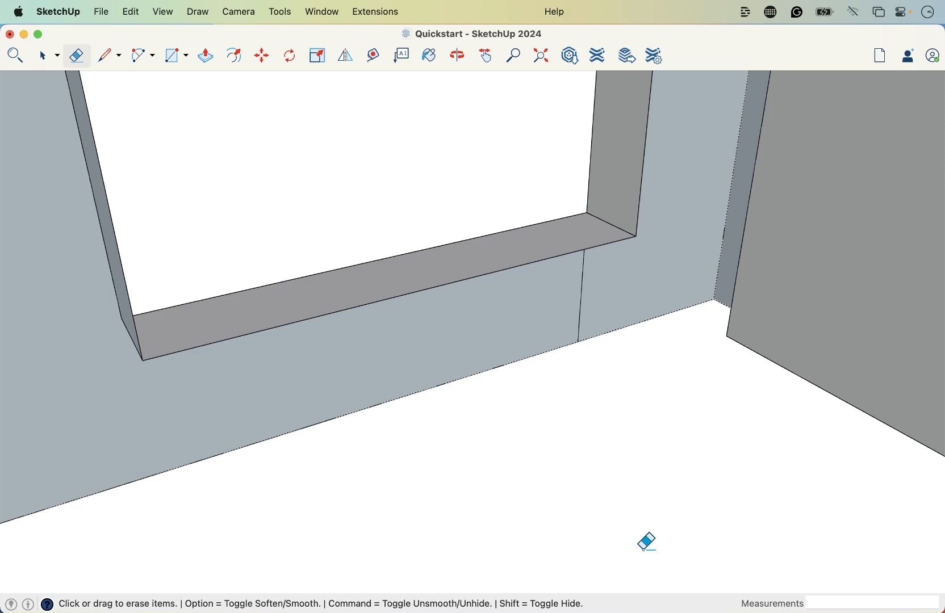
scroll(597, 413, down, 8)
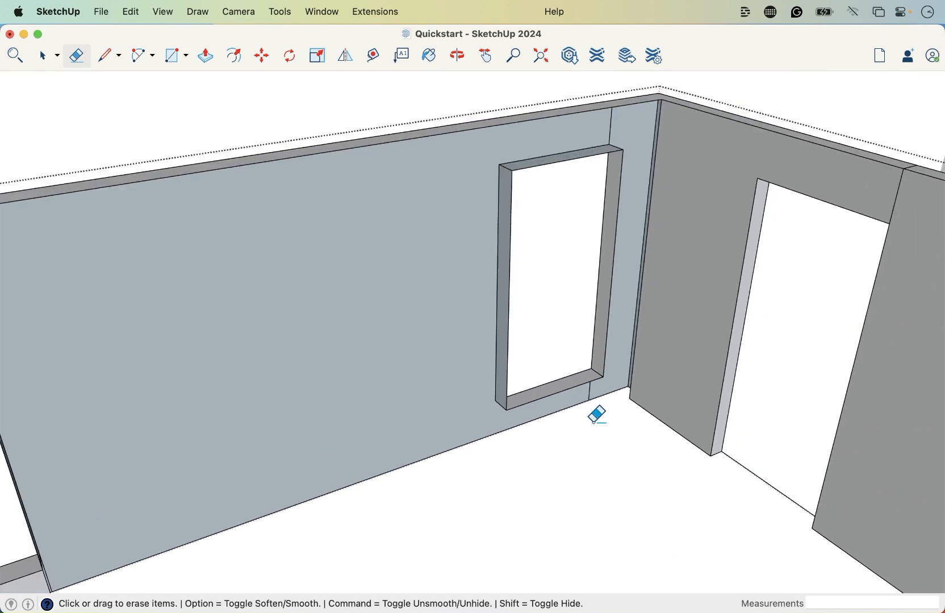
key(super+z)
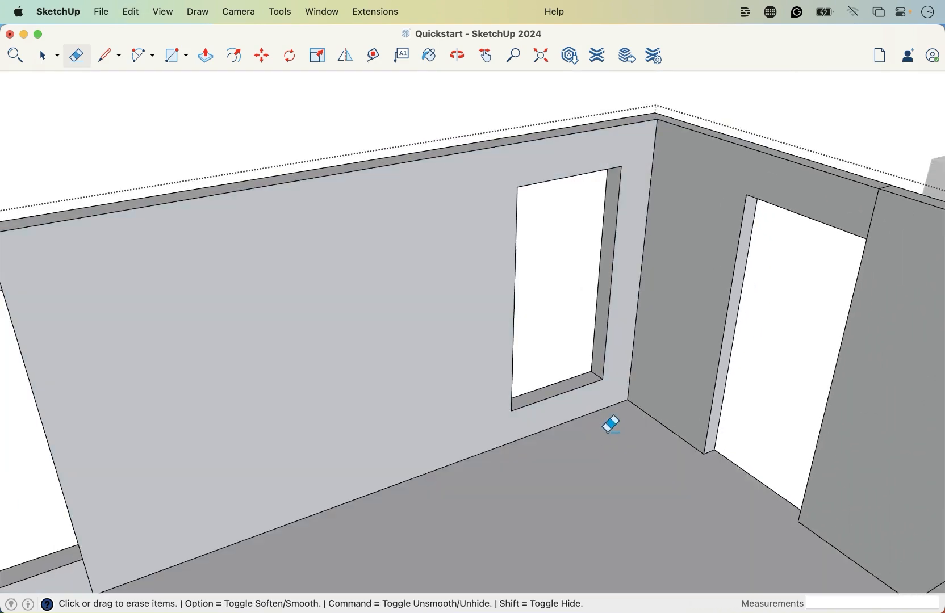
Step: Try erasing the long wall's base edge beneath the window, and undo the erasure
mouse_move(575, 415)
mouse_down()
mouse_move(567, 413)
mouse_move(580, 436)
mouse_up()
scroll(580, 436, down, 8)
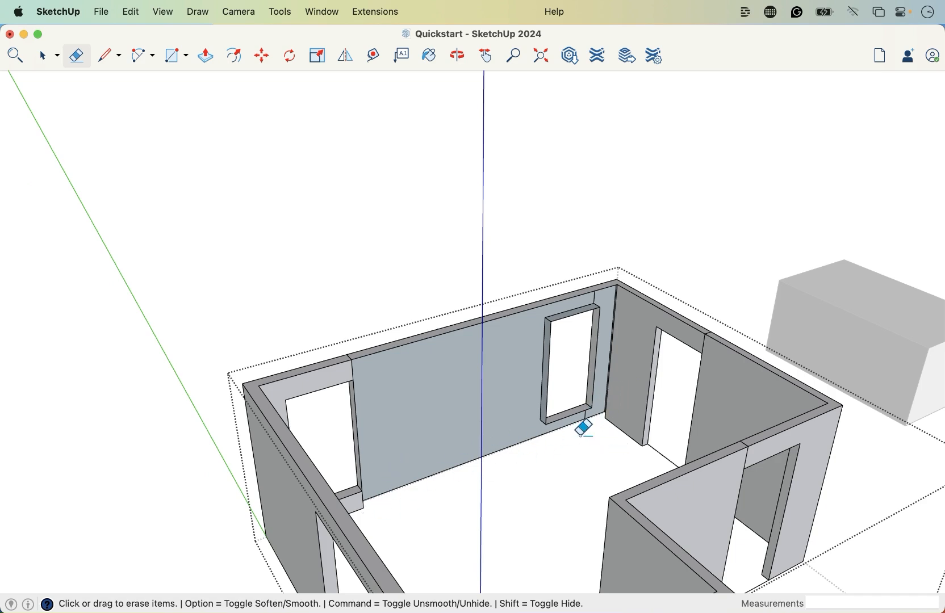
key(super+z)
key(super+z)
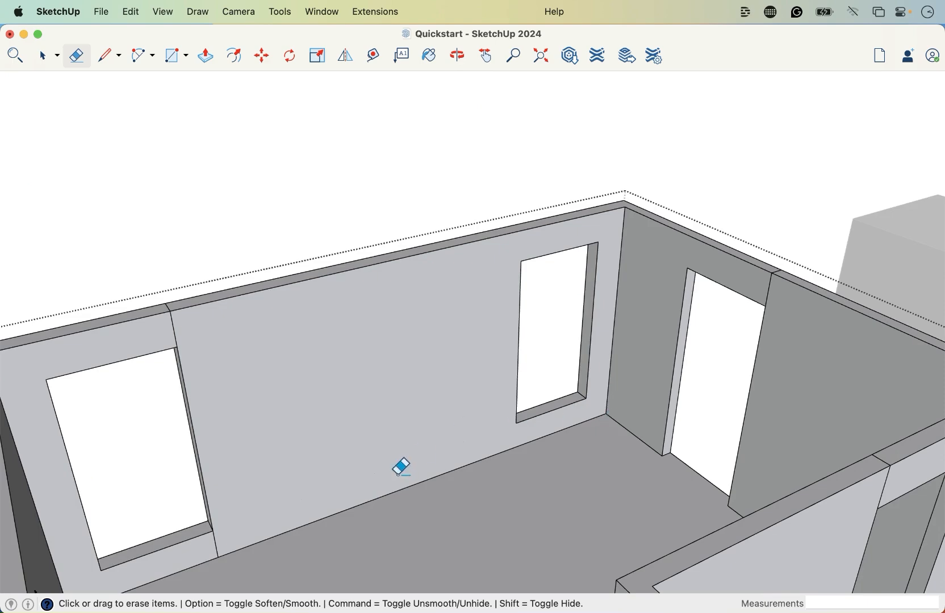
Step: Close the walls group, try to erase the seam beside the long wall's other window from outside the group, and undo the erasure
key(space)
mouse_move(470, 441)
middle_down()
mouse_move(335, 458)
mouse_move(593, 474)
mouse_move(395, 459)
middle_up()
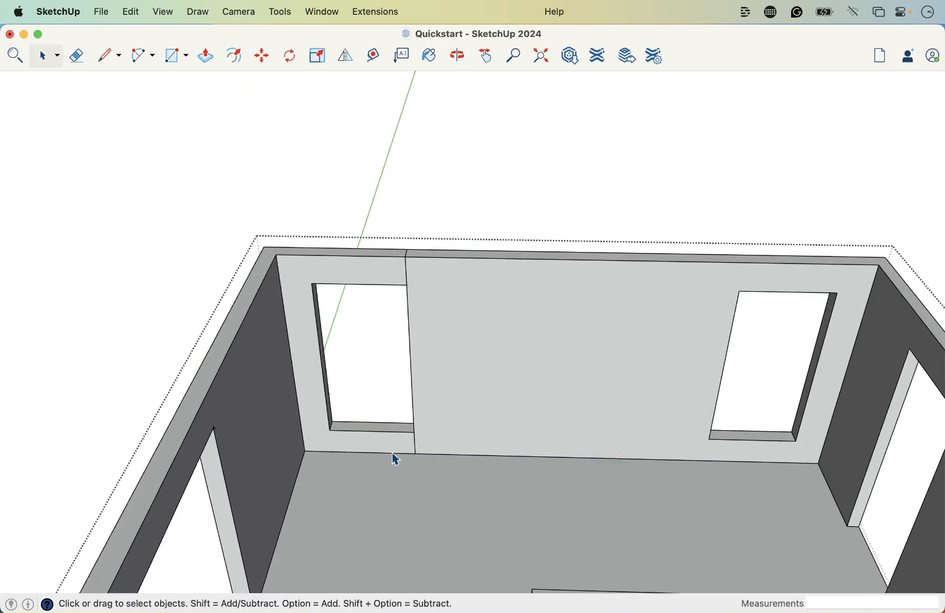
scroll(394, 456, up, 3)
scroll(407, 443, down, 5)
click(467, 143)
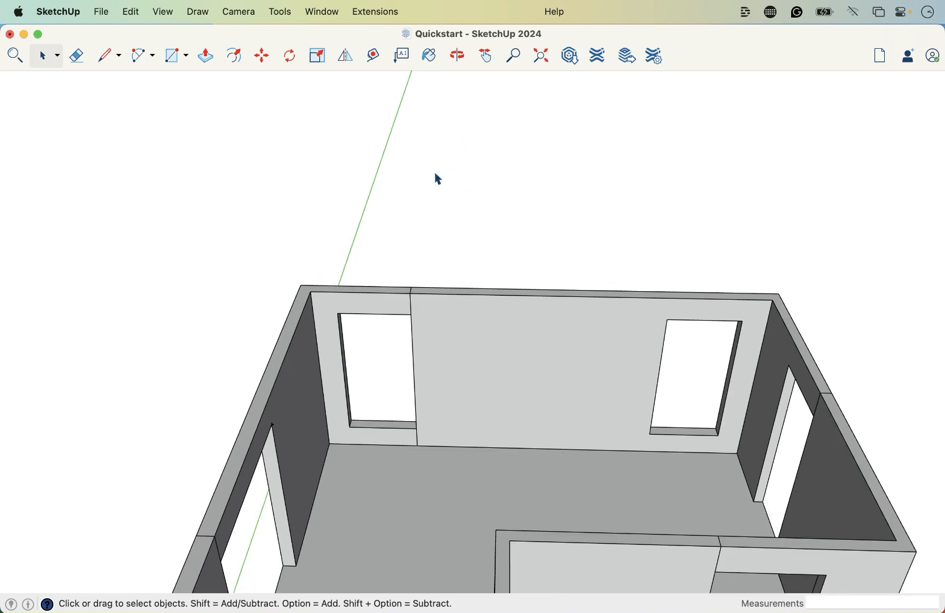
key(e)
drag(415, 301, 410, 304)
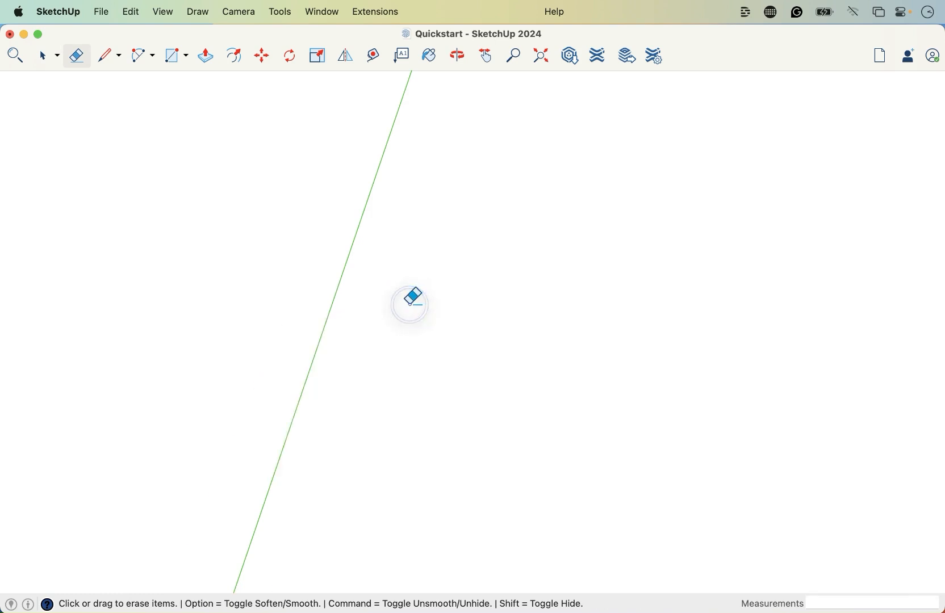
key(super+z)
key(space)
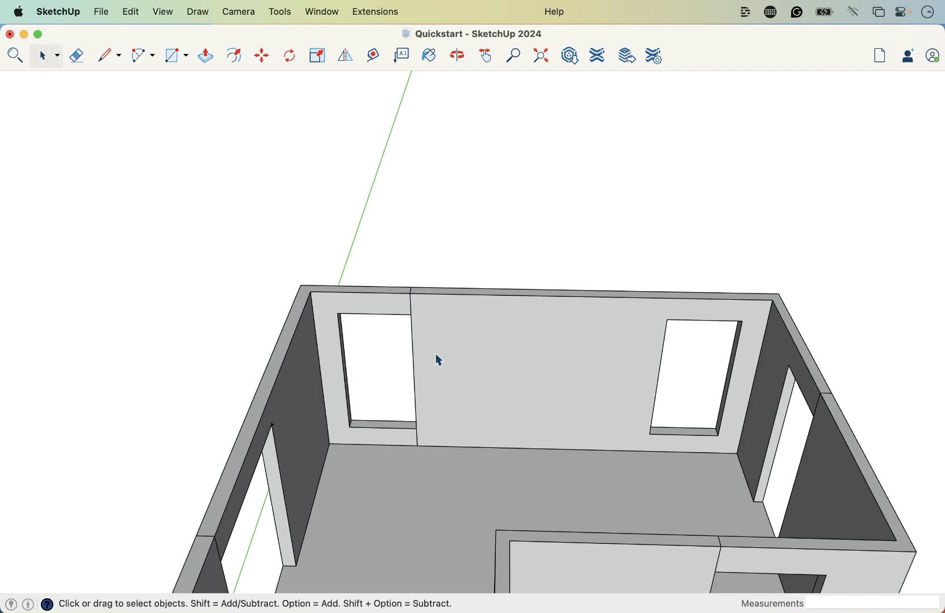
Step: Reopen the walls group and erase the seams around the long wall's other window, beside its header, across the wall top and below its sill
double_click(481, 357)
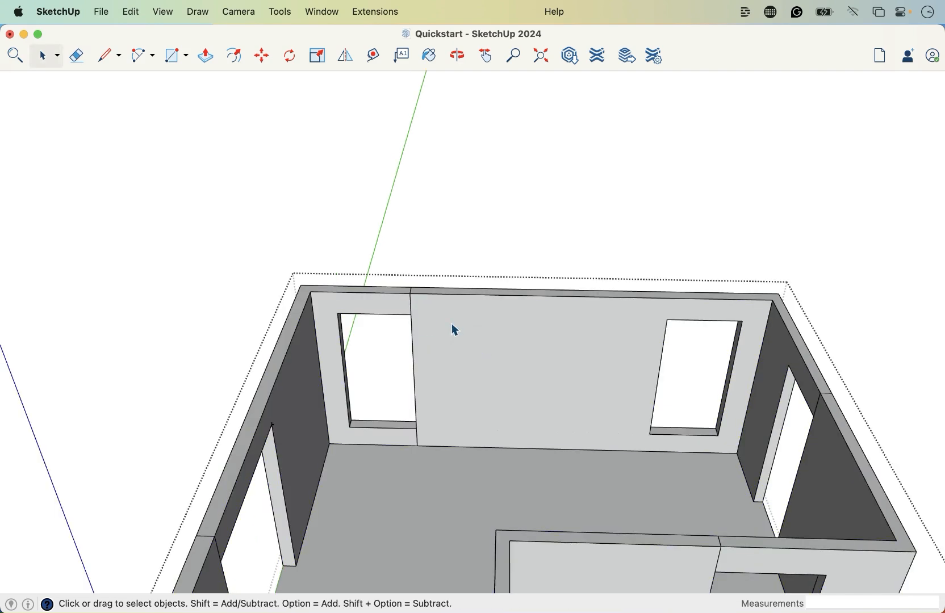
scroll(454, 329, up, 5)
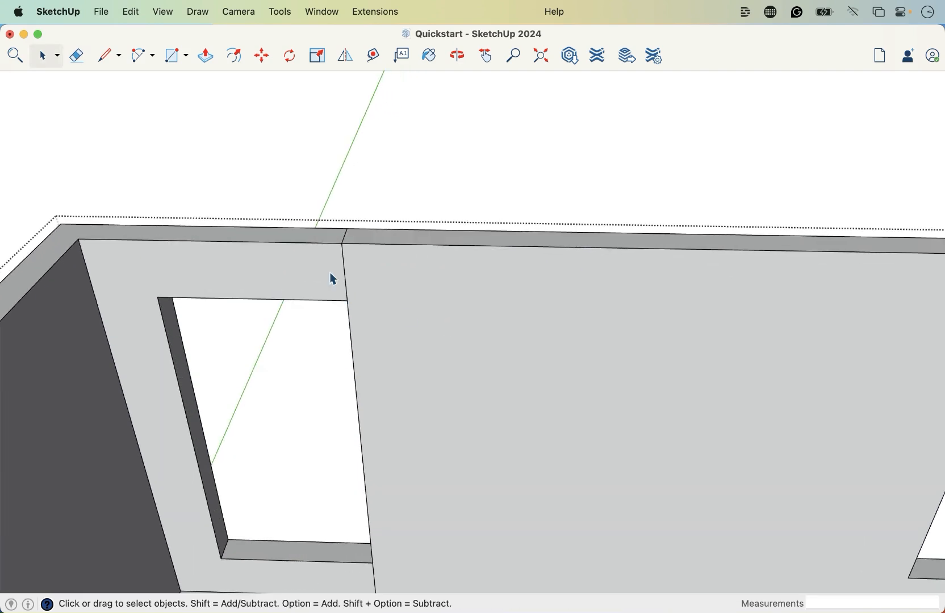
key(e)
drag(321, 262, 359, 260)
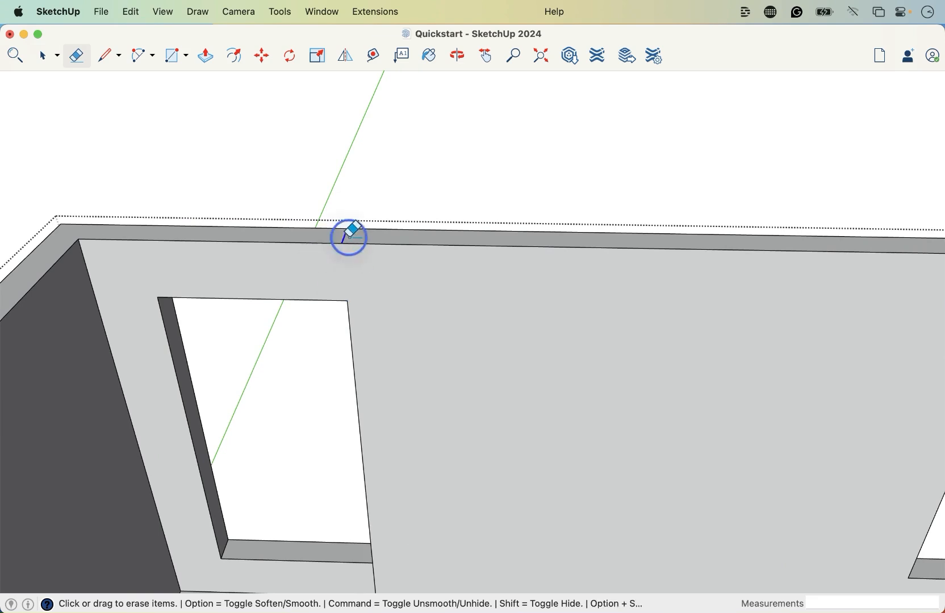
scroll(349, 237, down, 3)
click(363, 497)
Step: Erase the seam lines beside the header of the wide opening, on the wall faces and across the wall top
mouse_move(519, 446)
middle_down()
mouse_move(226, 489)
mouse_move(638, 490)
mouse_move(413, 491)
mouse_move(584, 518)
middle_up()
mouse_move(474, 249)
mouse_down()
mouse_move(451, 252)
mouse_move(463, 234)
mouse_up()
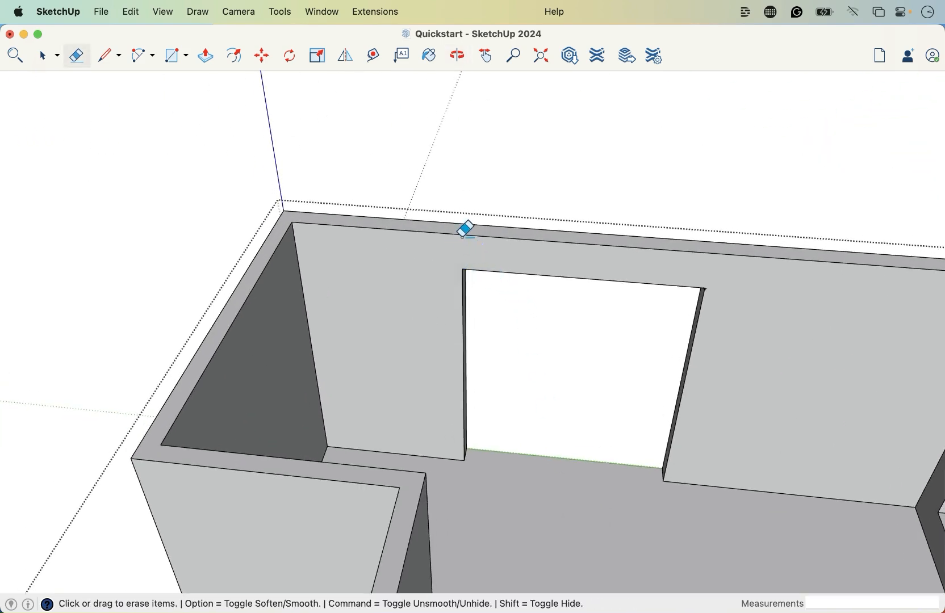
scroll(466, 230, up, 3)
mouse_move(468, 210)
middle_down()
mouse_move(475, 219)
mouse_move(416, 293)
mouse_move(349, 254)
mouse_move(215, 301)
mouse_move(772, 258)
middle_up()
click(737, 321)
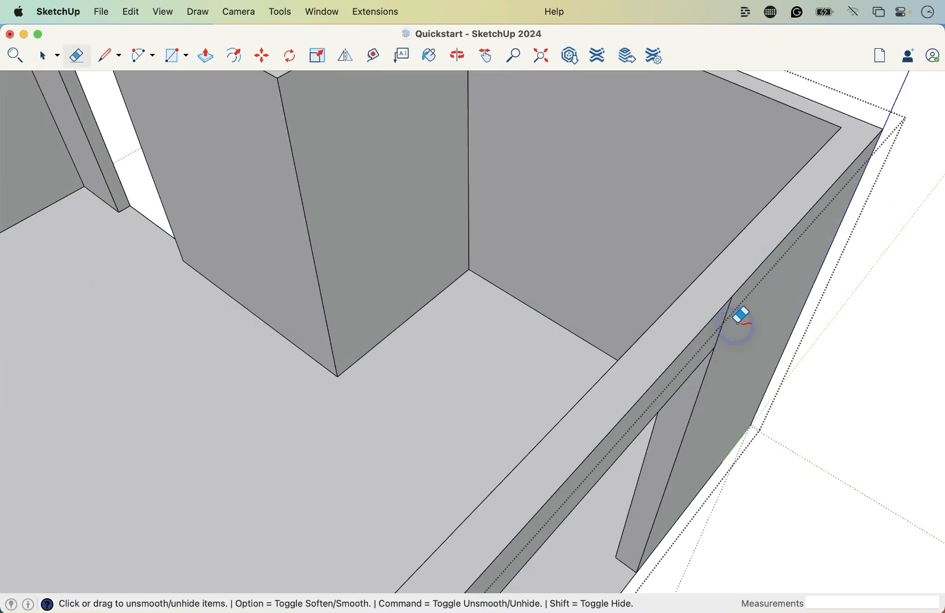
Step: Erase the seam lines beside the front doorway's header, on the outer face and across the wall top
key(space)
mouse_move(652, 286)
middle_down()
mouse_move(565, 236)
mouse_move(281, 269)
mouse_move(260, 281)
mouse_move(401, 200)
middle_up()
key(e)
click(548, 129)
scroll(577, 253, down, 5)
scroll(382, 230, up, 5)
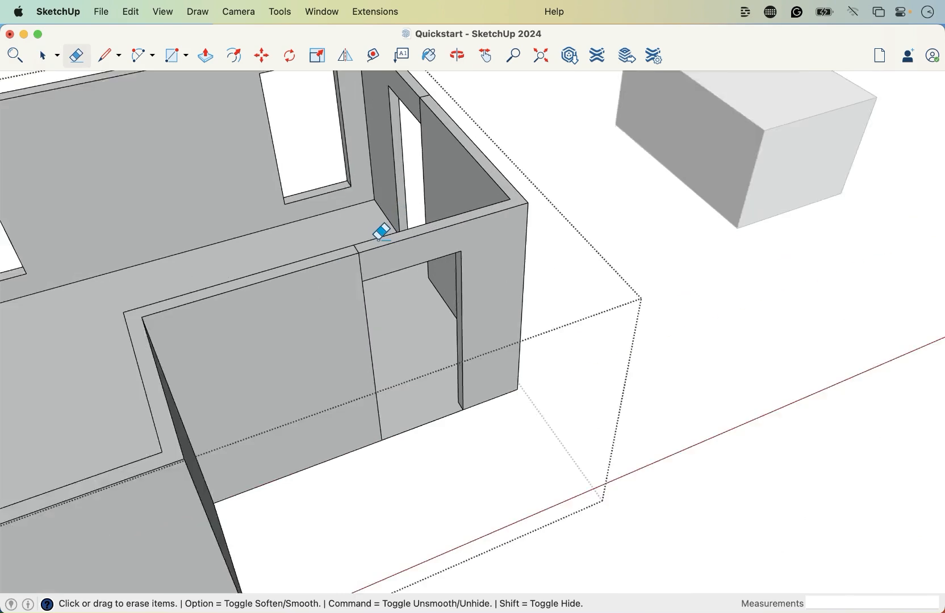
click(346, 254)
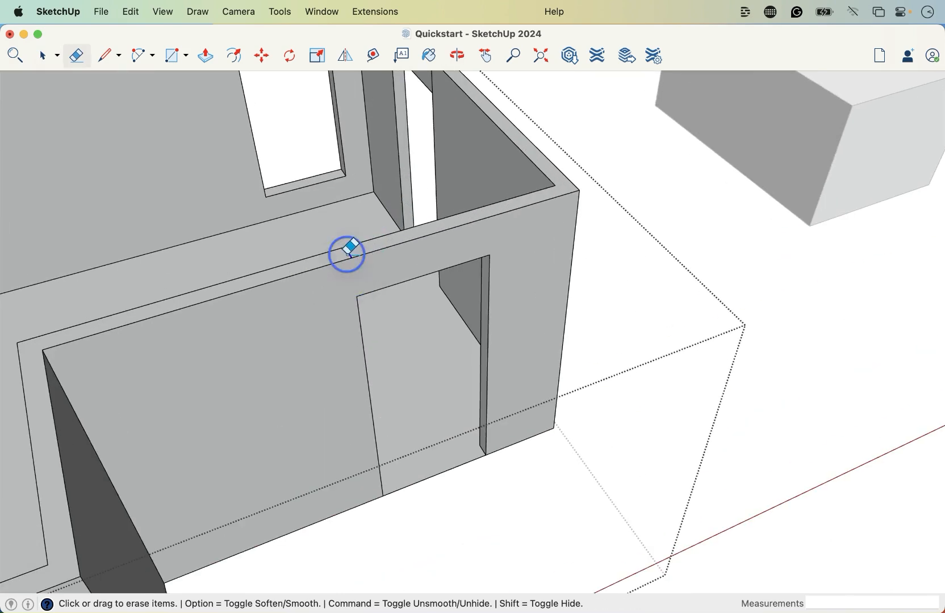
Step: Select the wall faces on either side of the seam beside the side doorway's header to examine how the seam divides the wall
scroll(407, 332, down, 4)
shift+middle_drag(237, 295, 306, 431)
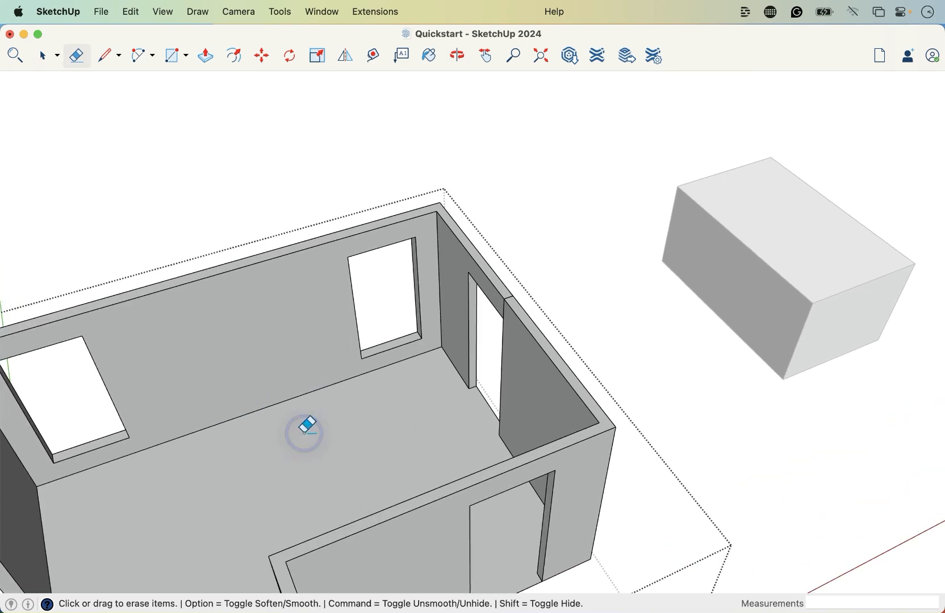
scroll(509, 301, up, 5)
middle_drag(511, 336, 635, 325)
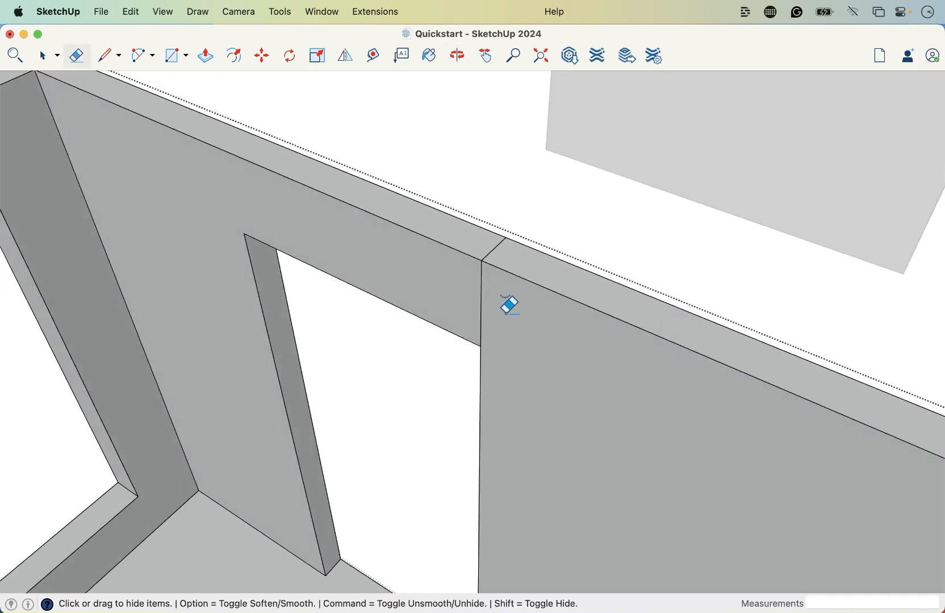
key(shift)
key(shift)
click(458, 306)
key(space)
click(488, 308)
click(449, 295)
click(496, 331)
click(474, 304)
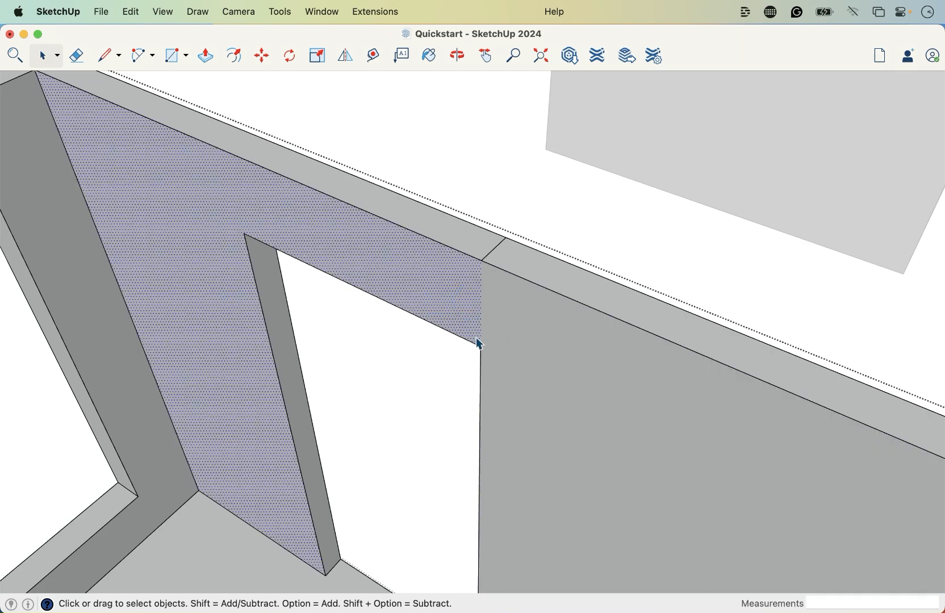
Step: Erase the seam lines beside the side doorway's header, on the inner face and across the wall top
key(e)
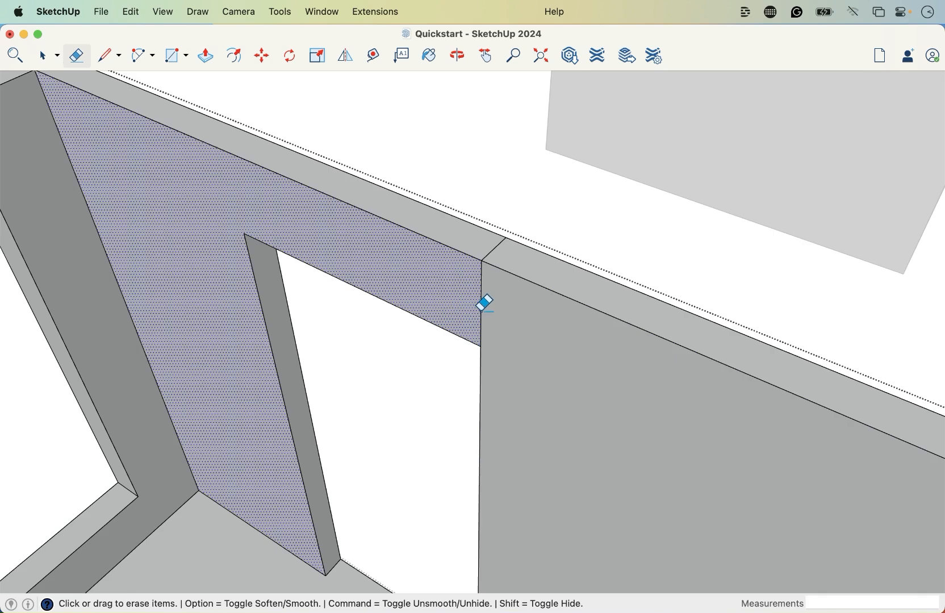
drag(498, 307, 459, 285)
click(492, 244)
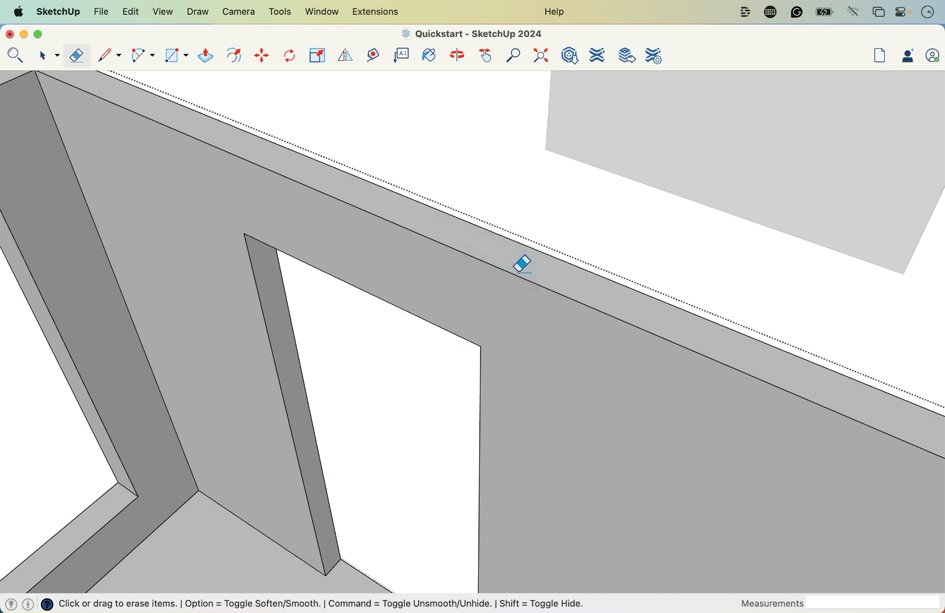
Step: Erase the vertical seam beside the side doorway's header on the wall's outer face
key(space)
click(510, 375)
scroll(494, 352, down, 2)
middle_drag(489, 339, 28, 481)
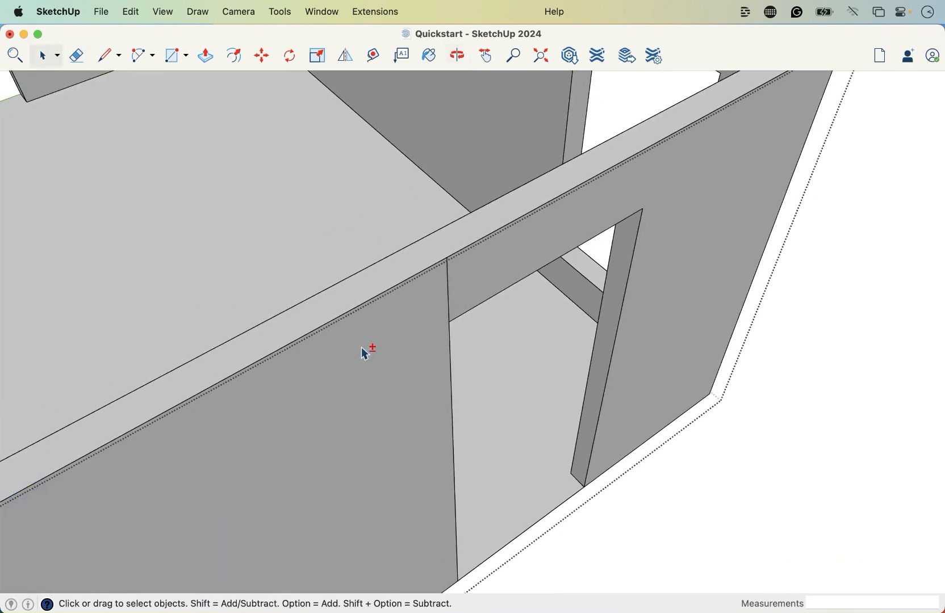
shift+middle_drag(361, 347, 349, 425)
scroll(422, 399, up, 2)
key(e)
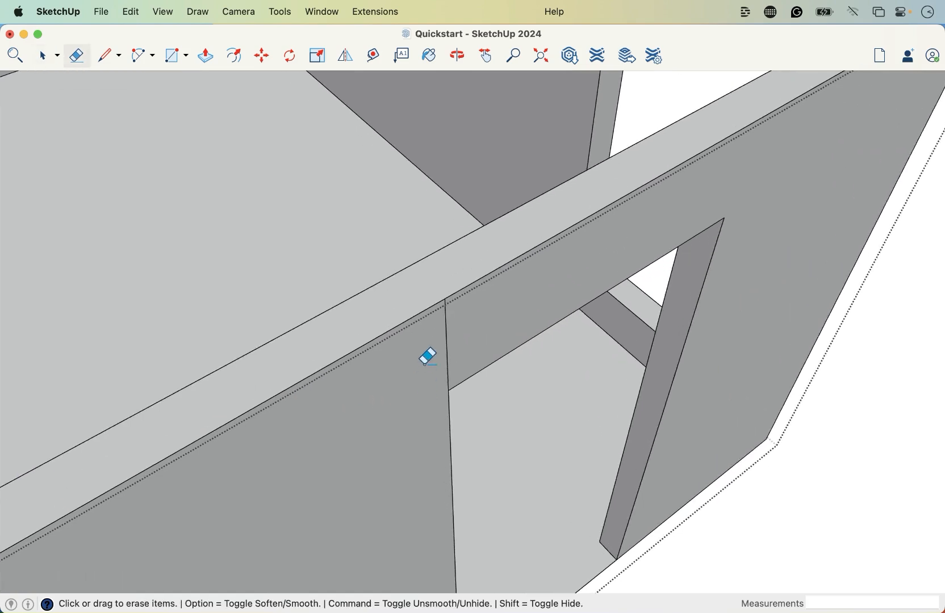
click(448, 347)
key(space)
Step: Inspect the walls from all around for remaining seam lines
scroll(459, 344, down, 6)
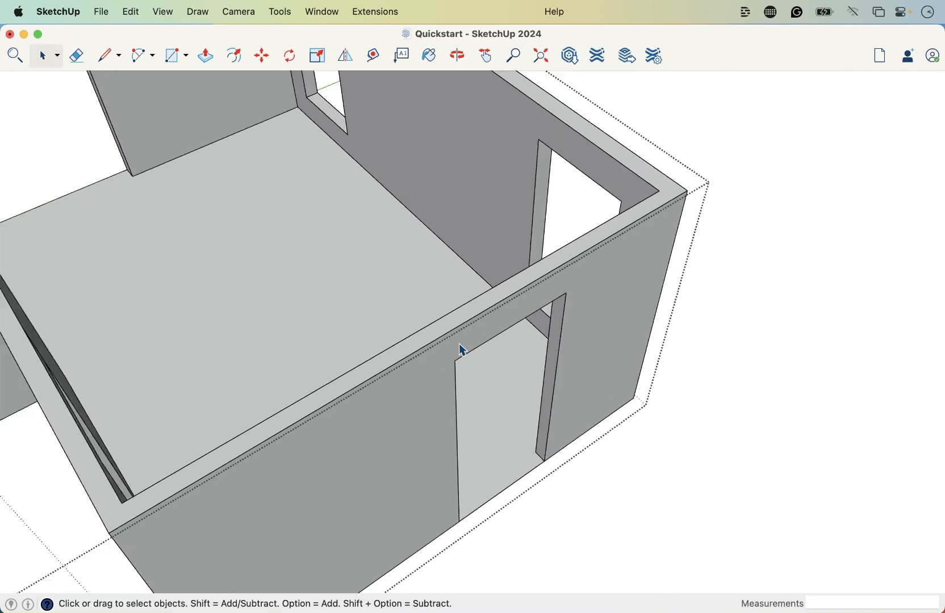
middle_drag(479, 356, 439, 420)
scroll(556, 351, down, 8)
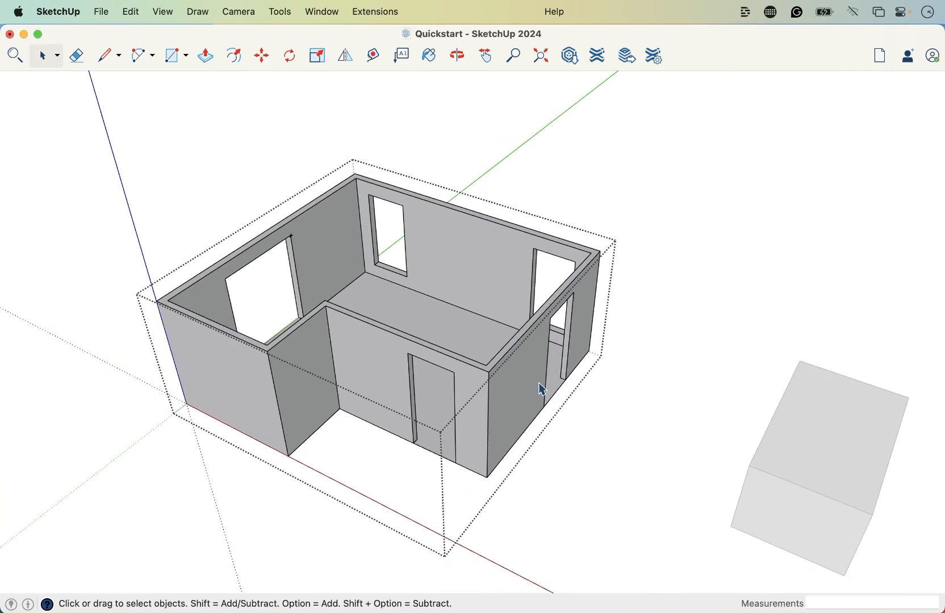
middle_drag(543, 390, 693, 282)
scroll(247, 312, up, 5)
middle_drag(247, 313, 334, 314)
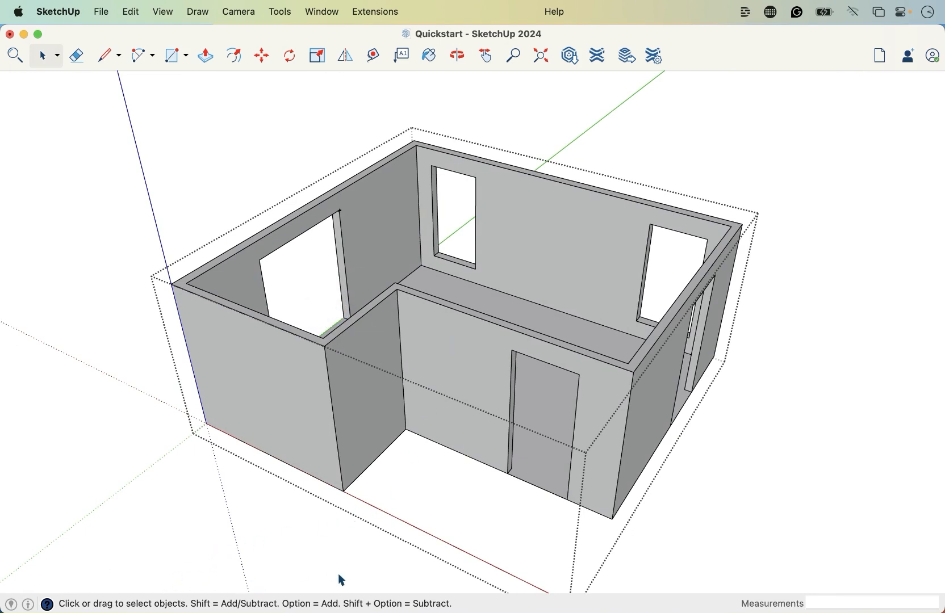
scroll(417, 536, up, 2)
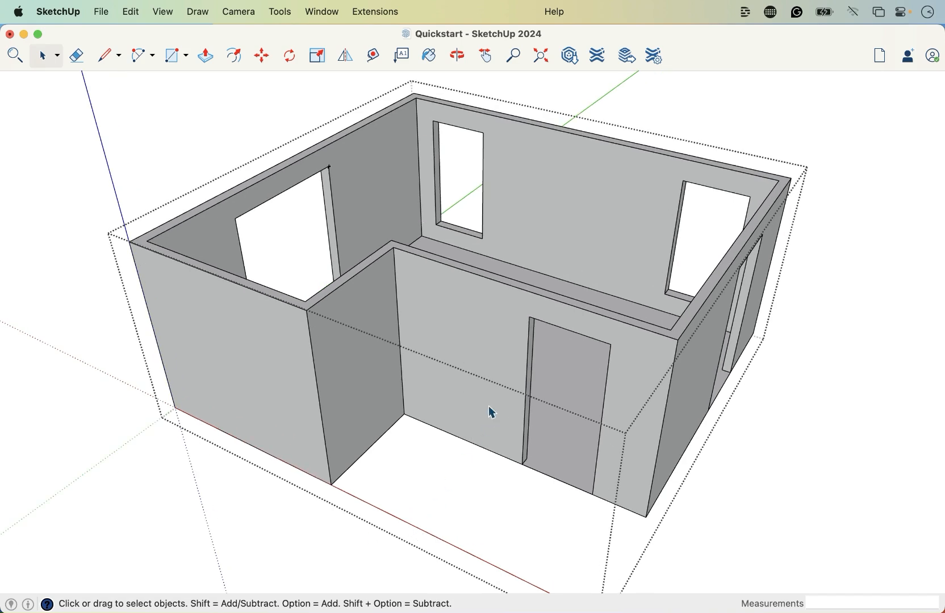
middle_drag(489, 414, 471, 413)
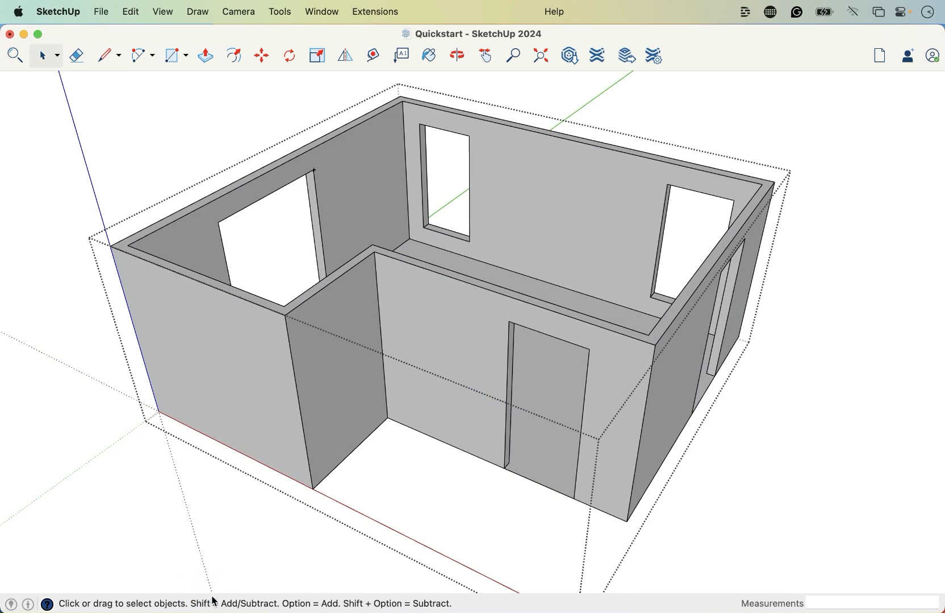
Step: Select adjoining outer faces of the front walls together to check them, clear the selection and close the walls group
click(291, 461)
shift+click(344, 420)
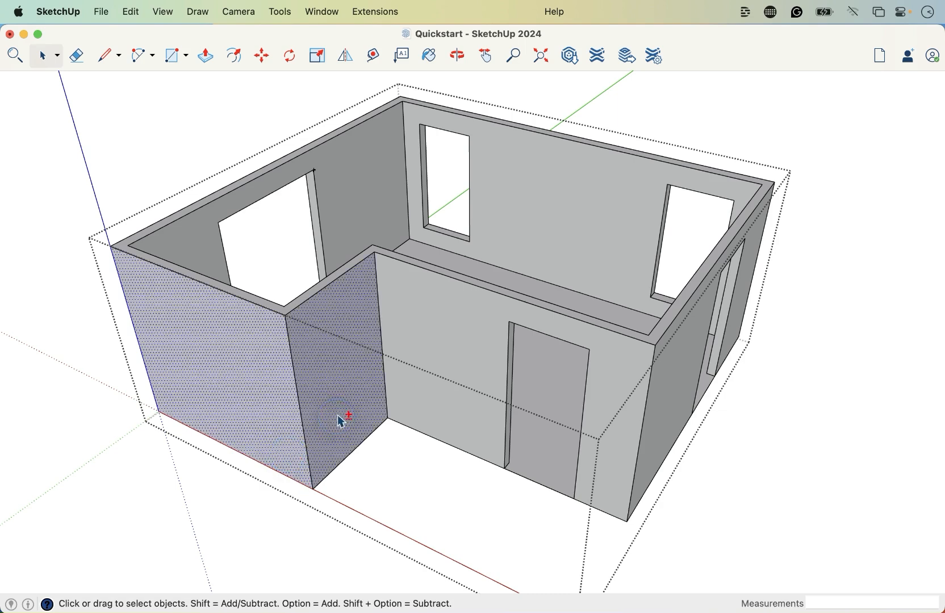
shift+click(427, 346)
shift+click(358, 412)
click(160, 480)
scroll(254, 499, down, 2)
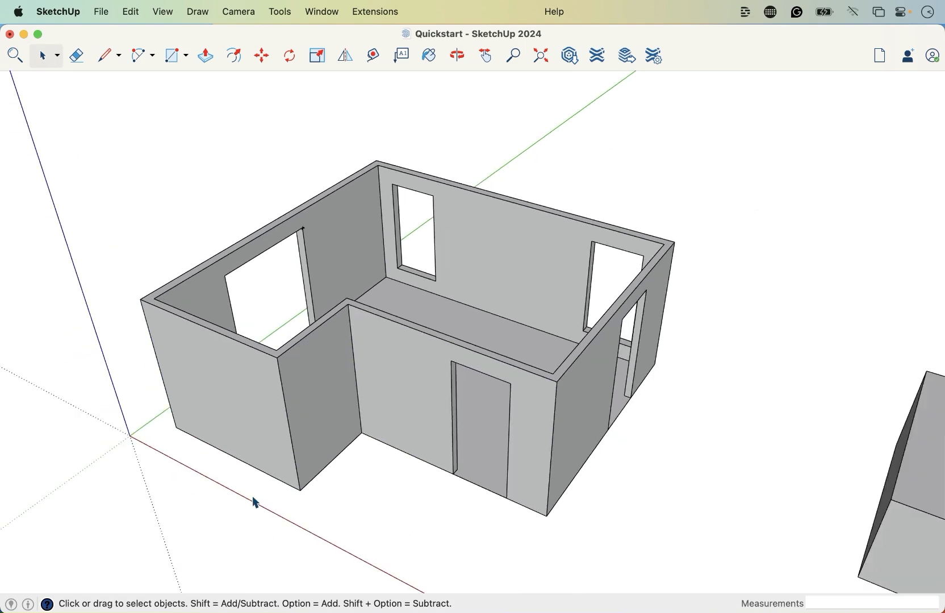
middle_drag(291, 539, 310, 502)
scroll(309, 502, up, 2)
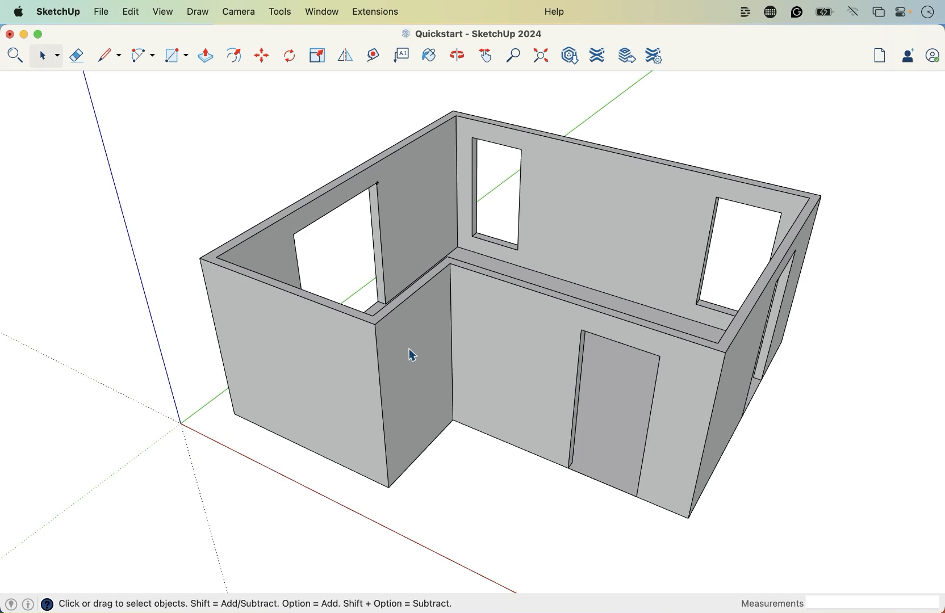
middle_drag(409, 349, 415, 392)
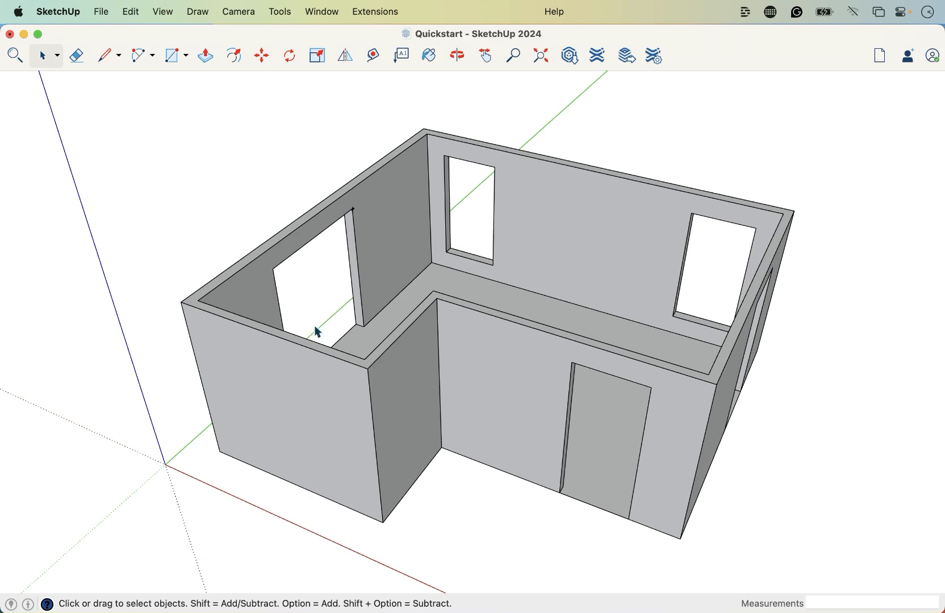
Step: Delete all guides from the model and select the walls group to check it
click(133, 15)
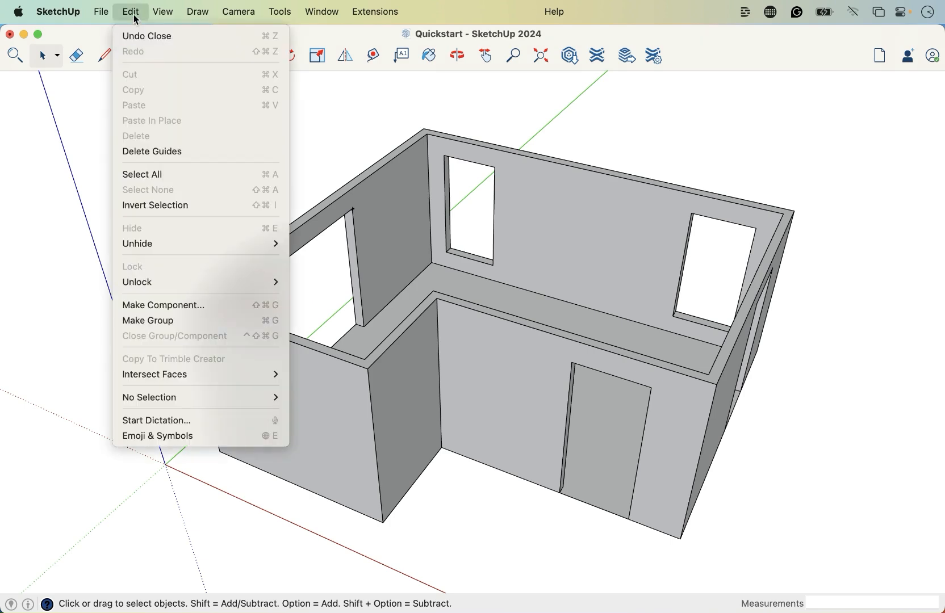
click(174, 159)
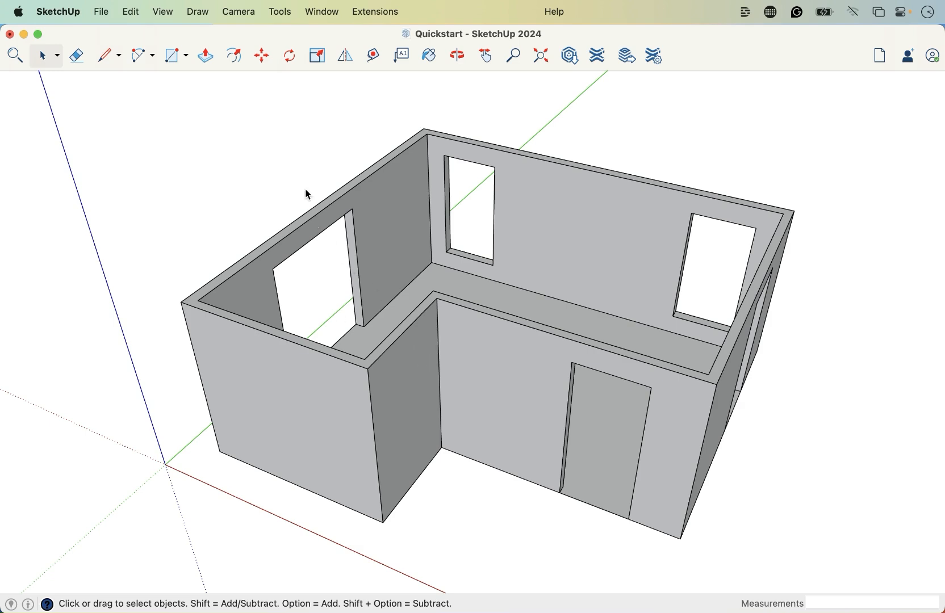
click(215, 122)
triple_click(391, 250)
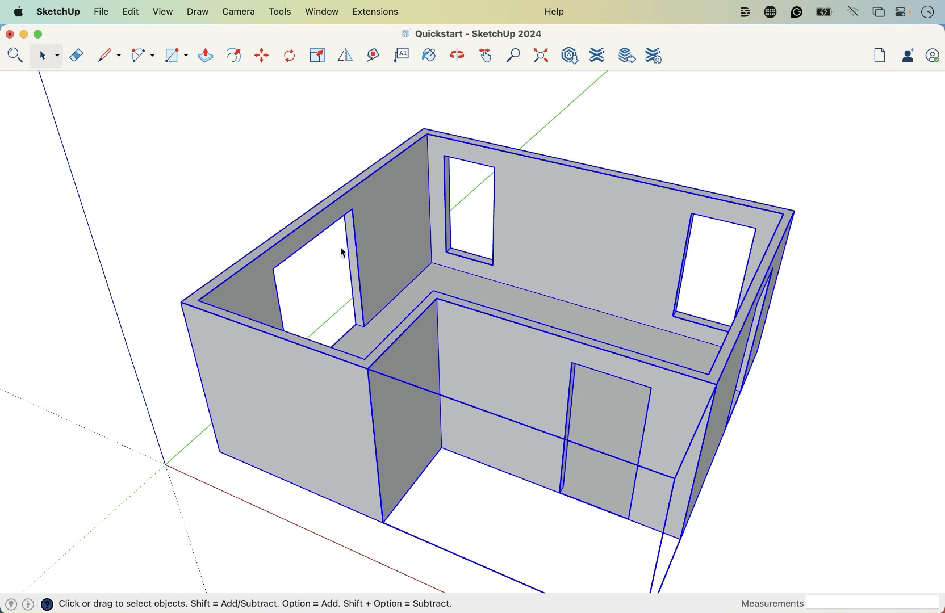
Step: Delete the leftover loose box standing beside the house, including all its faces and edges
scroll(471, 369, down, 3)
middle_drag(466, 375, 705, 339)
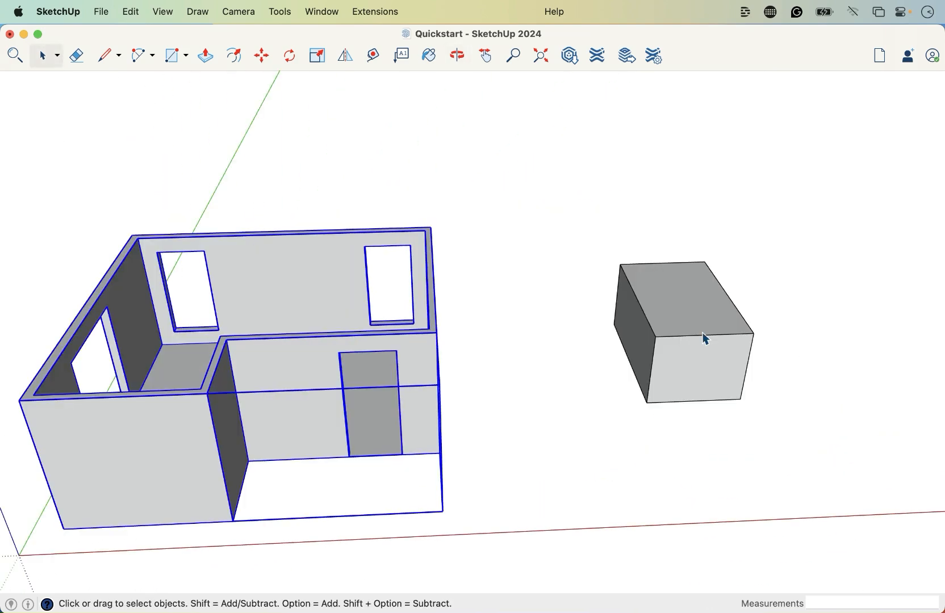
triple_click(711, 368)
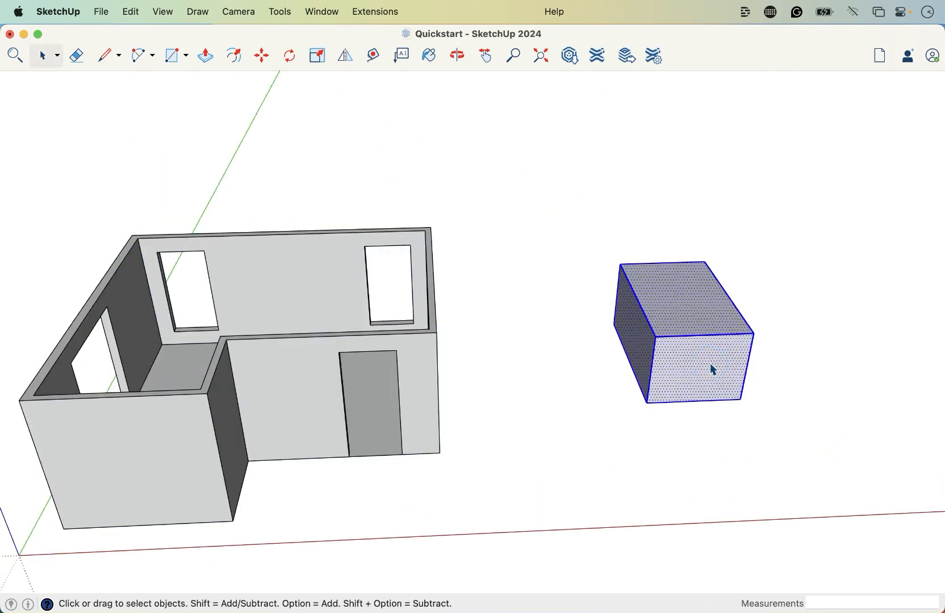
key(Delete)
middle_drag(711, 369, 666, 381)
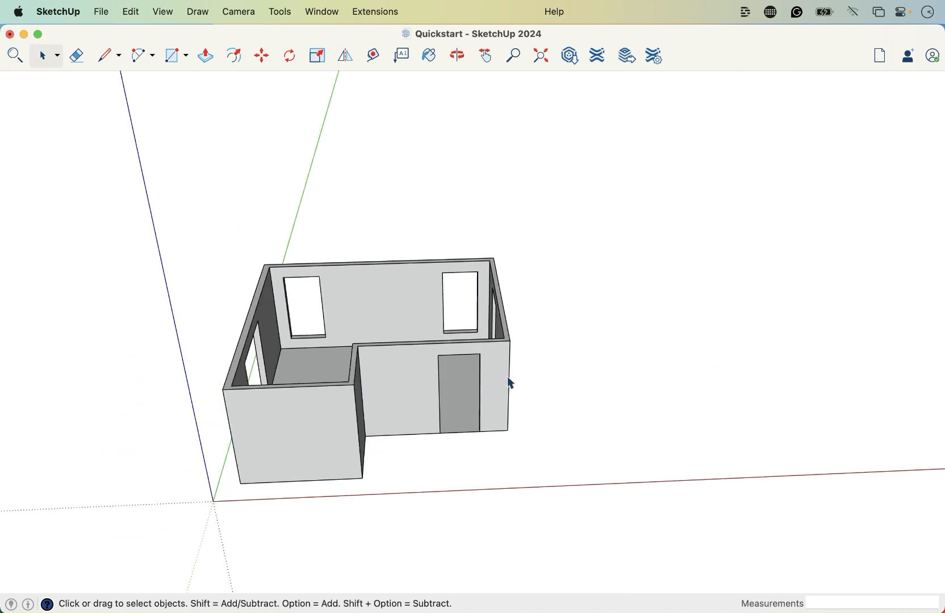
middle_drag(509, 384, 335, 393)
scroll(432, 393, up, 5)
middle_drag(388, 361, 430, 357)
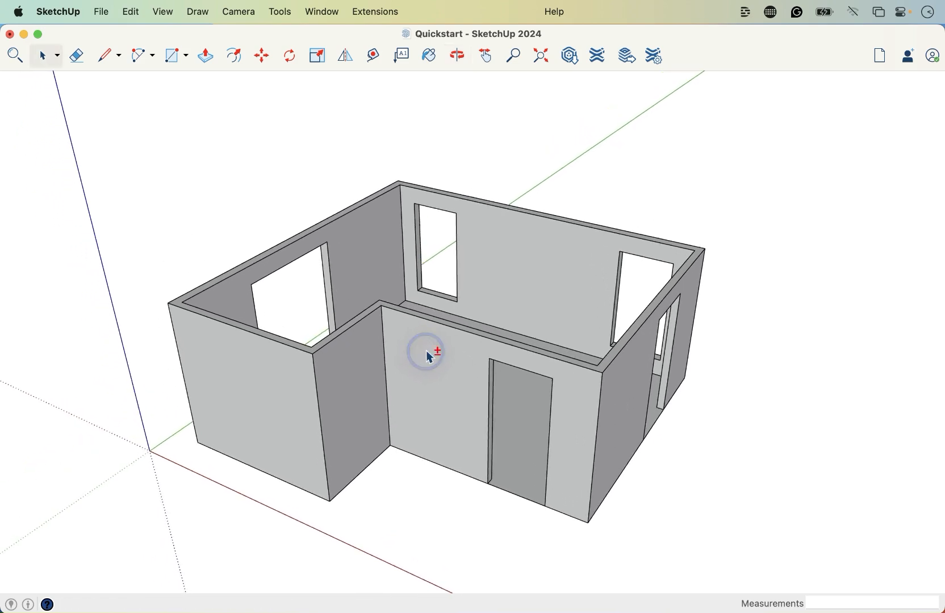
scroll(421, 348, up, 2)
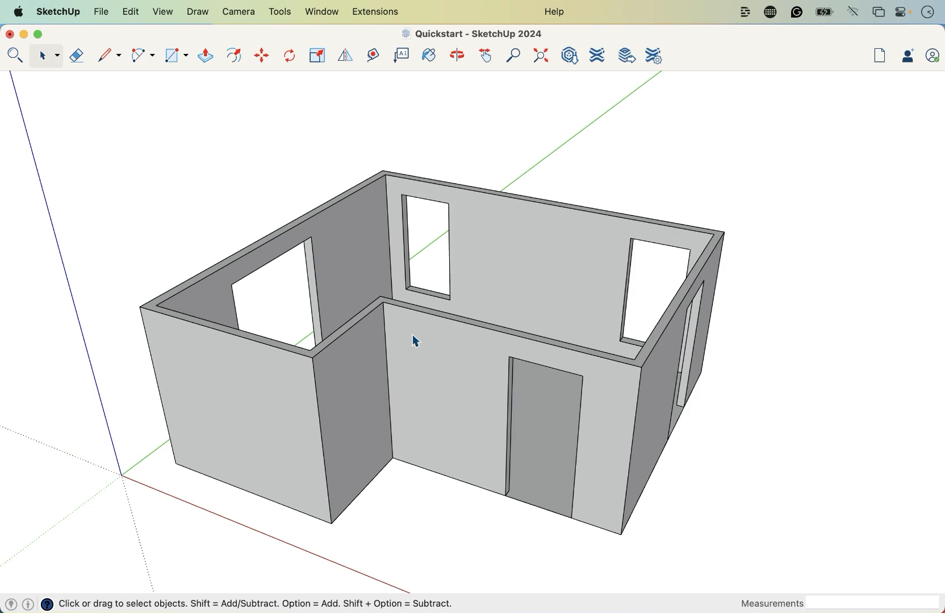
middle_drag(358, 371, 275, 400)
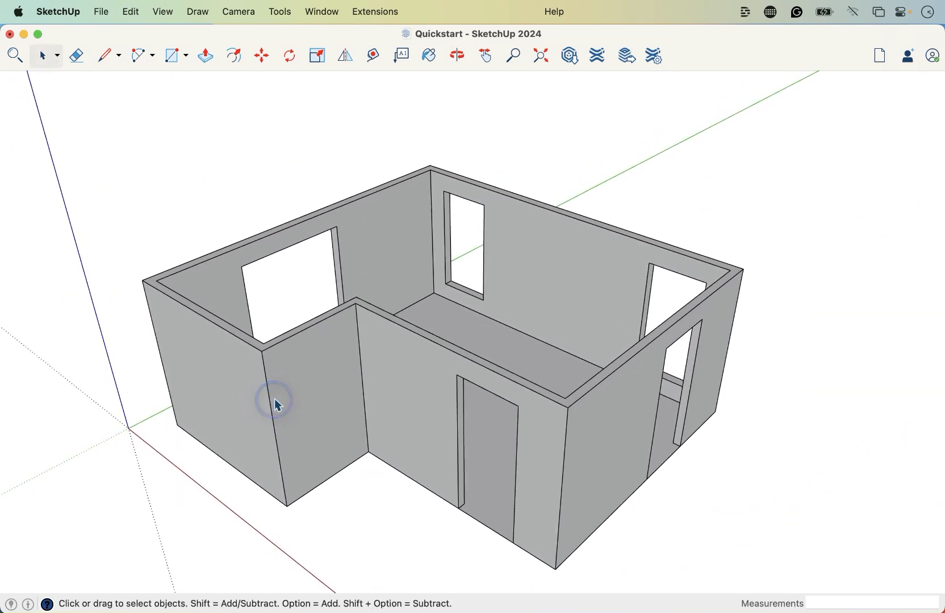